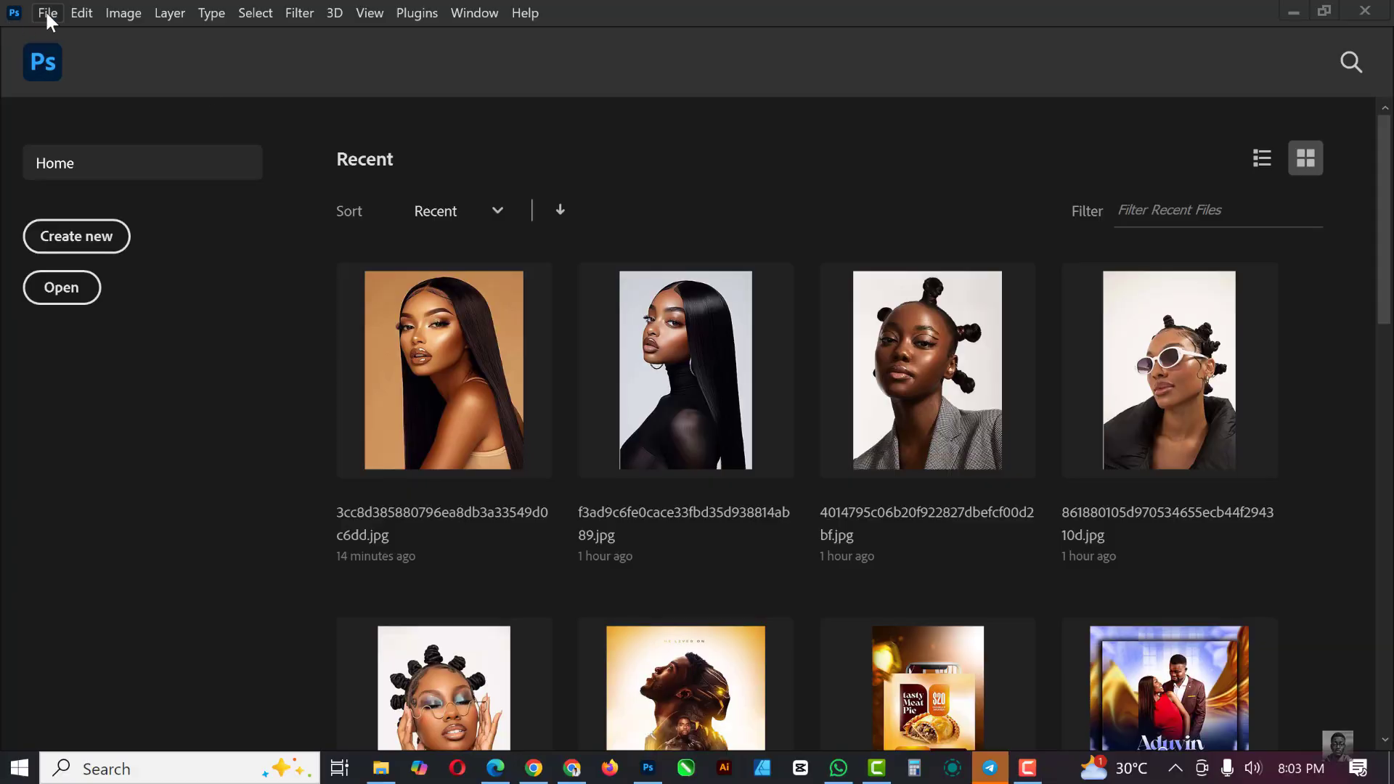
# - Create a new transparent 4 × 5 in, 300 ppi RGB document named DUAL LIGHT EFFECT
pyautogui.click(47, 16)
pyautogui.click(68, 29)
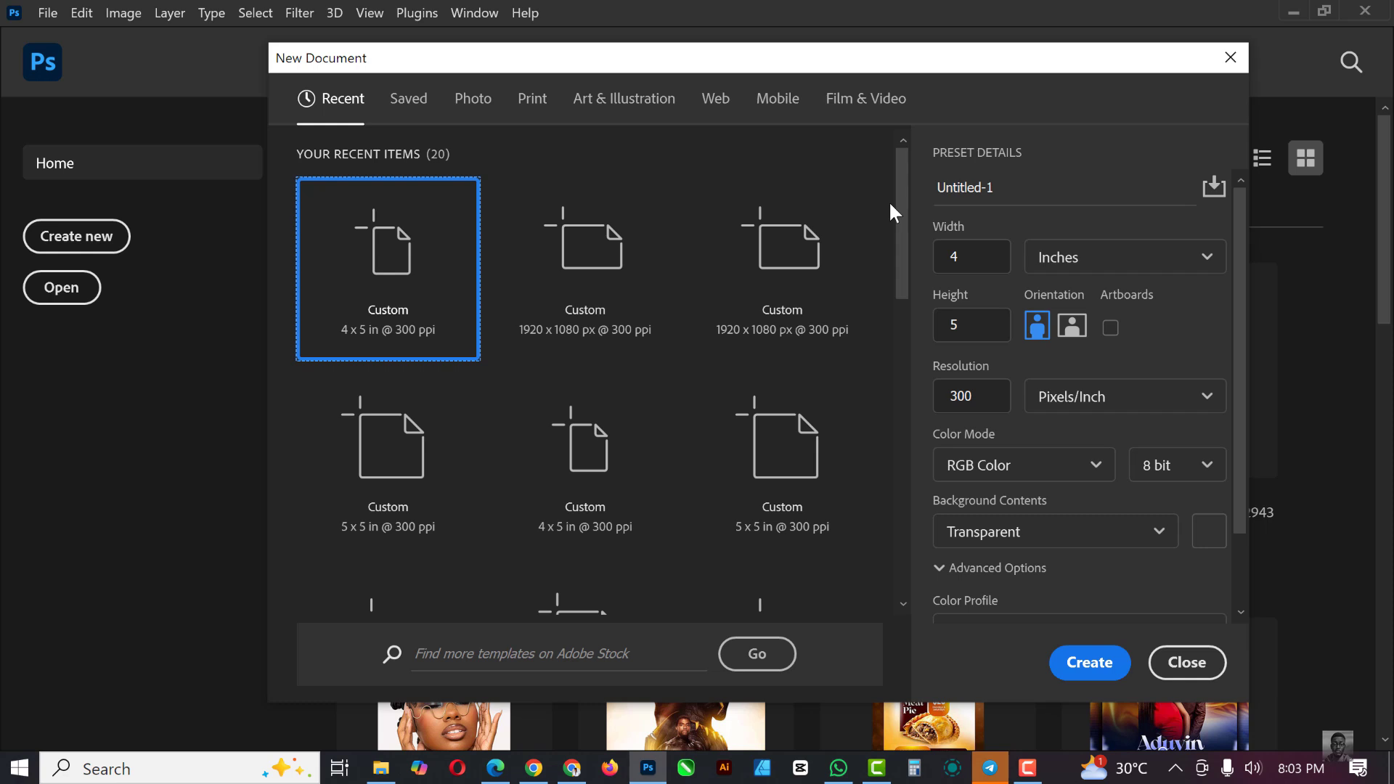
pyautogui.click(930, 200)
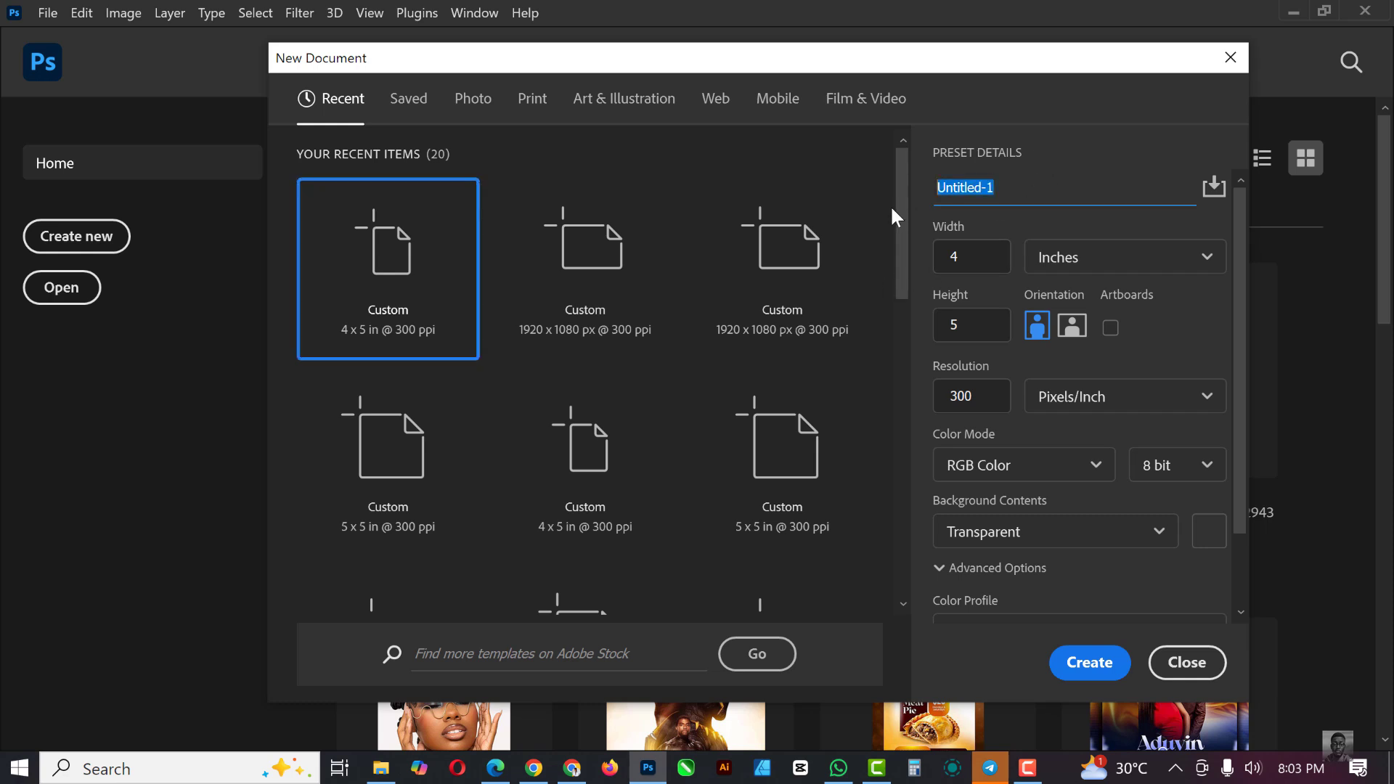
pyautogui.write('DUAL LIGHT E')
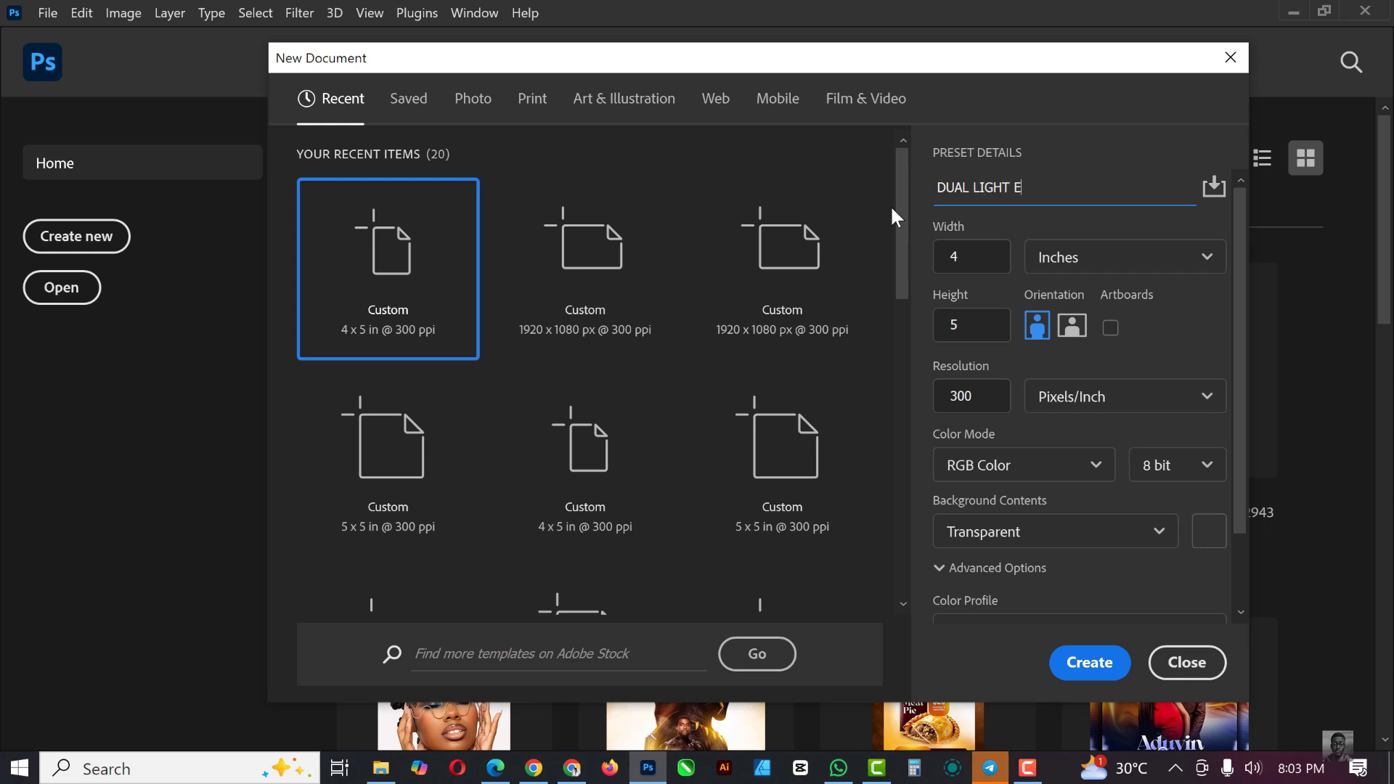
pyautogui.write('FFECT')
pyautogui.click(958, 397)
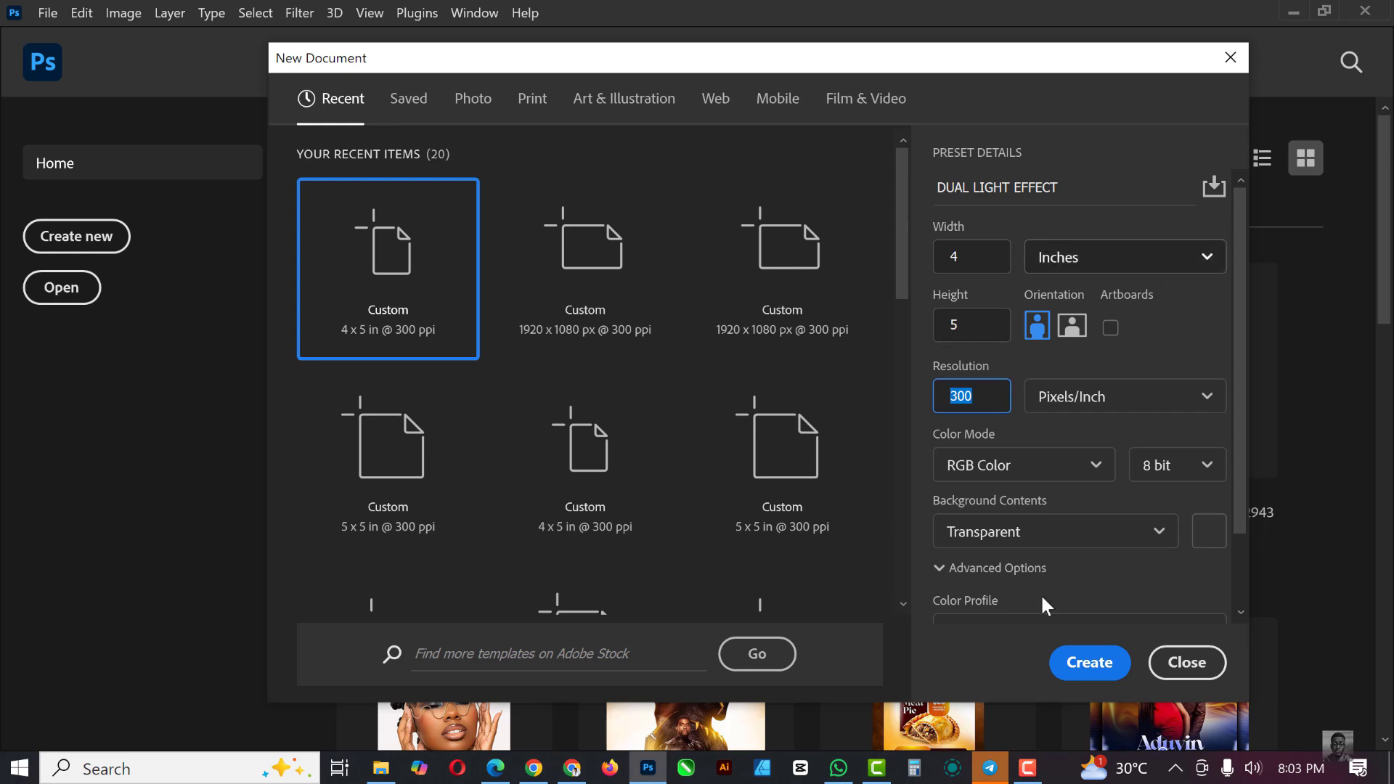
pyautogui.click(1101, 662)
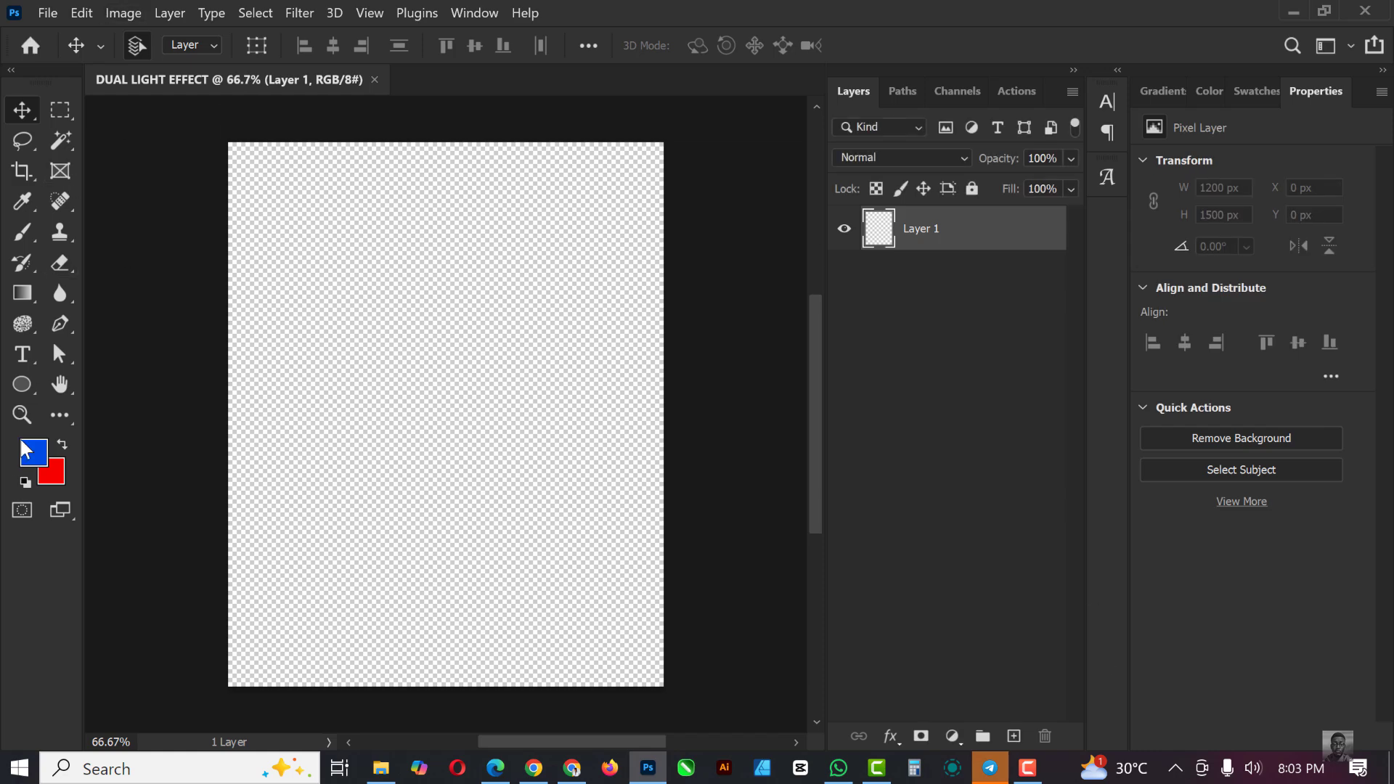
# - Set the foreground colour to blue #004be6
pyautogui.click(32, 462)
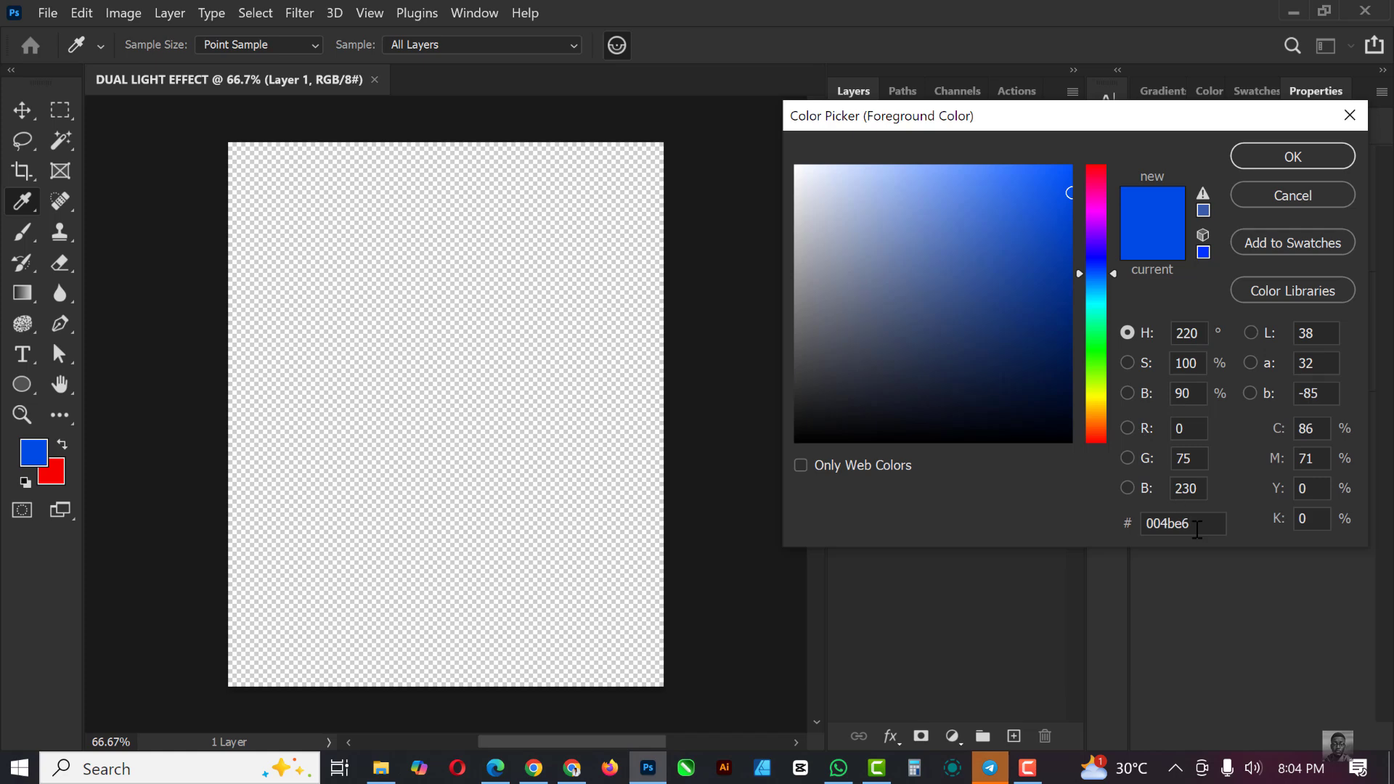
pyautogui.moveTo(1197, 530); pyautogui.dragTo(1115, 532)
pyautogui.click(1281, 155)
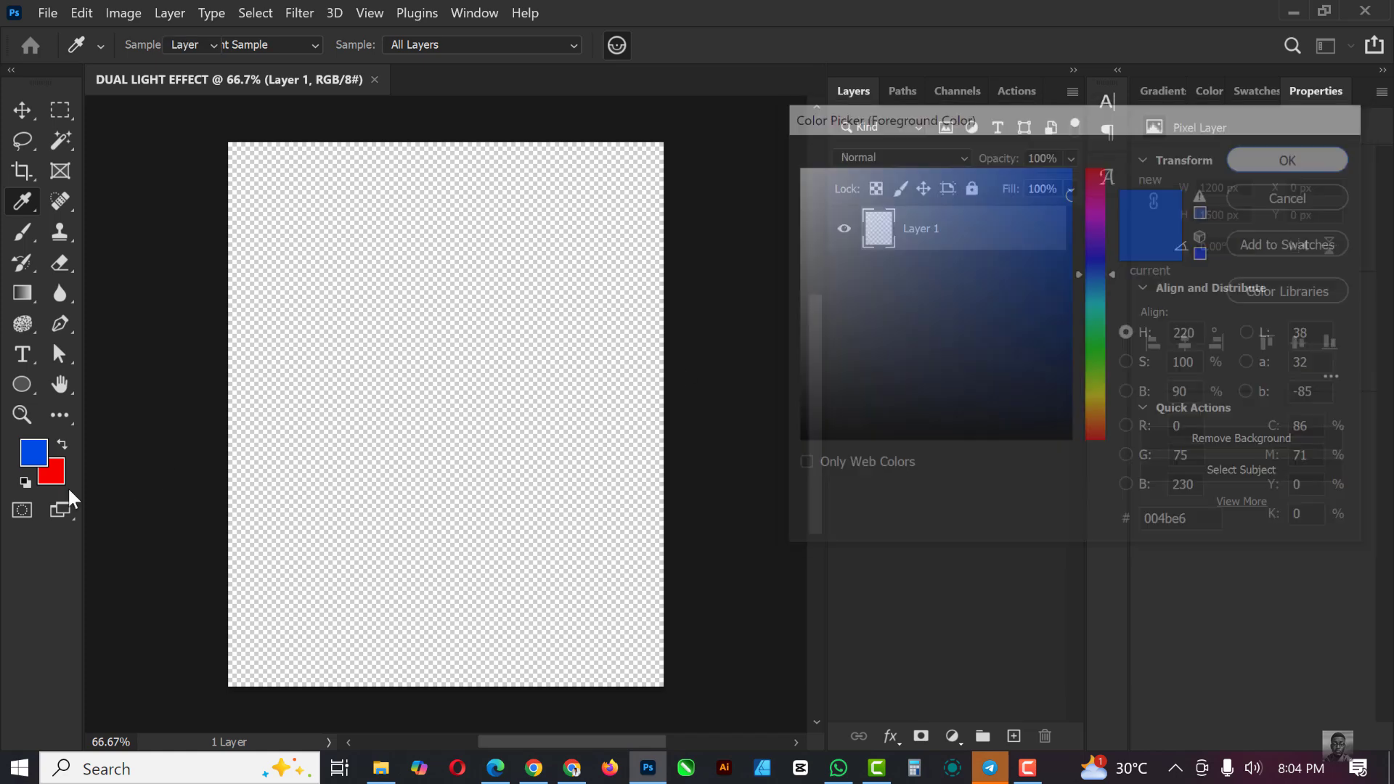
# - Set the background colour to red #f70000 and fit the canvas in the window
pyautogui.click(58, 479)
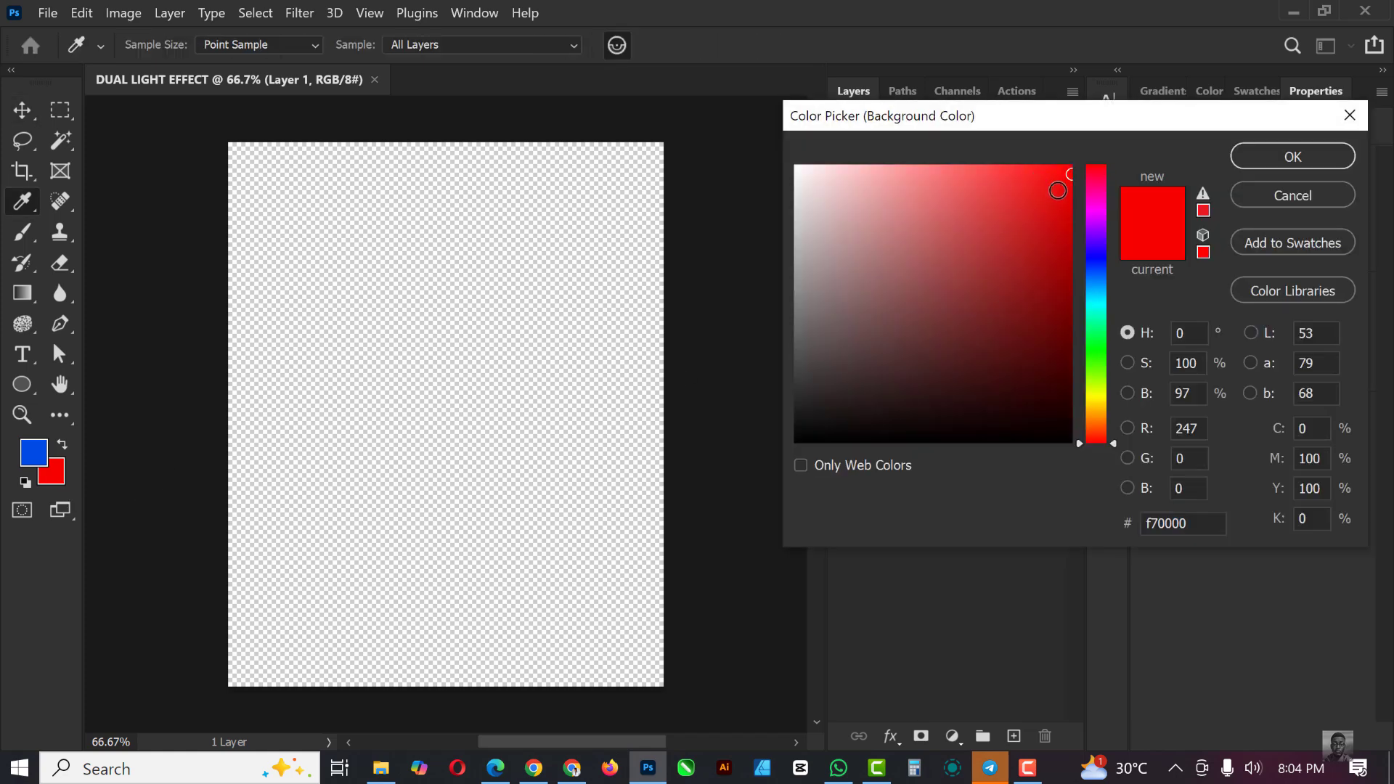
pyautogui.doubleClick(1187, 532)
pyautogui.click(1291, 159)
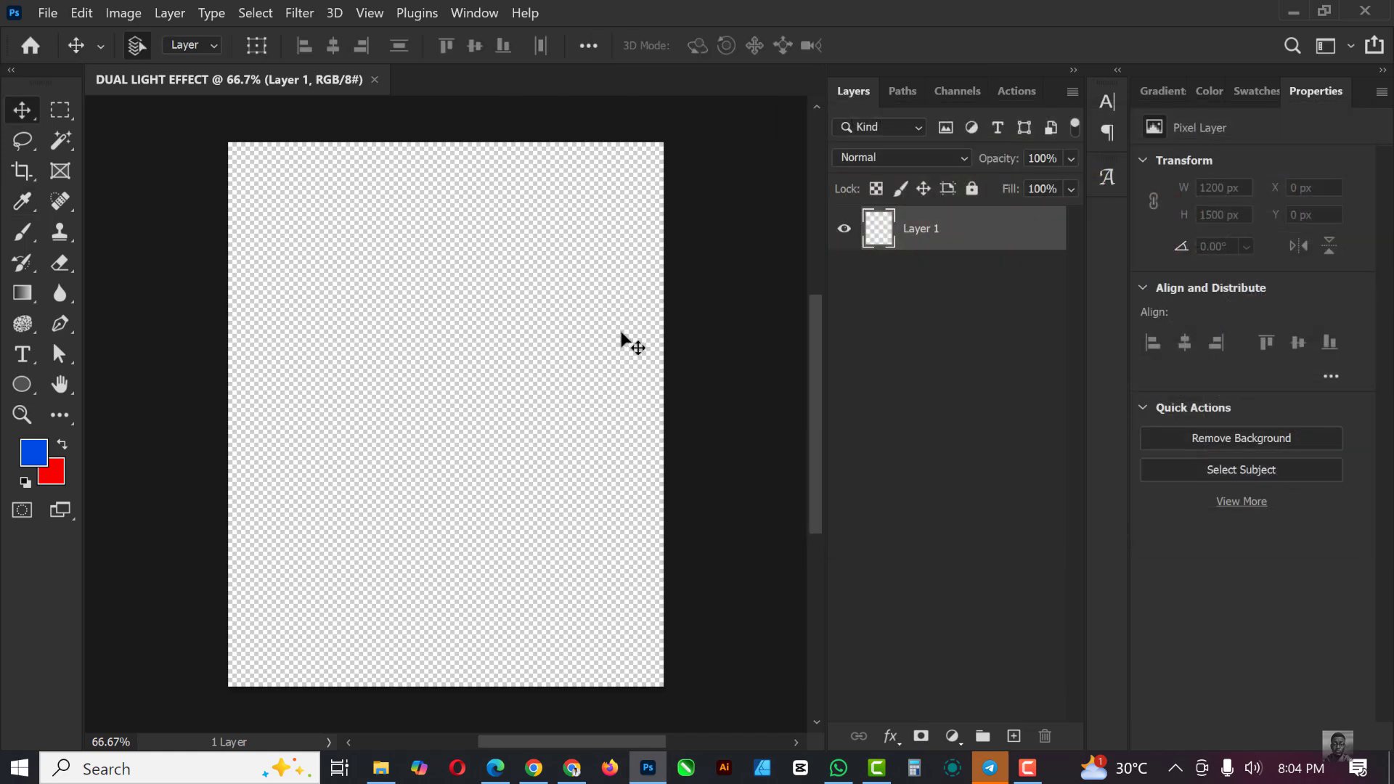
pyautogui.hotkey('ctrl', '0')
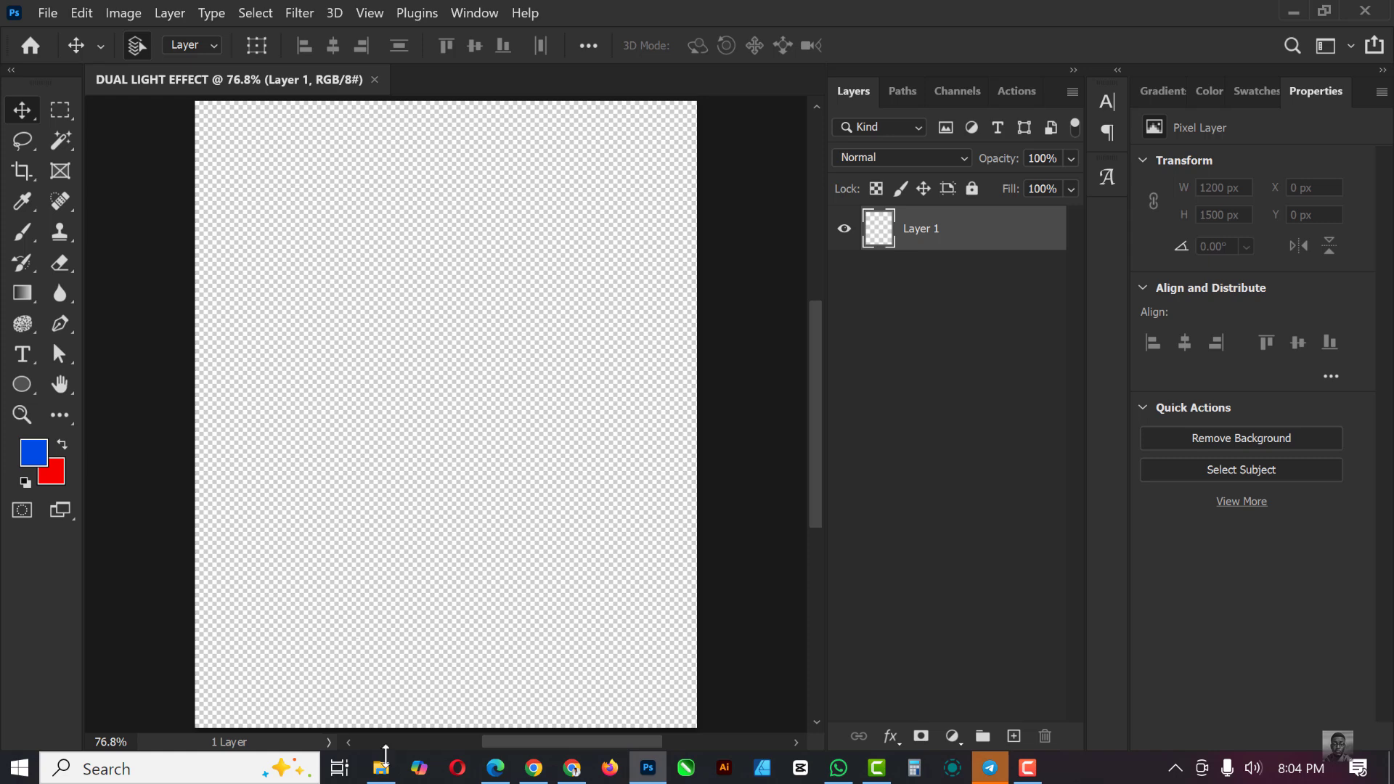
# - Drag the portrait JPG from File Explorer's DUAL LIGHT folder onto the Photoshop canvas
pyautogui.click(381, 769)
pyautogui.click(236, 172)
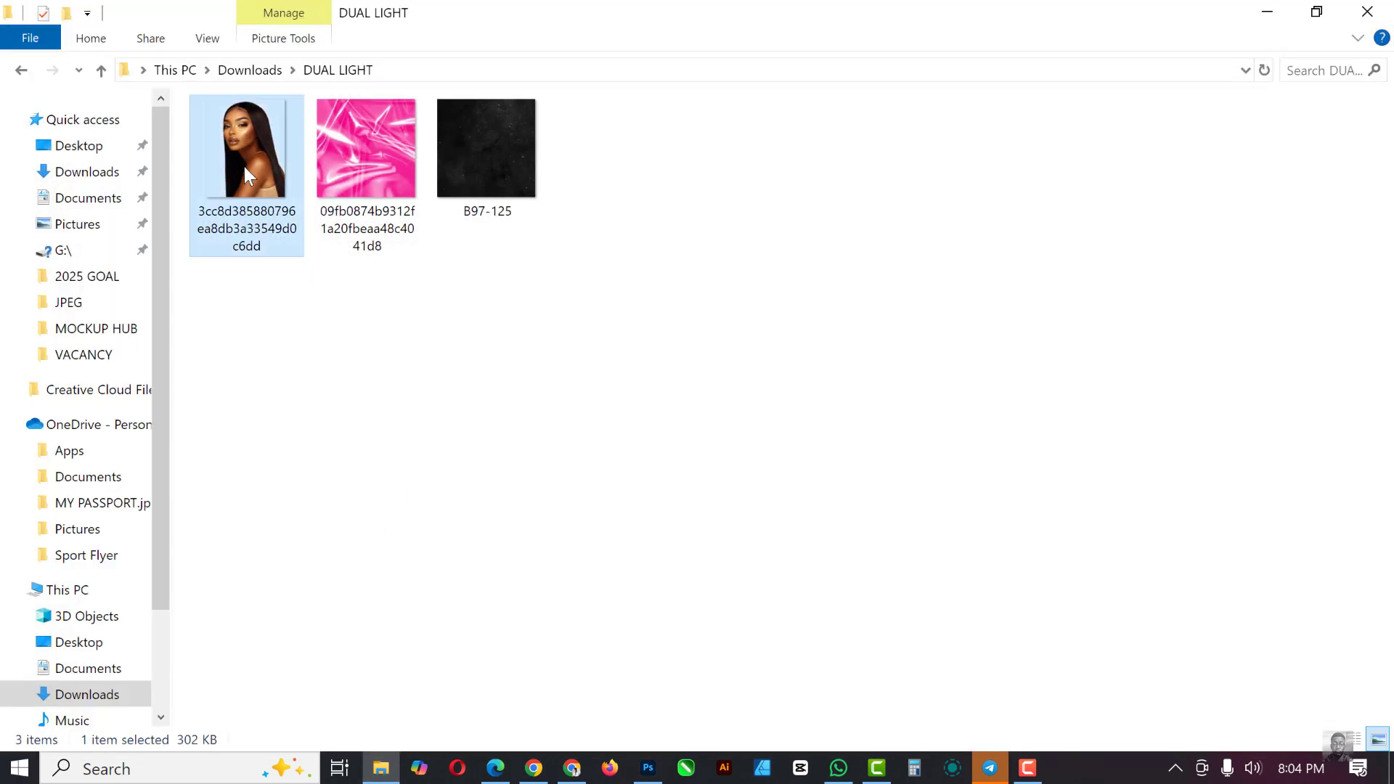
pyautogui.moveTo(250, 154); pyautogui.dragTo(479, 548)
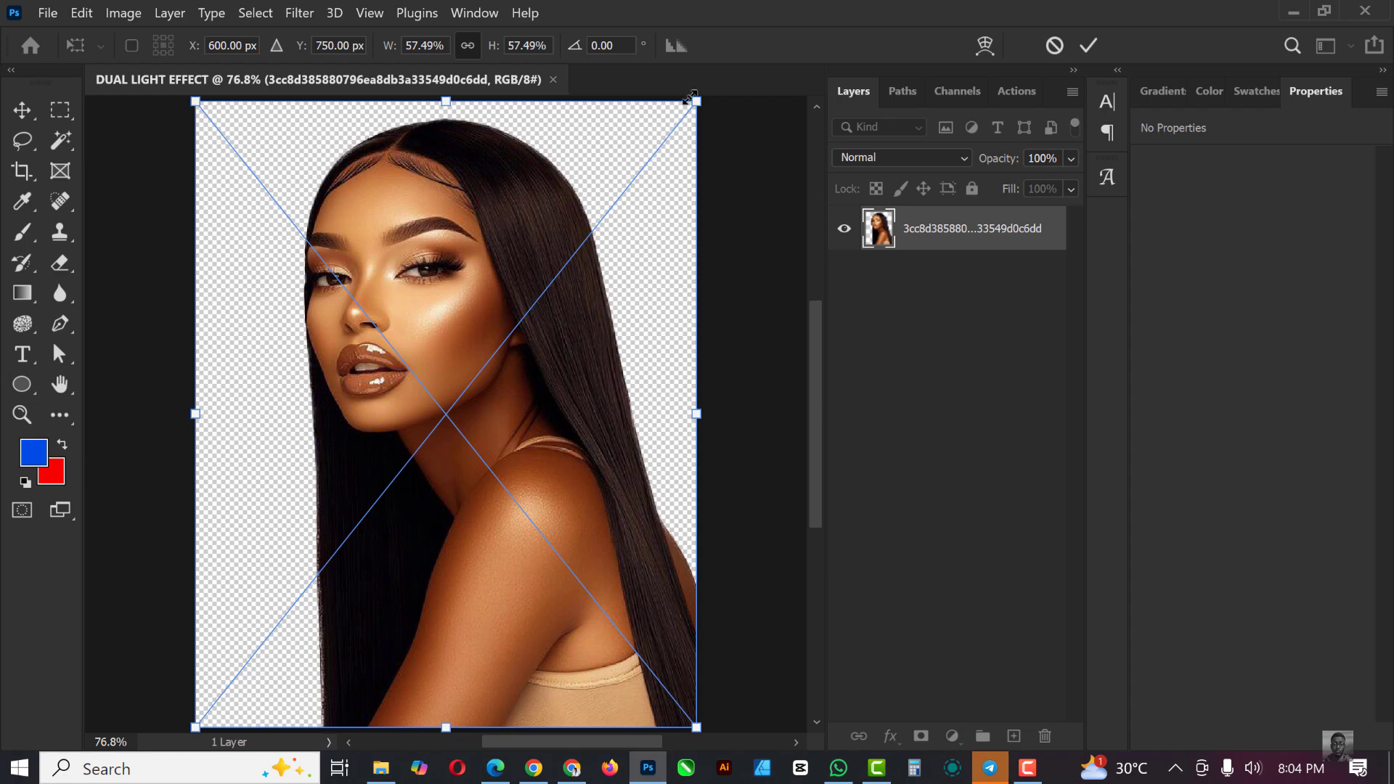
# - Scale the portrait to about 56%, centre it, and commit it as a 939 × 1444 px smart object
pyautogui.moveTo(686, 106); pyautogui.dragTo(672, 135)
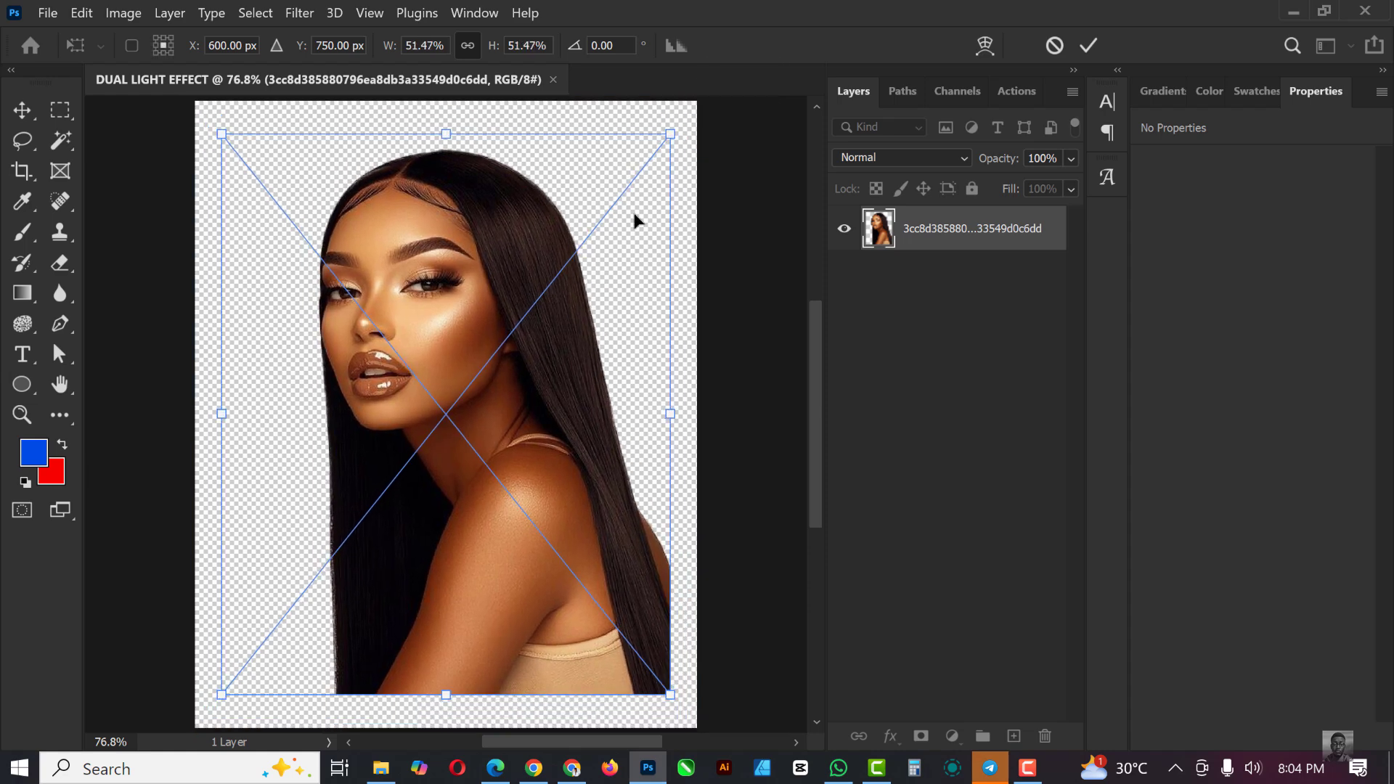
pyautogui.moveTo(572, 399); pyautogui.dragTo(602, 436)
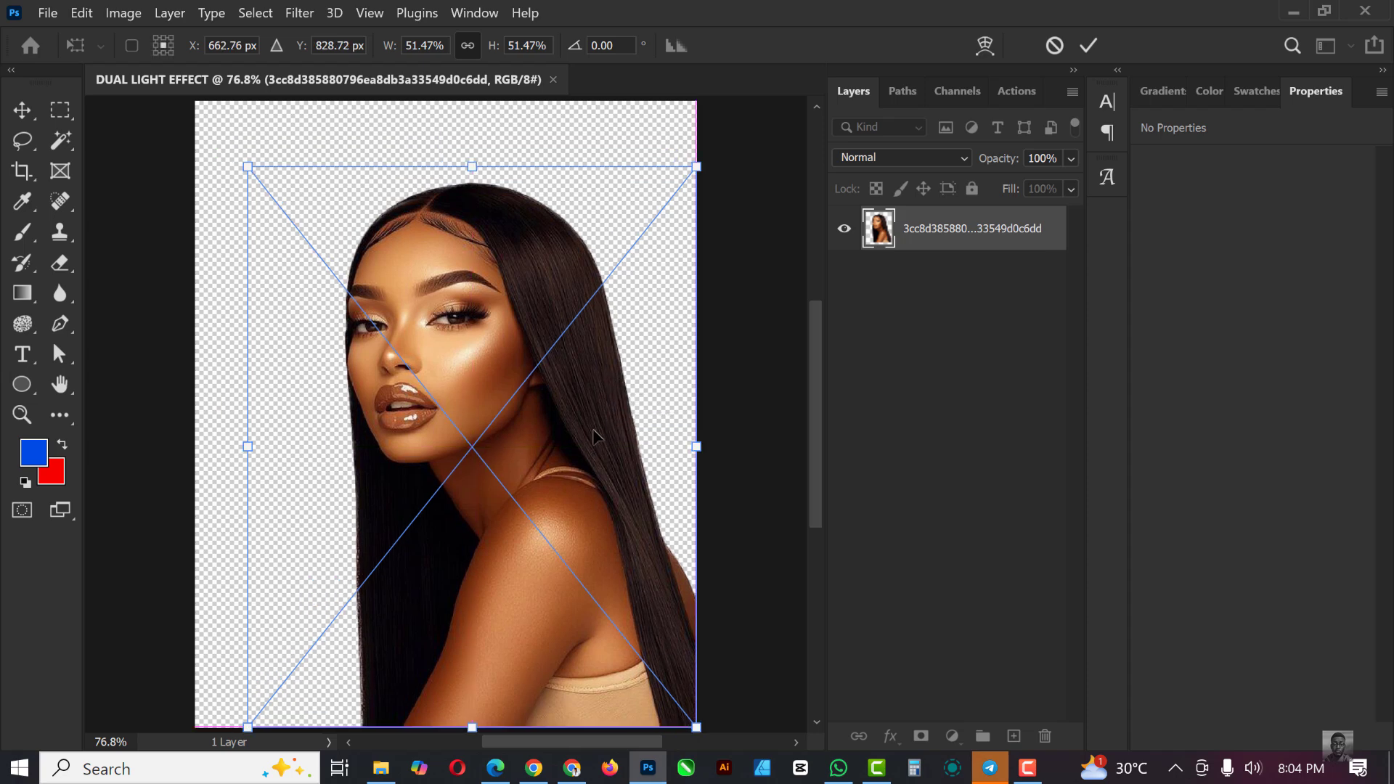
pyautogui.moveTo(511, 432); pyautogui.dragTo(468, 446)
pyautogui.scroll(-3, 469, 447)
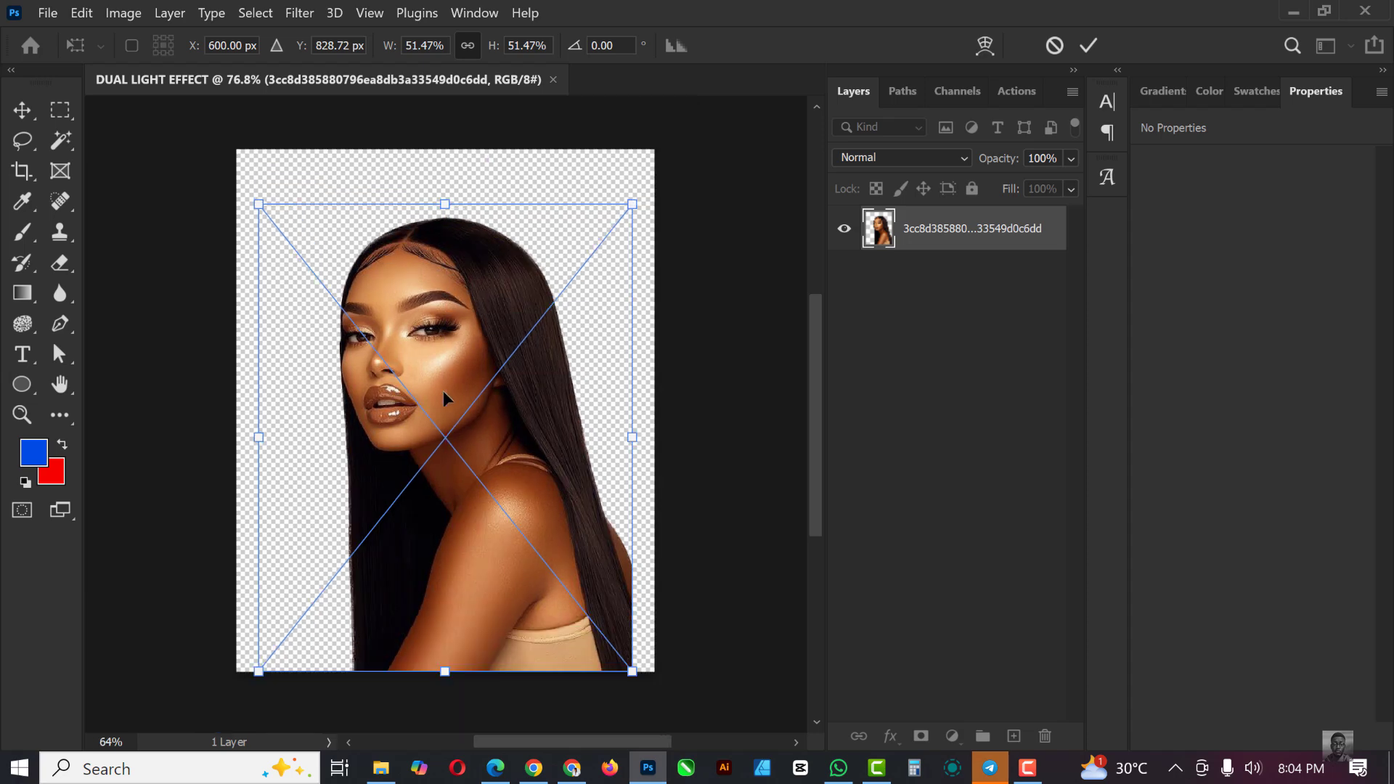
pyautogui.moveTo(597, 621); pyautogui.dragTo(620, 652)
pyautogui.moveTo(561, 550); pyautogui.dragTo(569, 566)
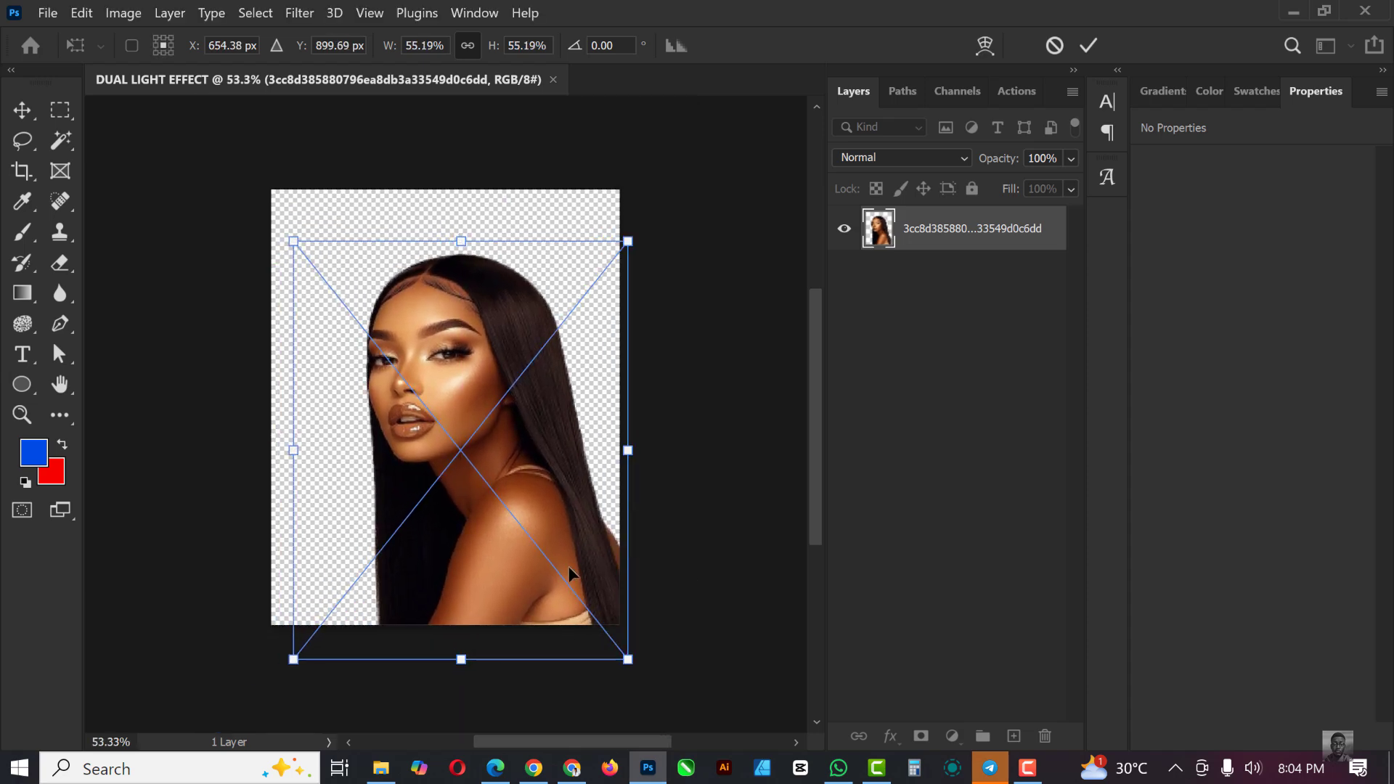
pyautogui.moveTo(628, 241); pyautogui.dragTo(635, 233)
pyautogui.press('Return')
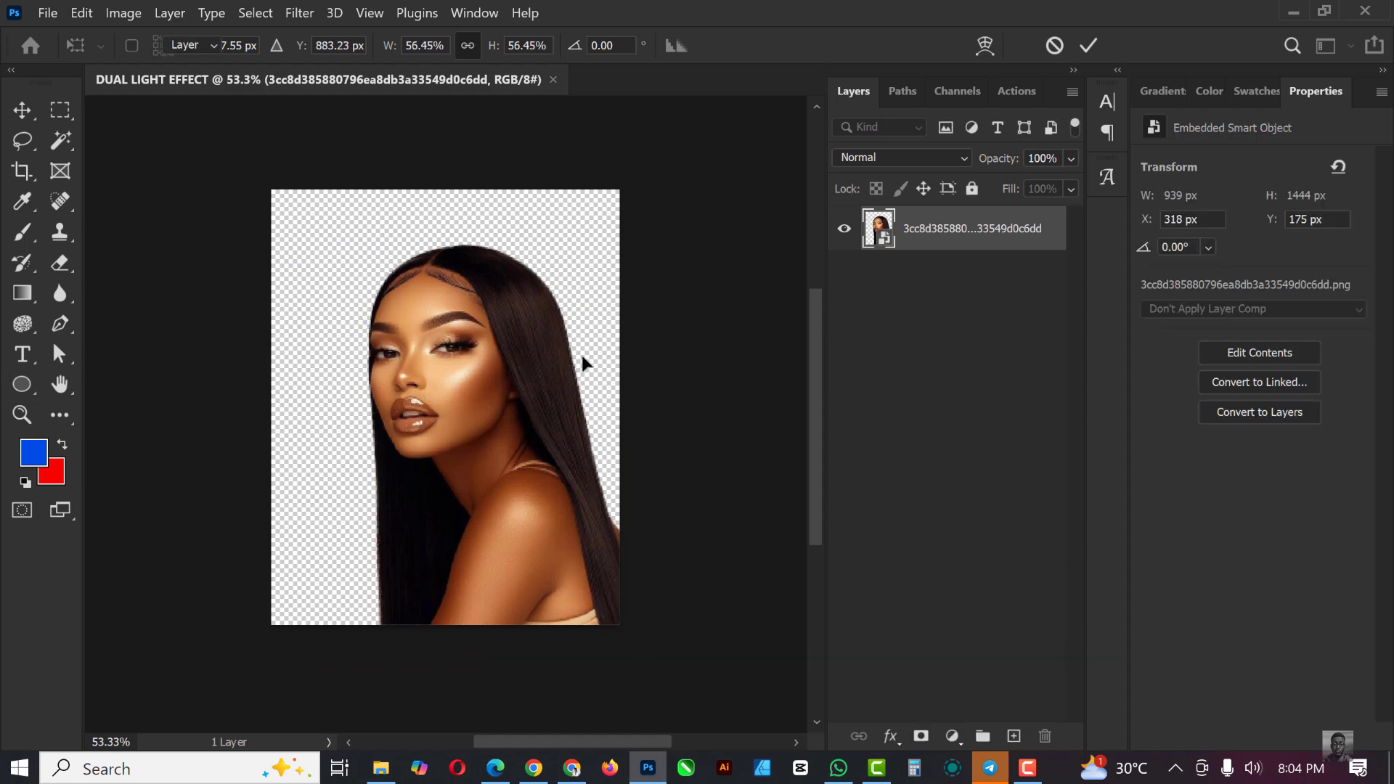
pyautogui.hotkey('ctrl', '0')
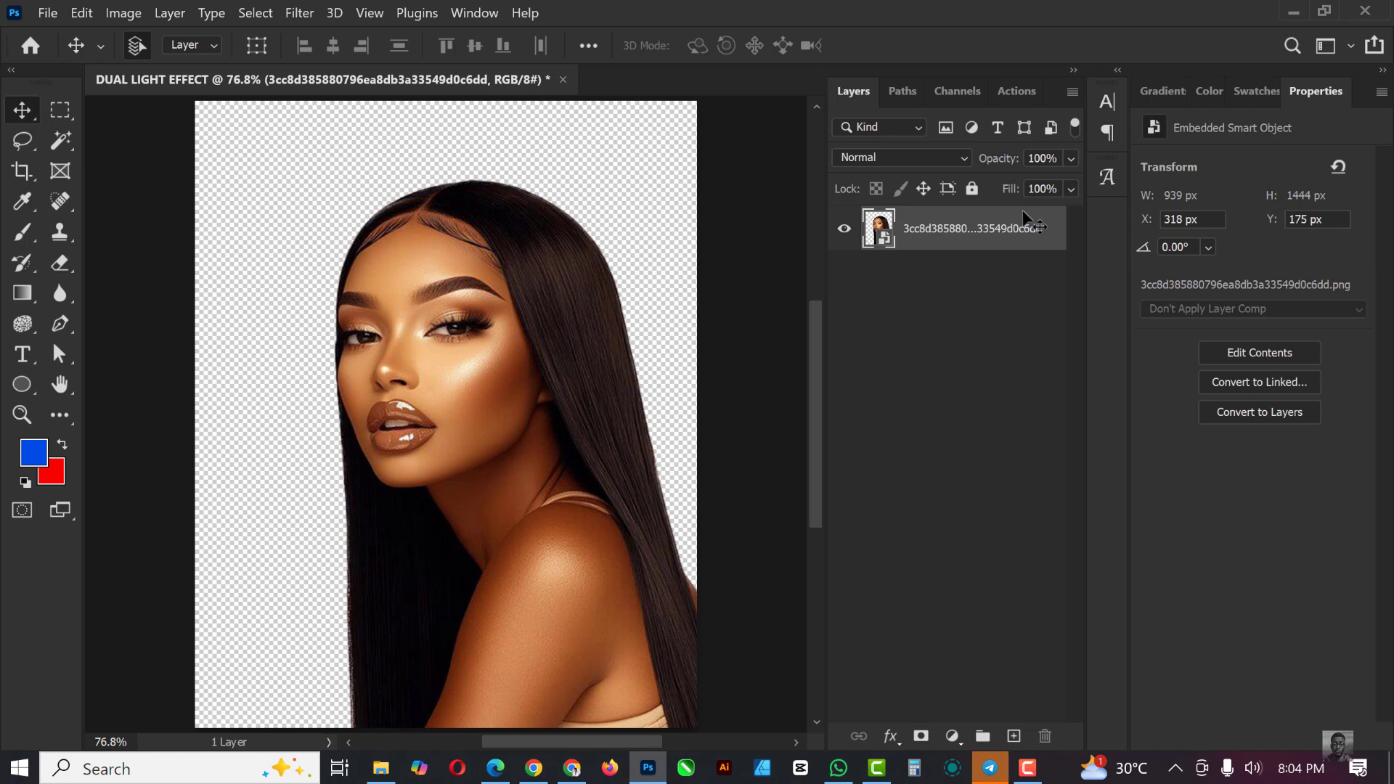
# - Add a new empty layer below the portrait, then try a gradient fill and undo it
pyautogui.click(1013, 736)
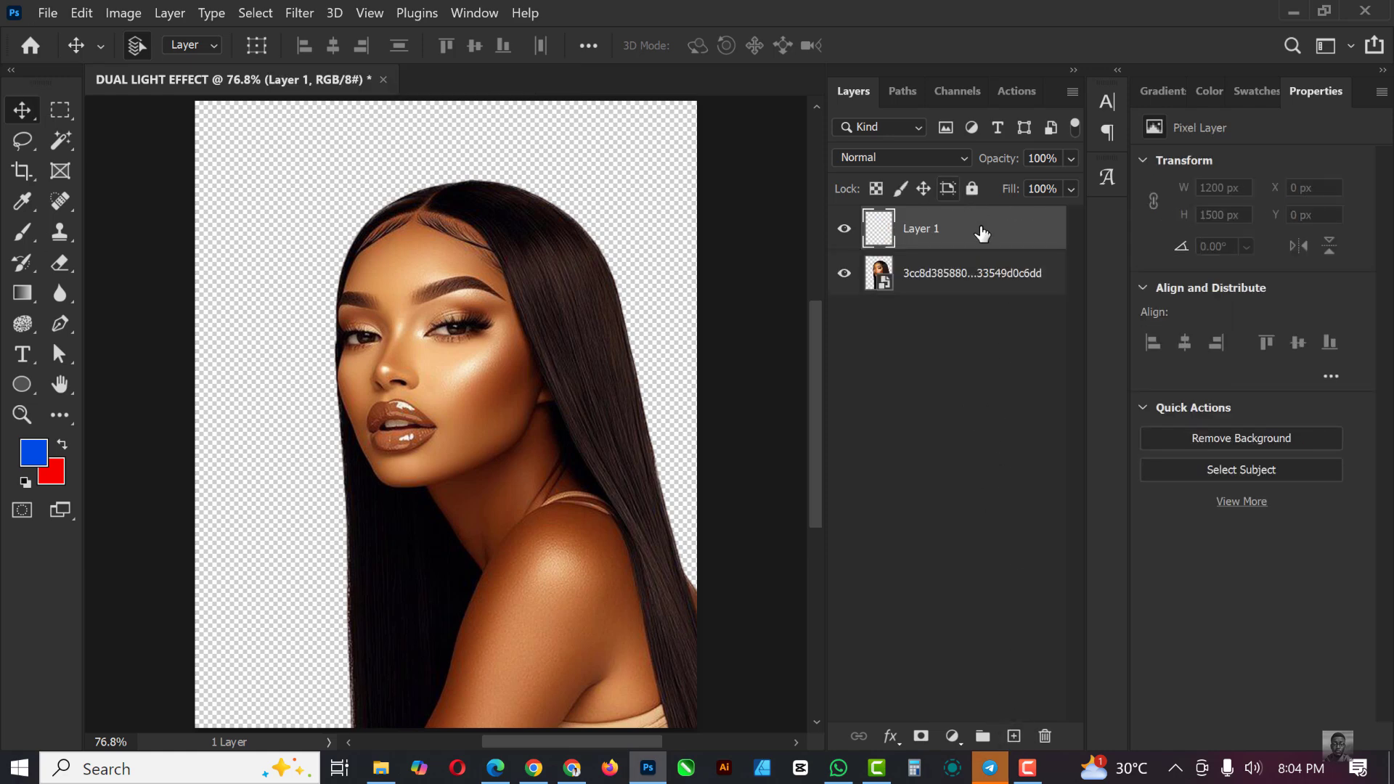
pyautogui.moveTo(980, 230); pyautogui.dragTo(905, 298)
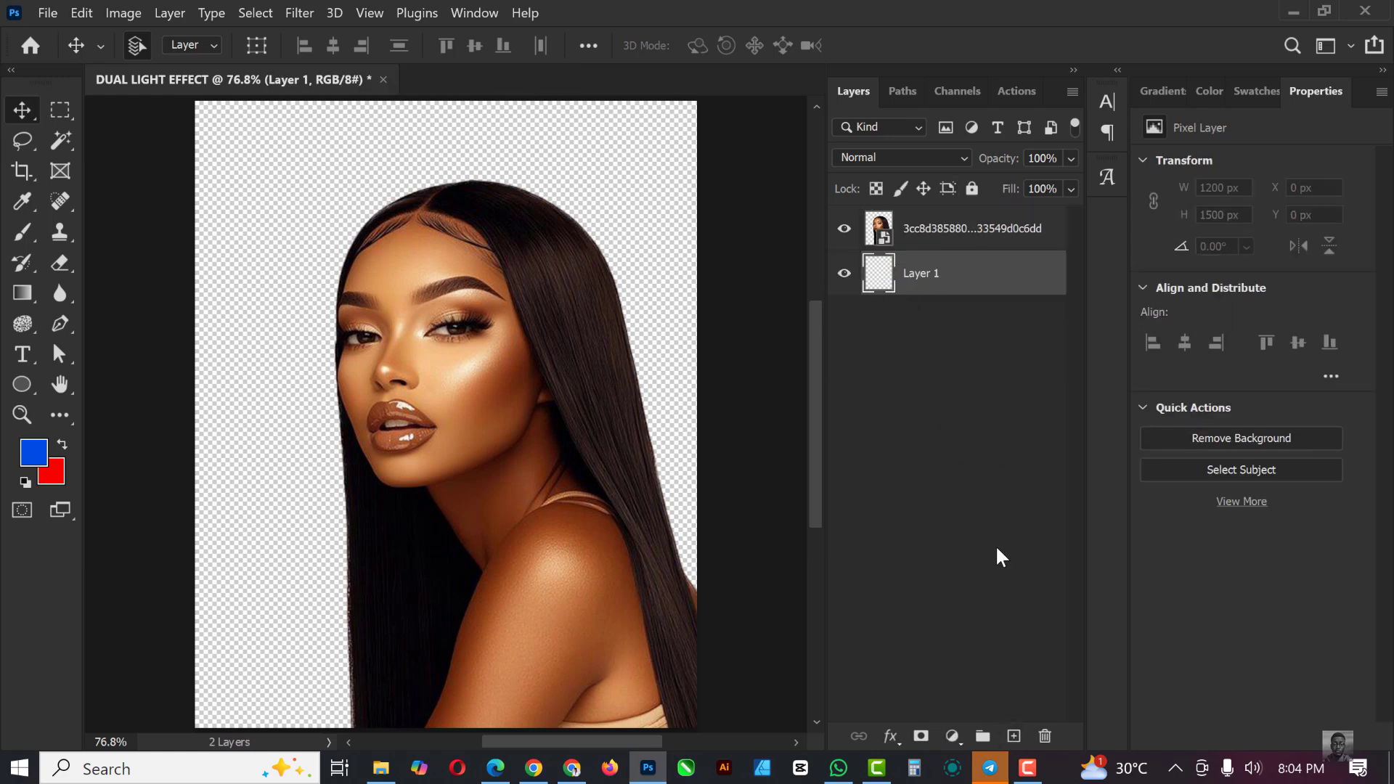
pyautogui.click(952, 738)
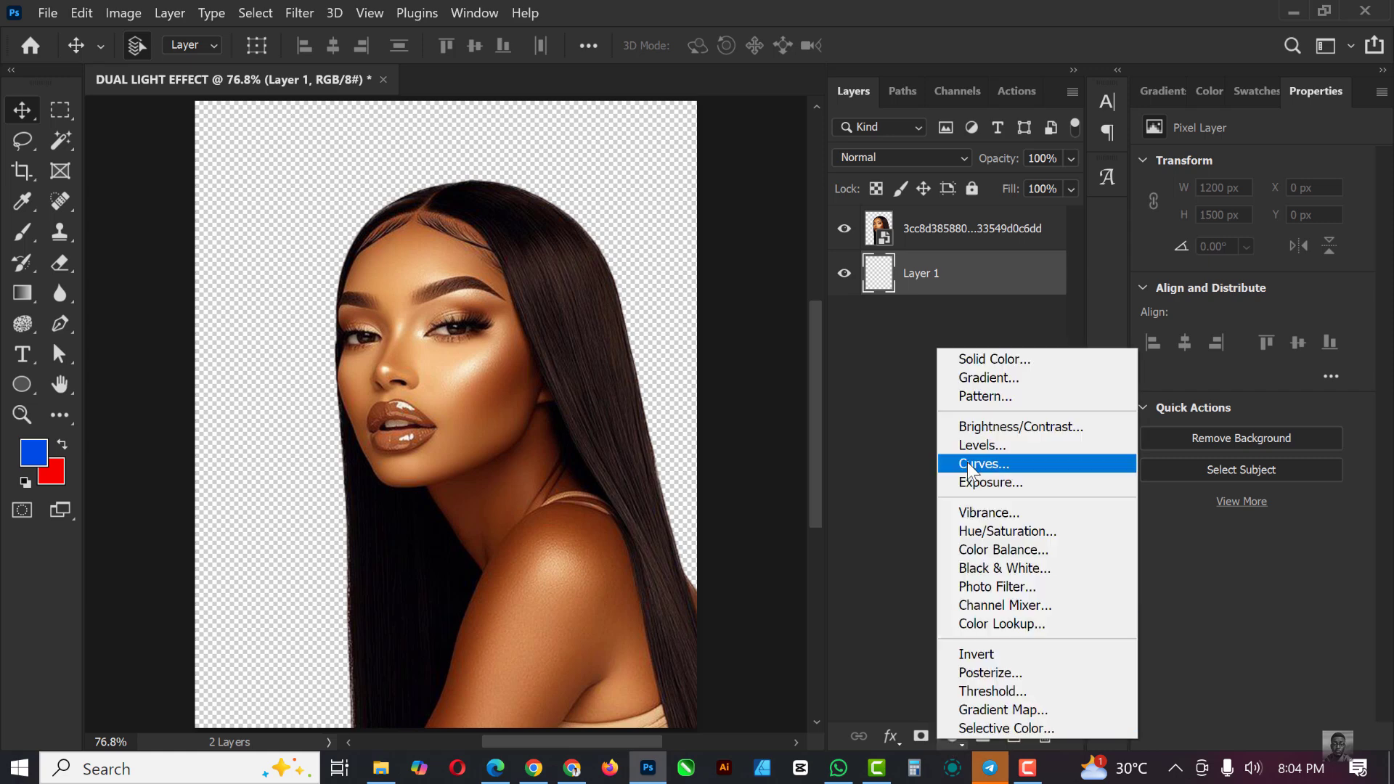
pyautogui.click(1002, 367)
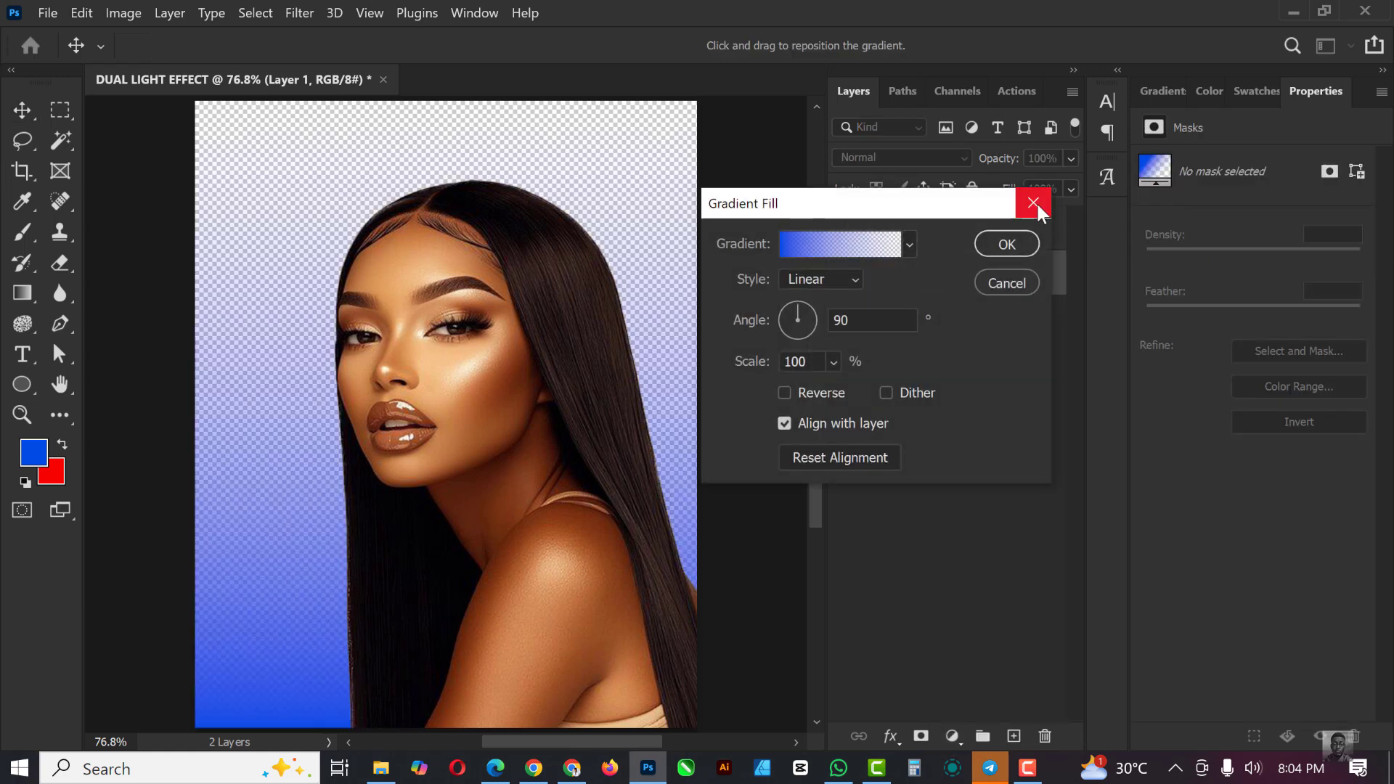
pyautogui.press('Return')
pyautogui.hotkey('ctrl', 'z')
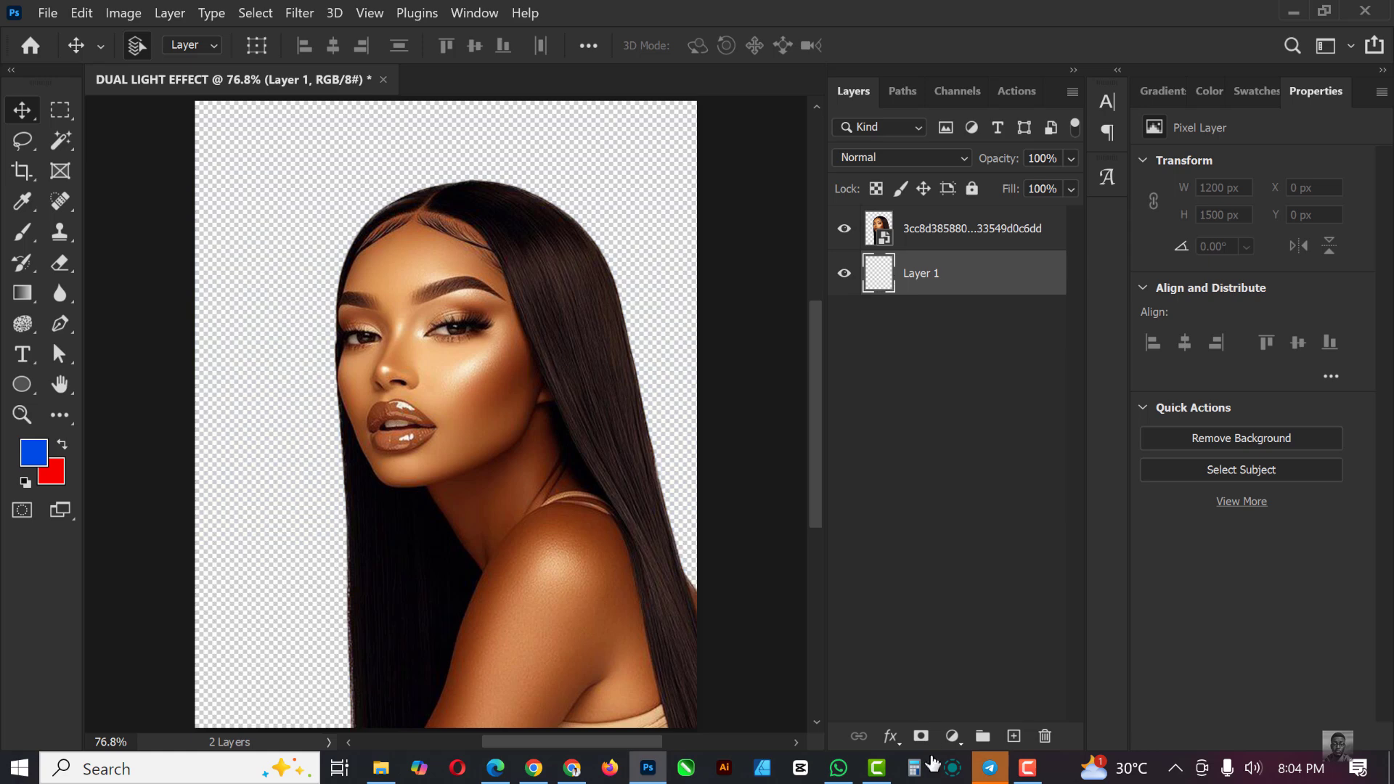
# - Add a Solid Color fill layer in near-black #090100 behind the portrait
pyautogui.click(952, 736)
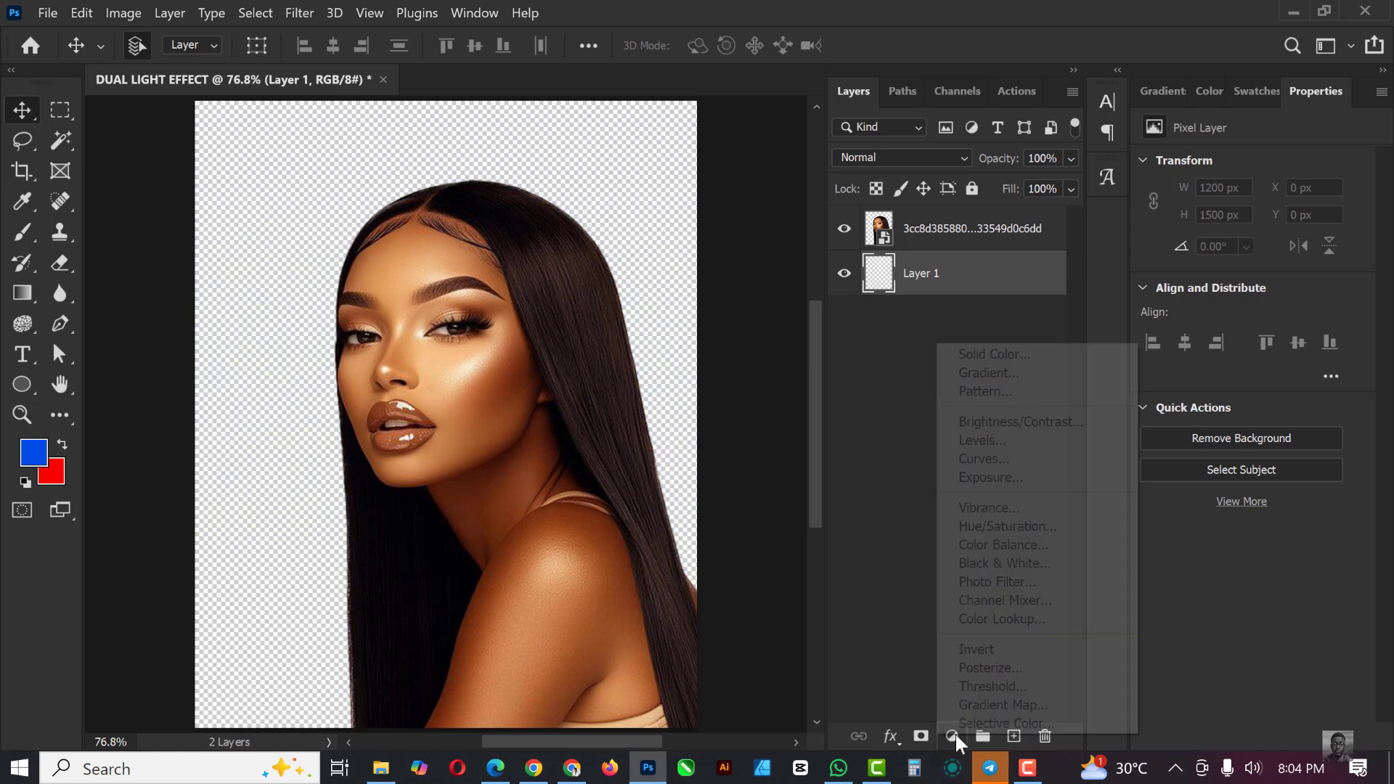
pyautogui.click(1001, 356)
pyautogui.write('241917')
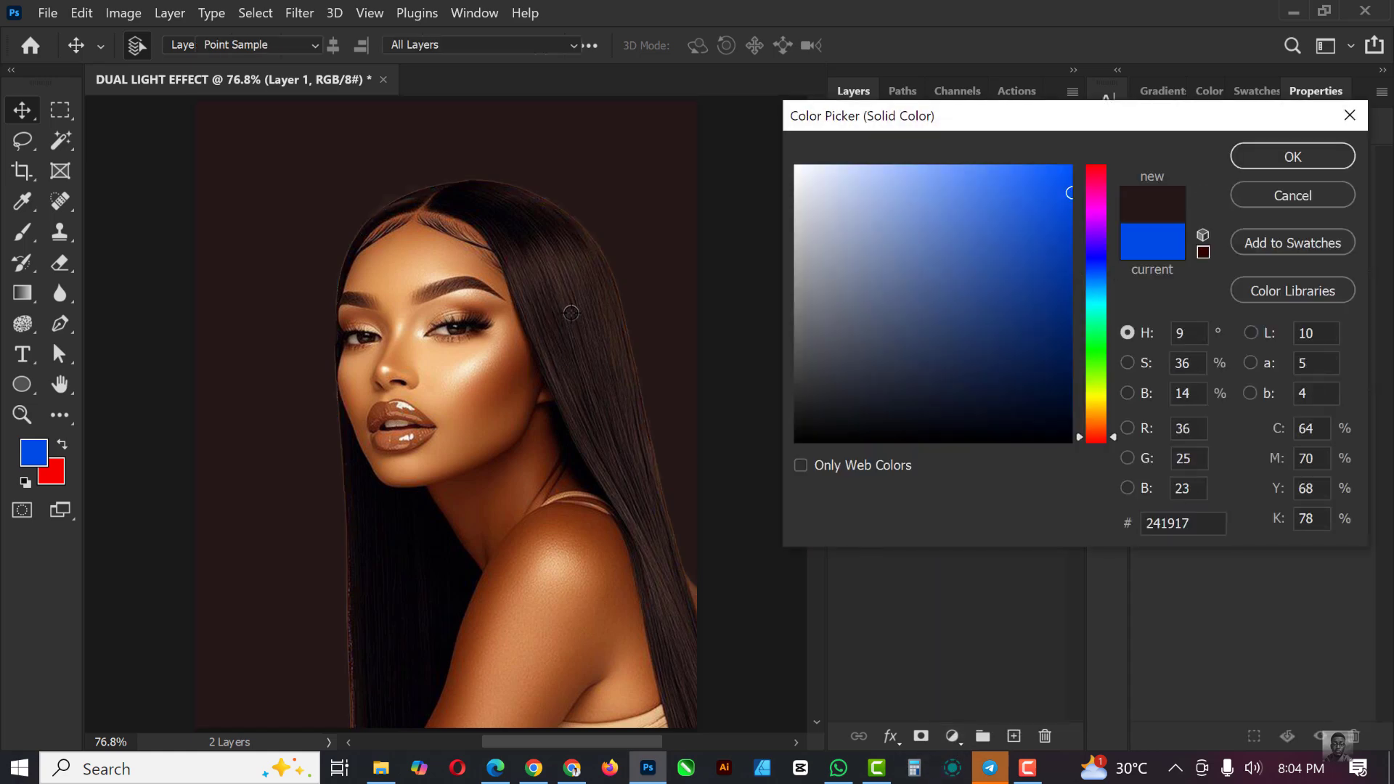
pyautogui.moveTo(898, 405)
pyautogui.mouseDown()
pyautogui.moveTo(1010, 438)
pyautogui.moveTo(1068, 437)
pyautogui.mouseUp()
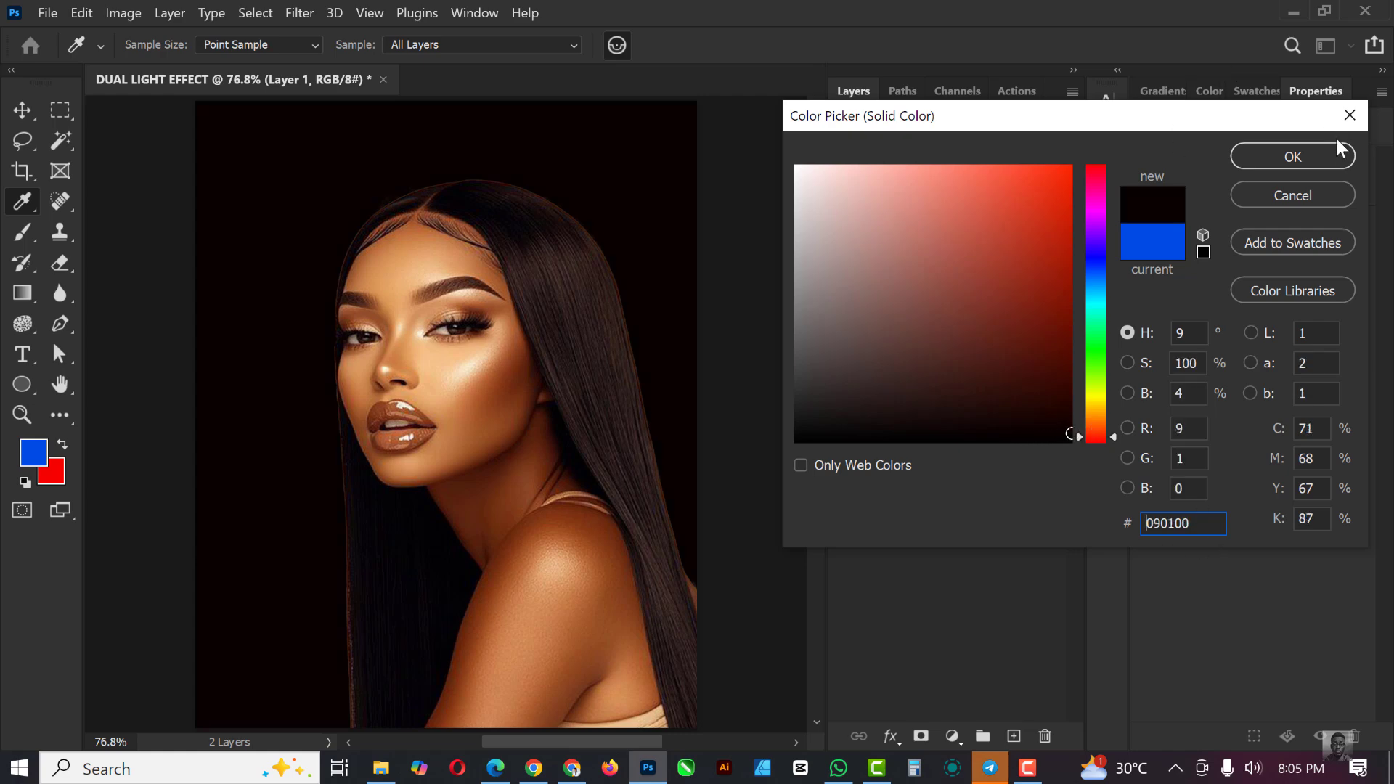
pyautogui.click(1321, 156)
pyautogui.press('v')
pyautogui.scroll(-3, 464, 342)
pyautogui.scroll(1, 465, 348)
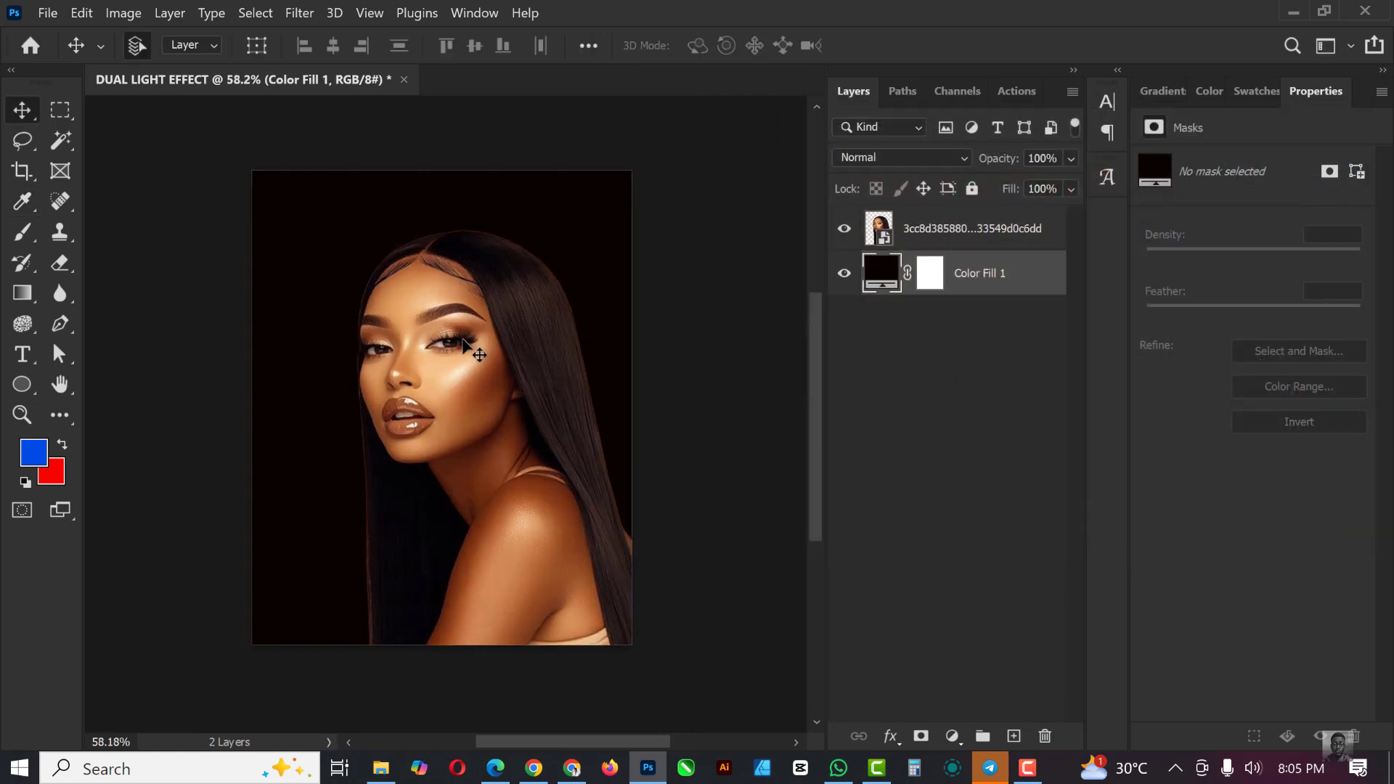
# - Add a Black & White adjustment above the portrait with Reds set to -5
pyautogui.click(878, 234)
pyautogui.hotkey('ctrl', '0')
pyautogui.click(952, 735)
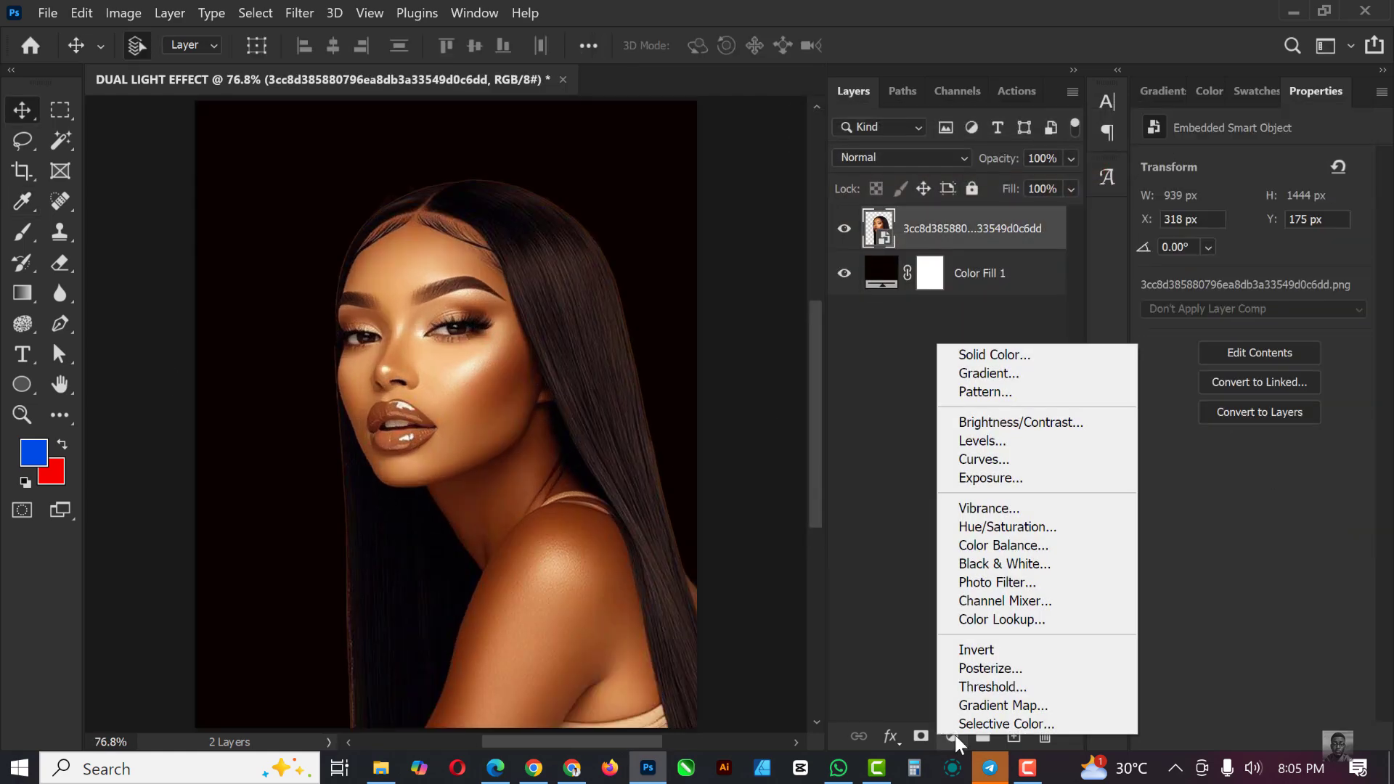
pyautogui.click(1016, 563)
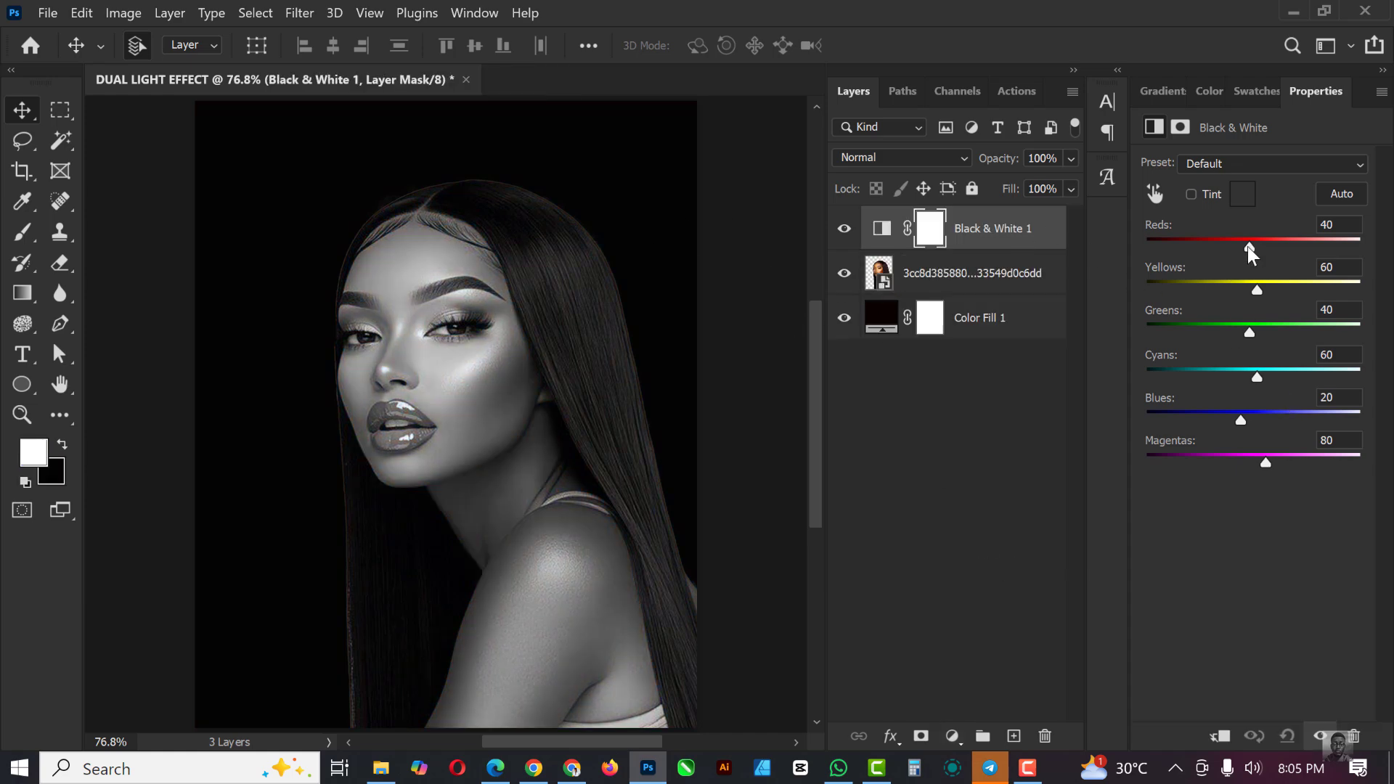
pyautogui.moveTo(1247, 247); pyautogui.dragTo(1228, 252)
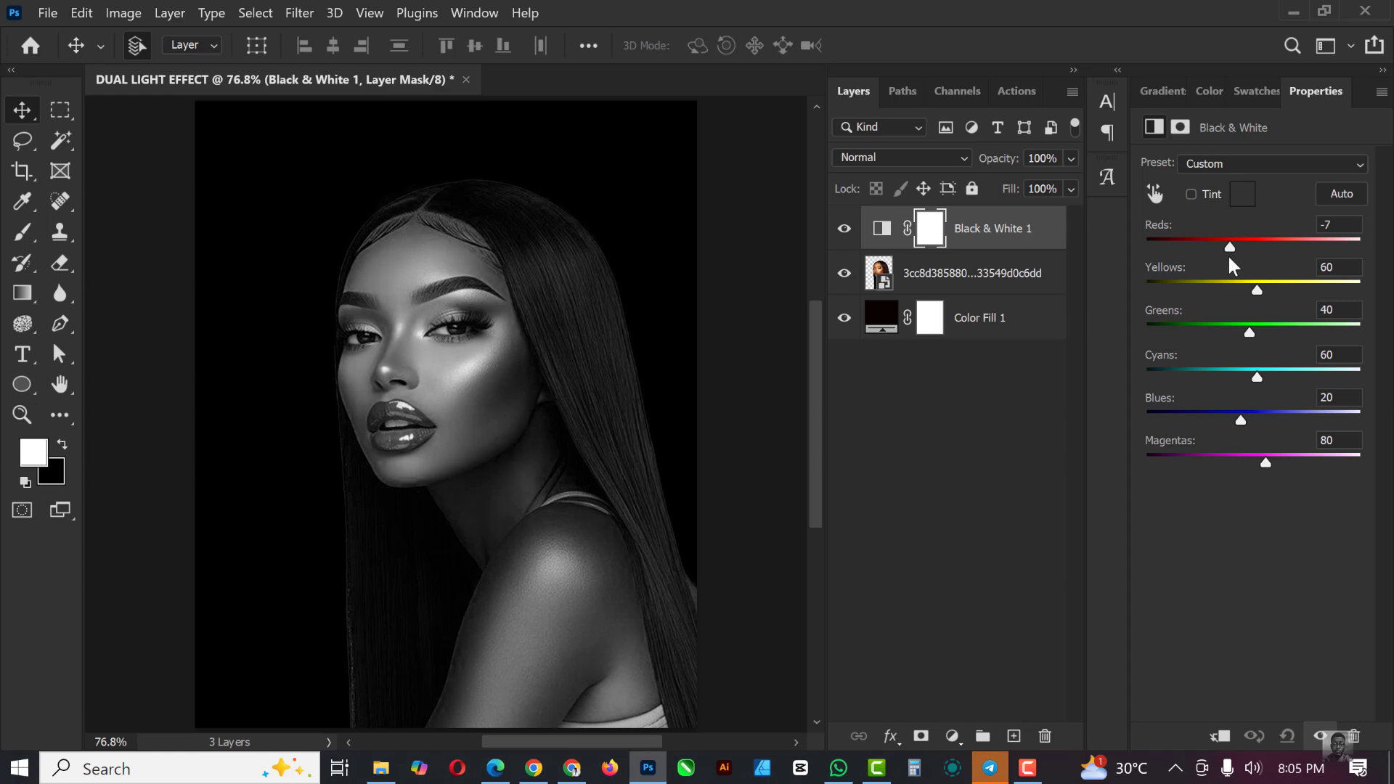
pyautogui.moveTo(1228, 257); pyautogui.dragTo(1209, 254)
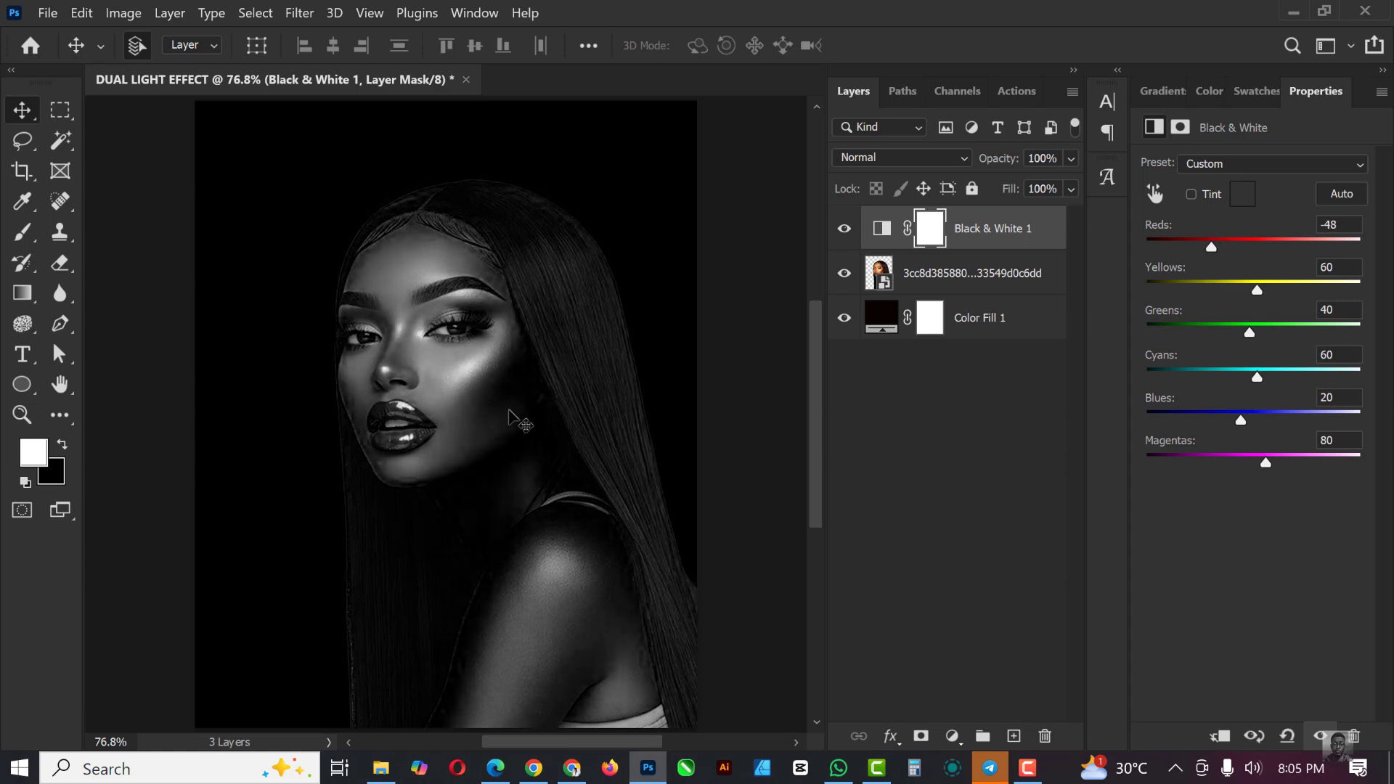
pyautogui.moveTo(1211, 247); pyautogui.dragTo(1225, 253)
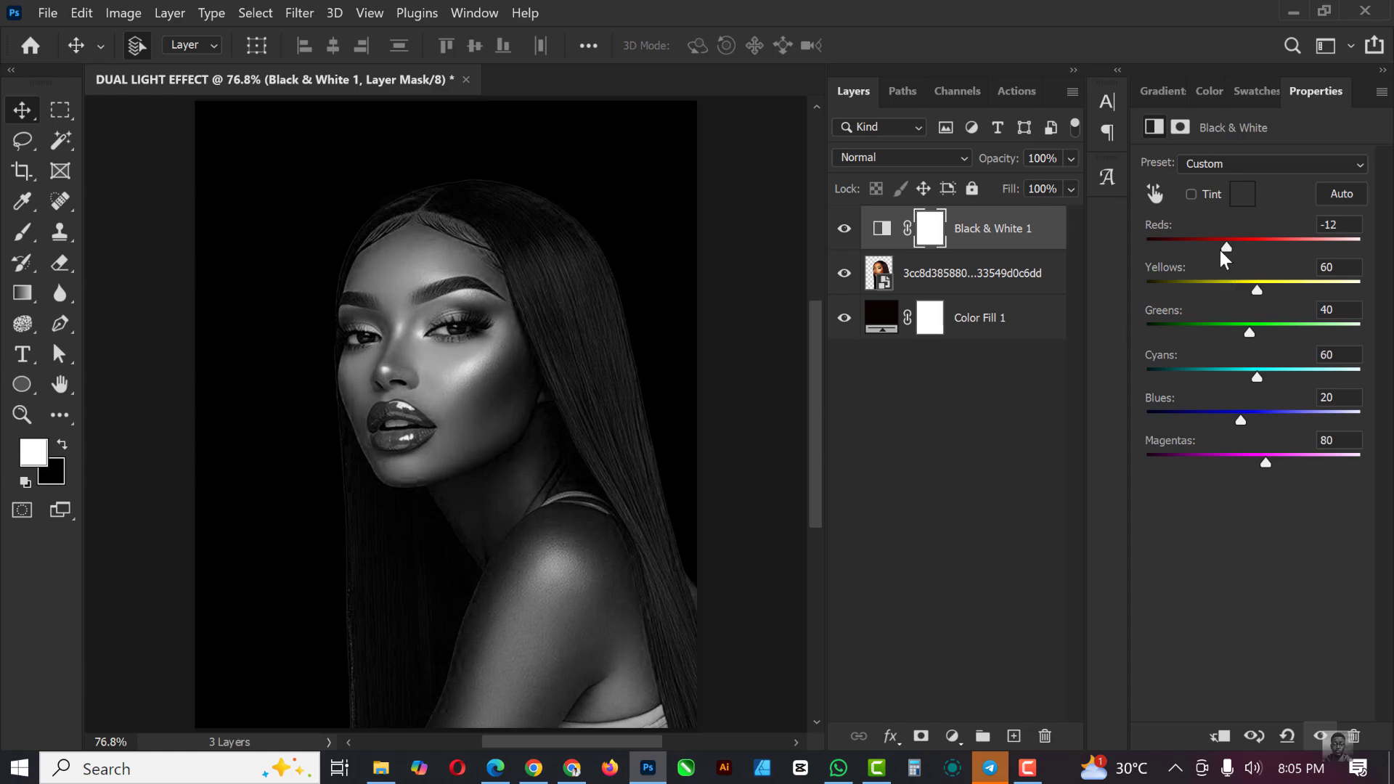
pyautogui.moveTo(1226, 244); pyautogui.dragTo(1229, 244)
# - Clip the Black & White 1 adjustment to the portrait layer
pyautogui.rightClick(1025, 233)
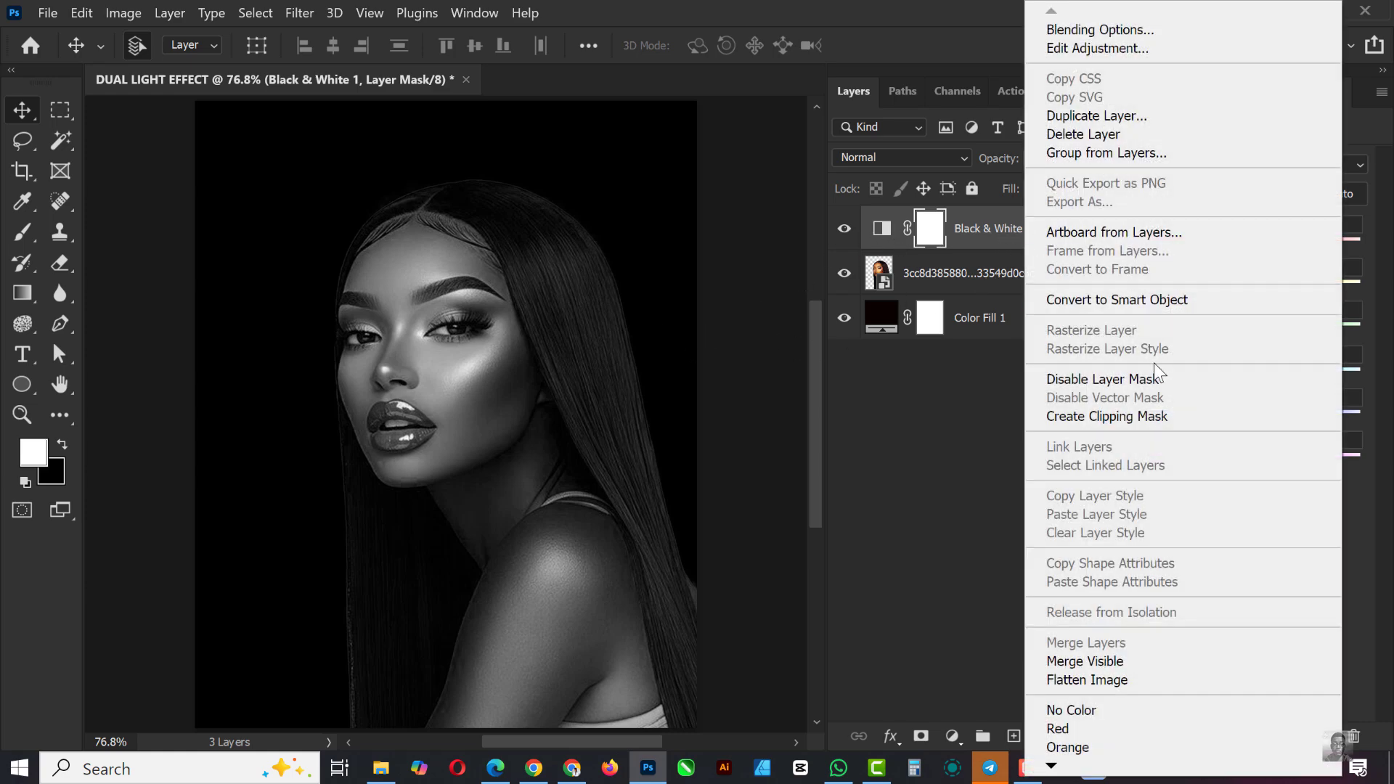
pyautogui.click(1116, 415)
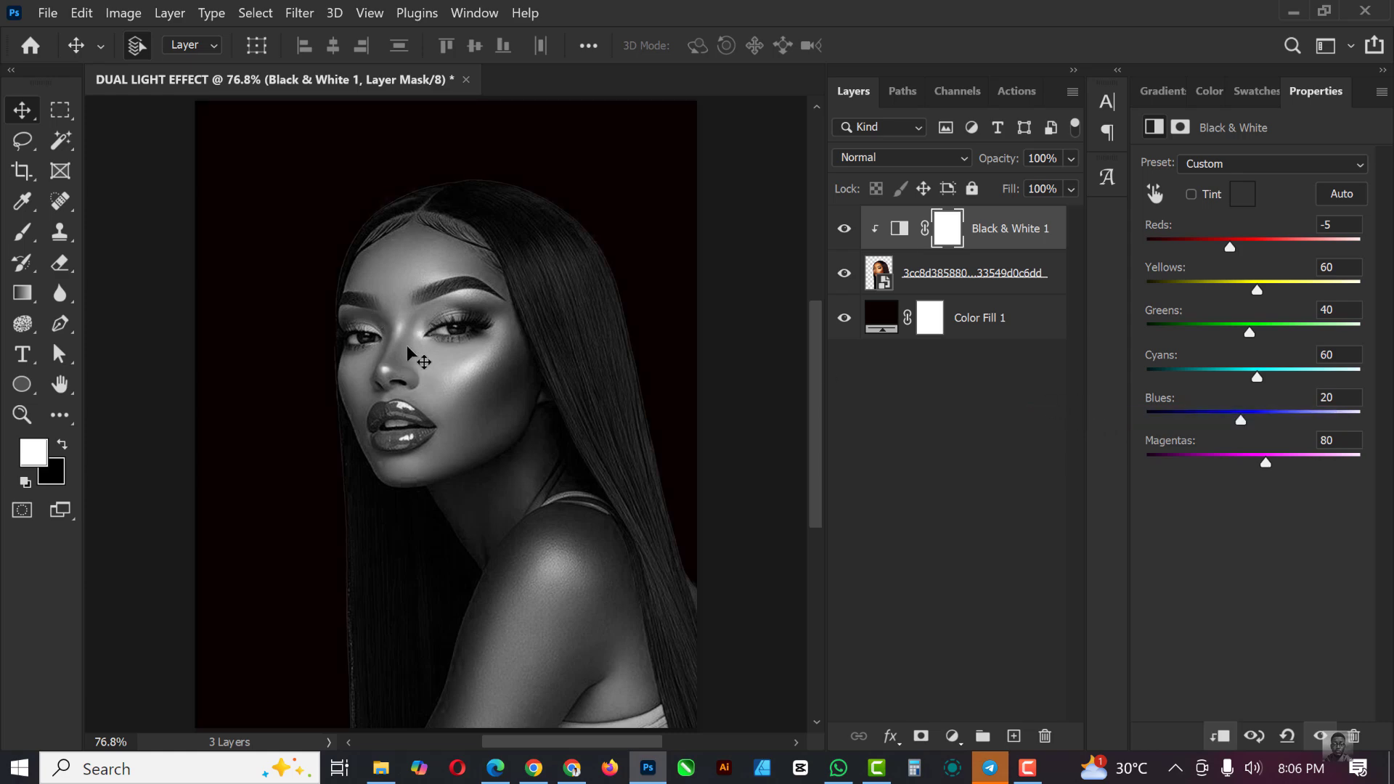
pyautogui.scroll(-1, 414, 352)
pyautogui.scroll(1, 413, 352)
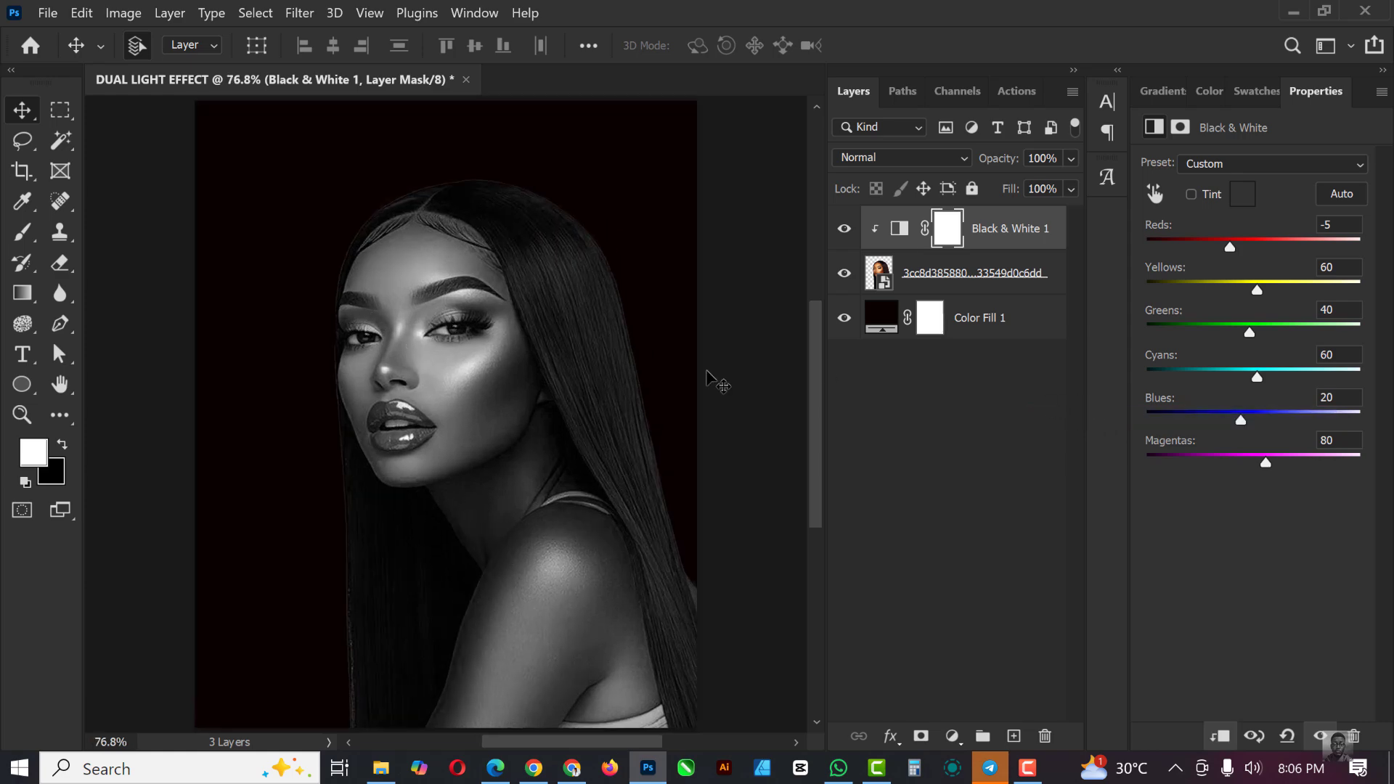
pyautogui.click(957, 276)
pyautogui.click(990, 317)
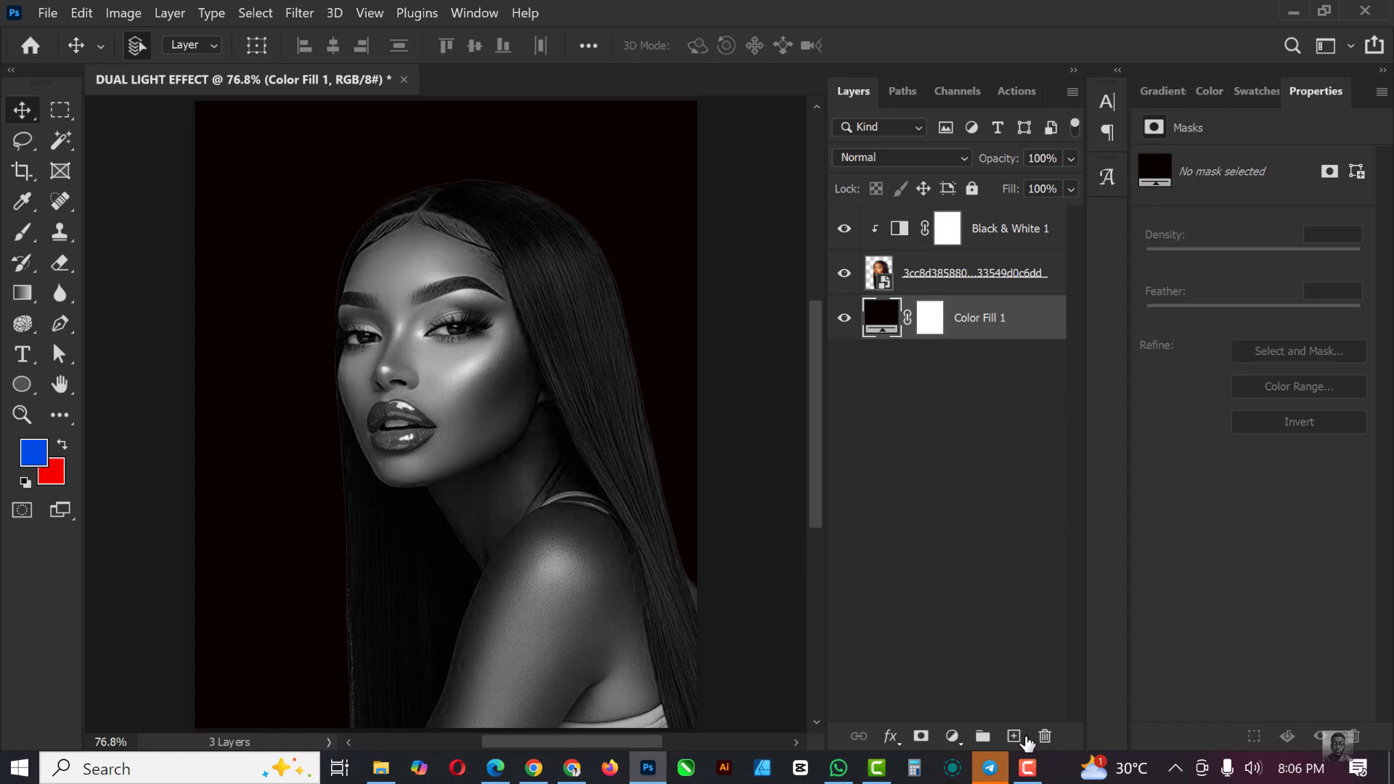
# - Add a Gradient Fill layer above Color Fill 1 using the blue-red Basics preset
pyautogui.click(1022, 736)
pyautogui.scroll(-1, 276, 412)
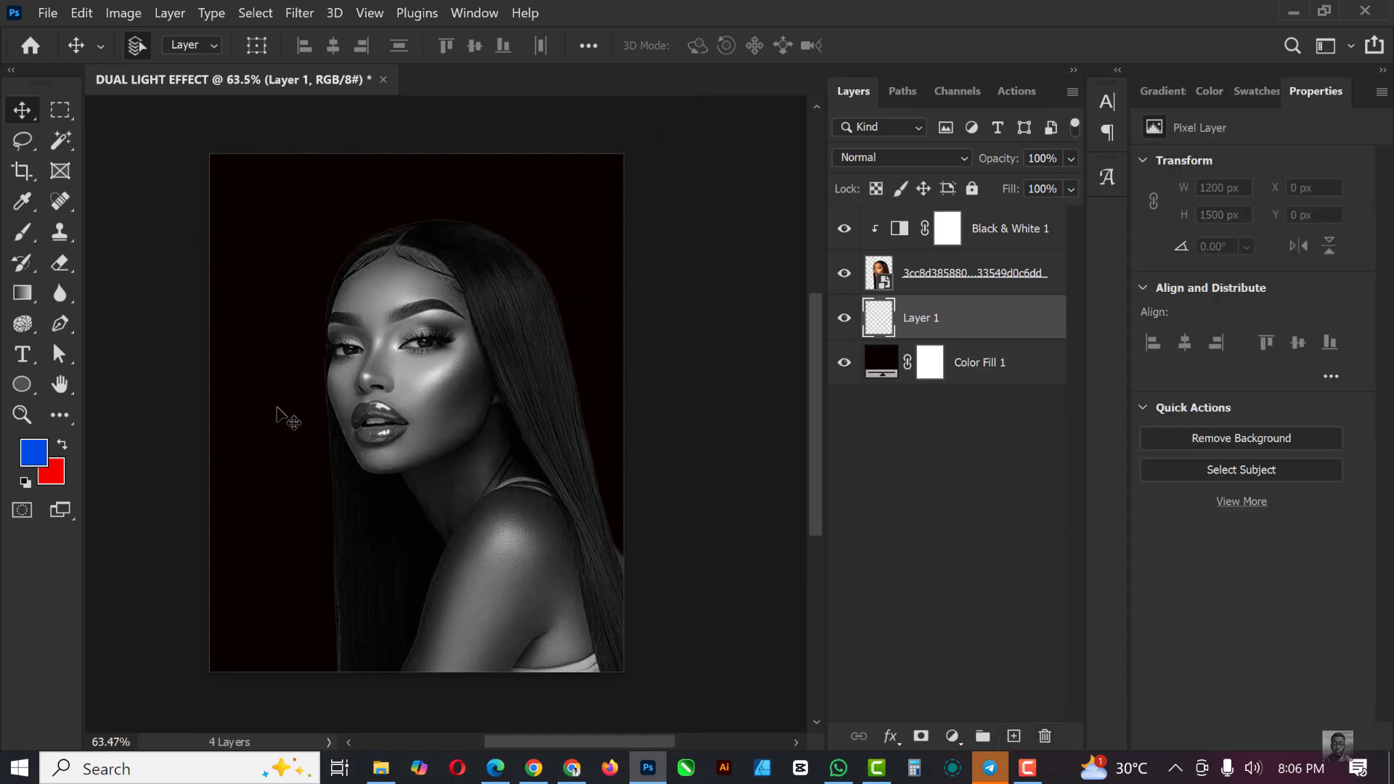
pyautogui.click(952, 736)
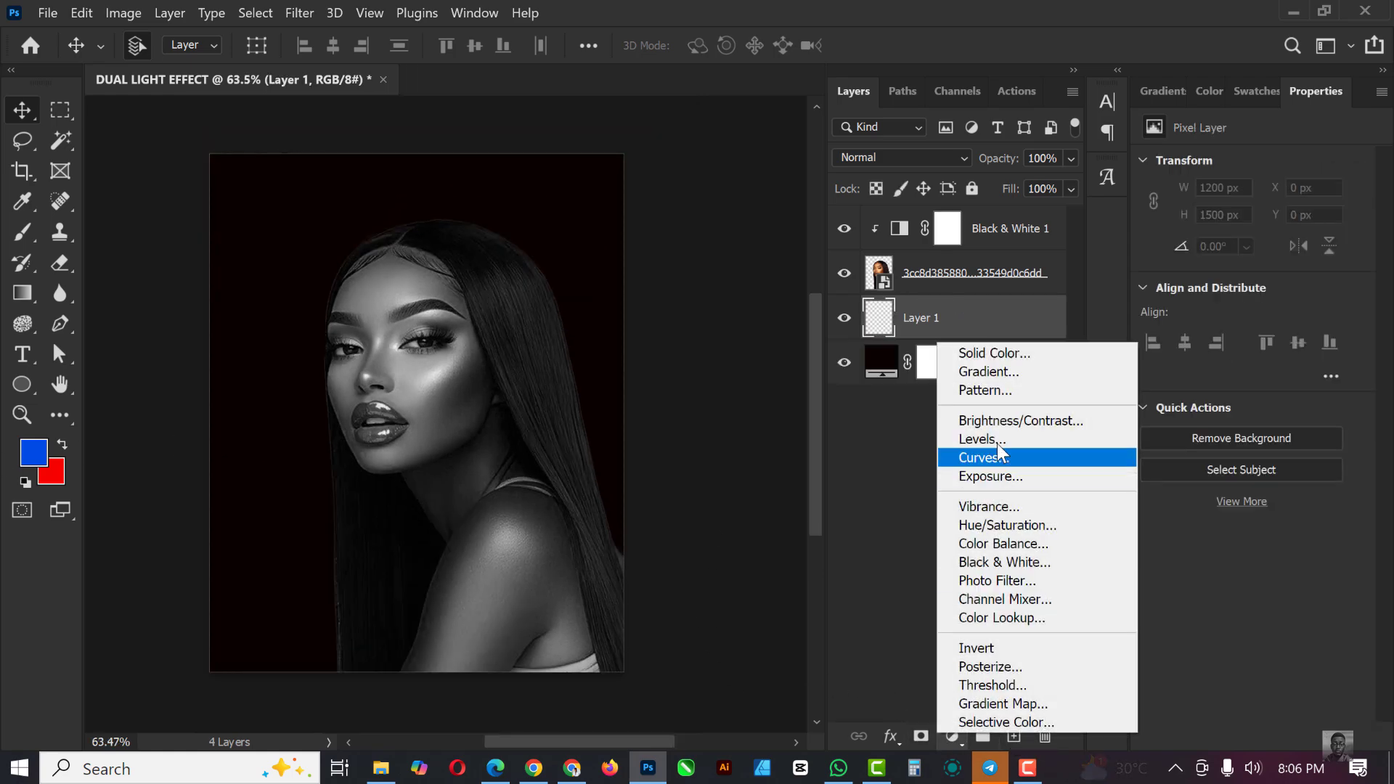
pyautogui.click(1008, 372)
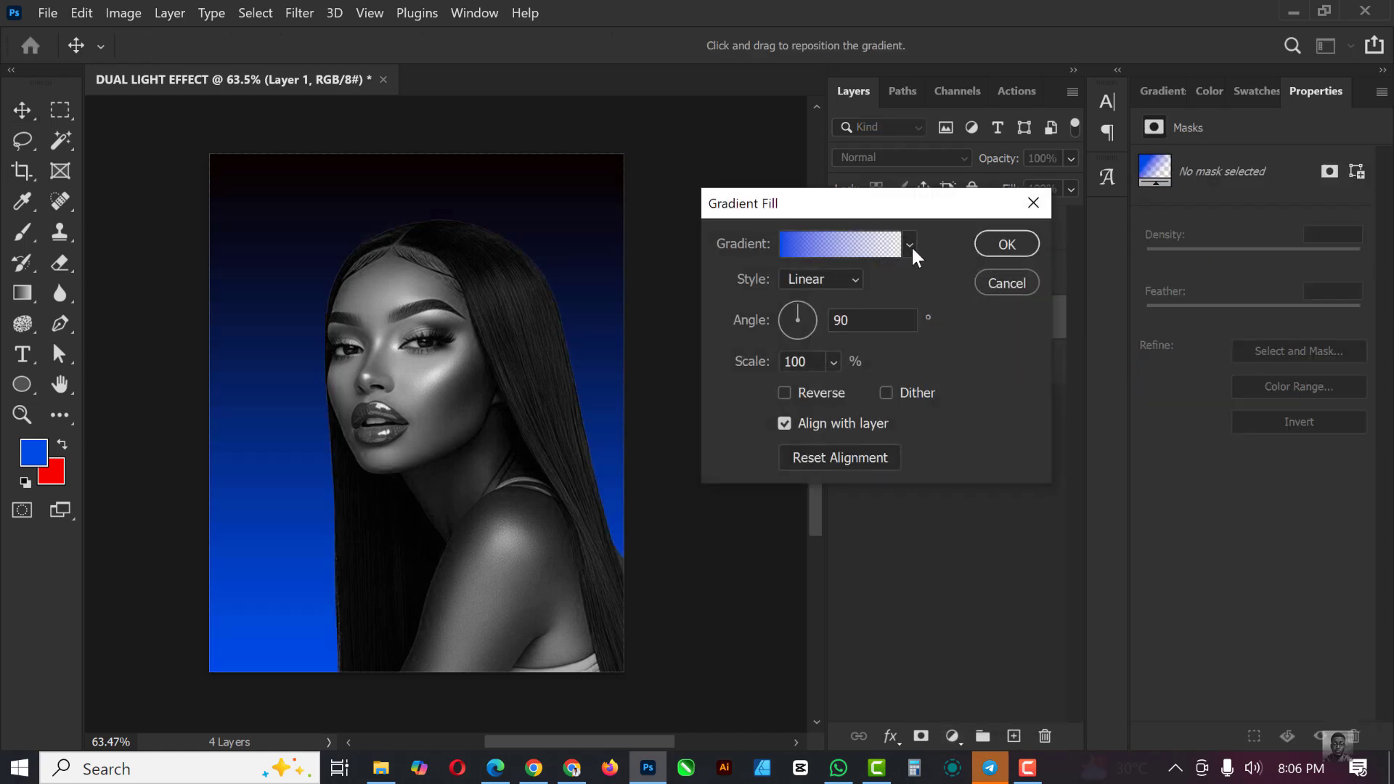
pyautogui.click(909, 244)
pyautogui.click(755, 325)
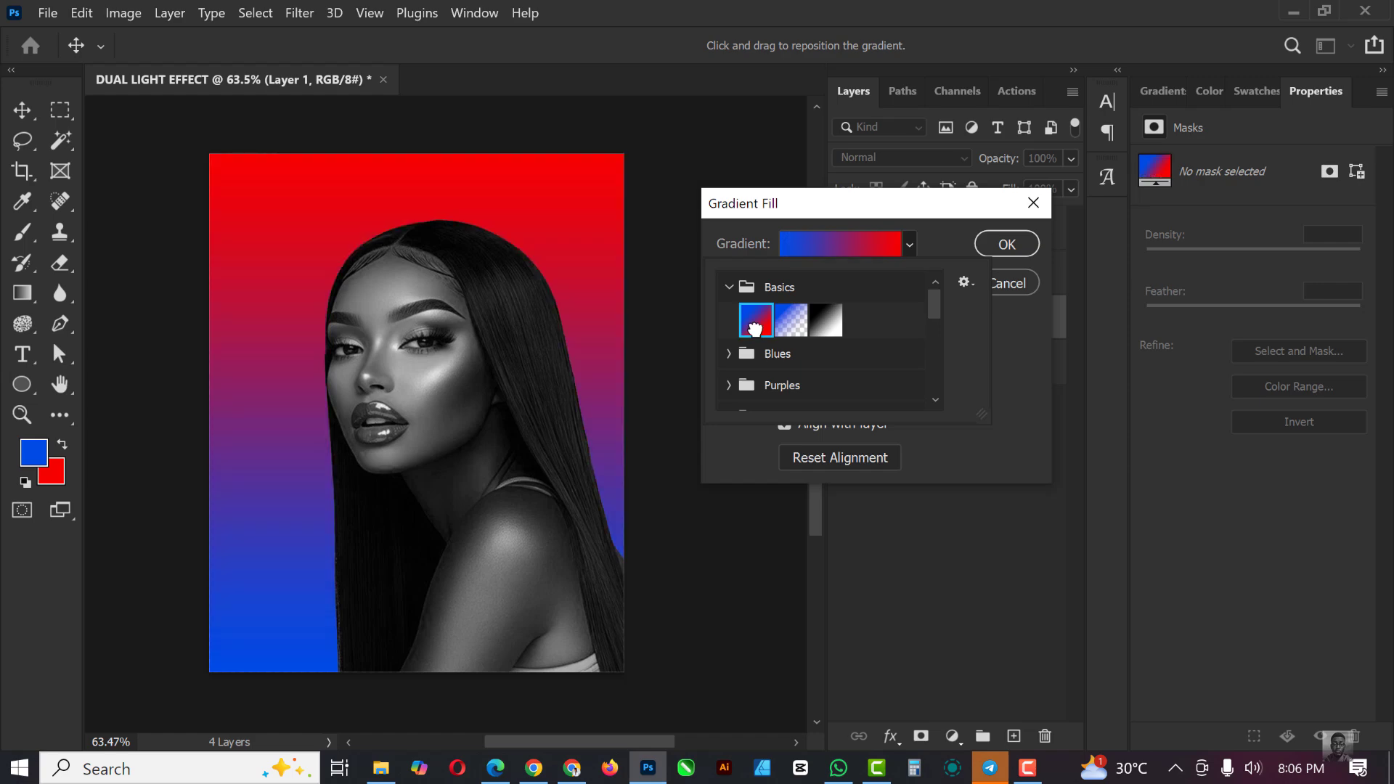
pyautogui.click(934, 254)
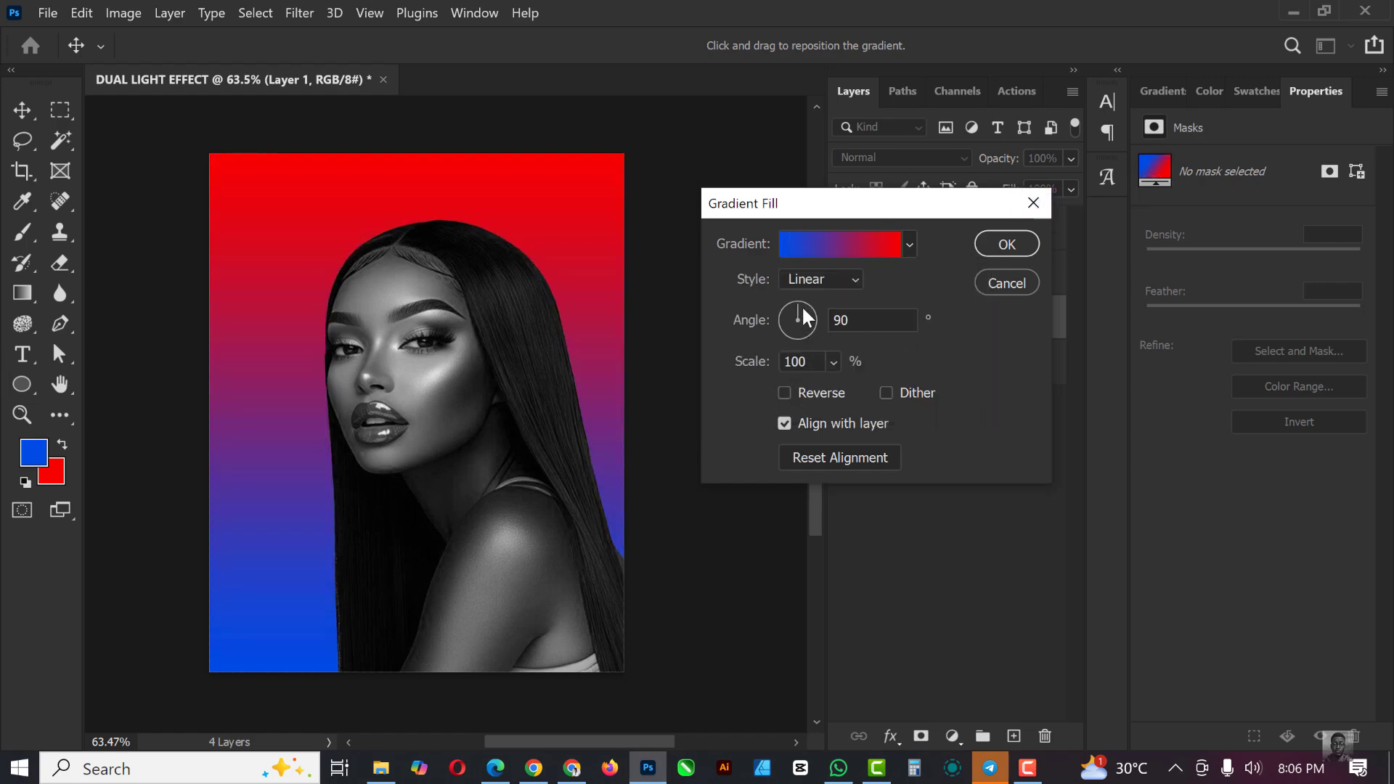
# - Set the gradient angle to 0, reverse it so red is left, reposition and confirm
pyautogui.moveTo(802, 305); pyautogui.dragTo(816, 319)
pyautogui.moveTo(591, 309)
pyautogui.mouseDown()
pyautogui.moveTo(552, 309)
pyautogui.moveTo(580, 313)
pyautogui.mouseUp()
pyautogui.click(784, 392)
pyautogui.moveTo(567, 211); pyautogui.dragTo(386, 214)
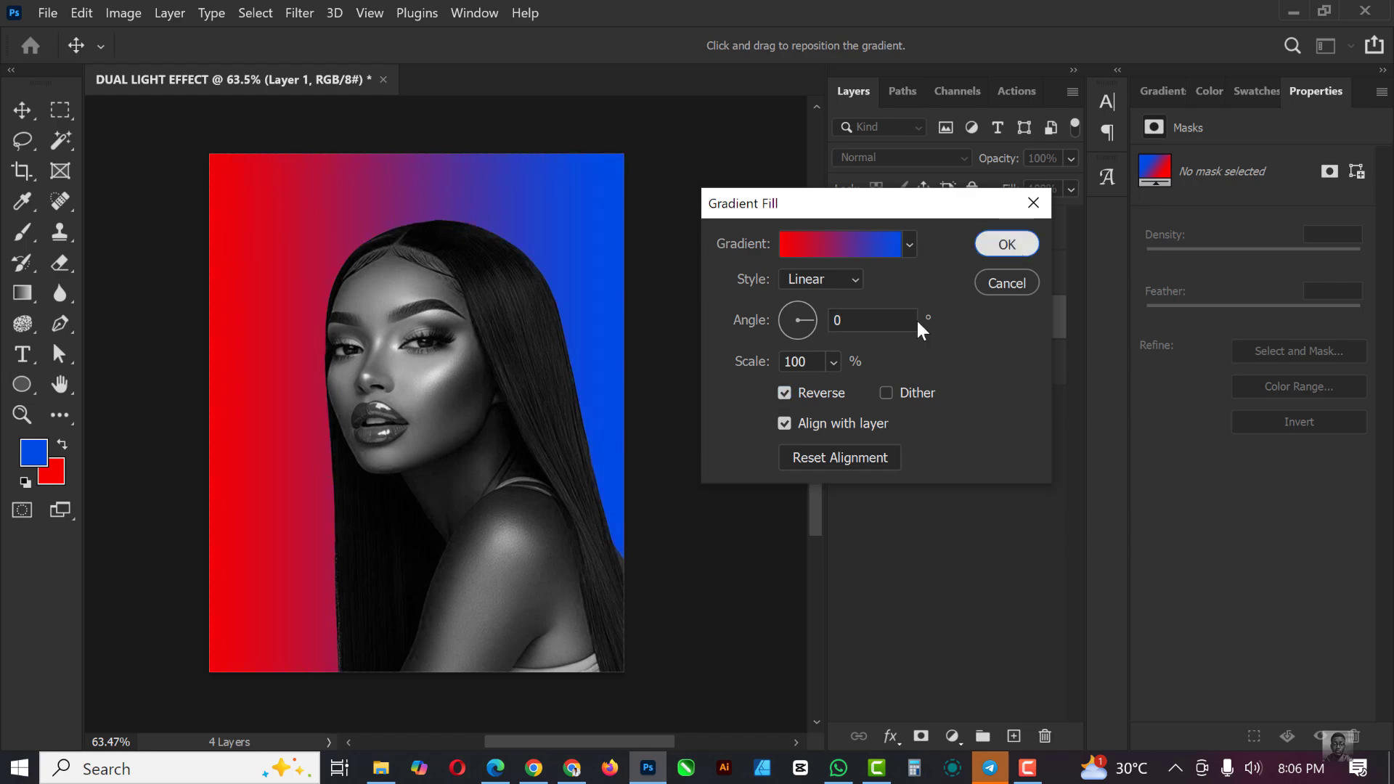
pyautogui.press('Return')
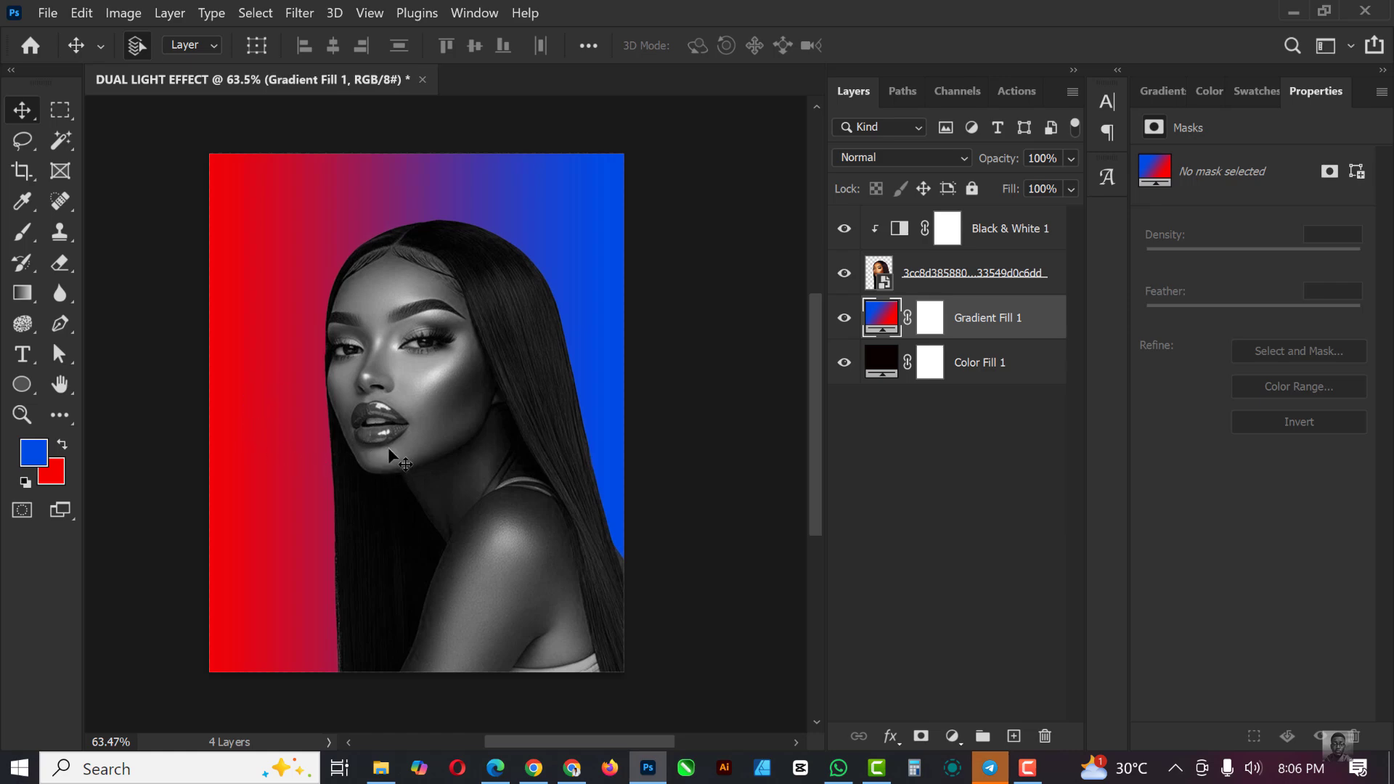
pyautogui.scroll(-1, 388, 446)
pyautogui.scroll(1, 398, 411)
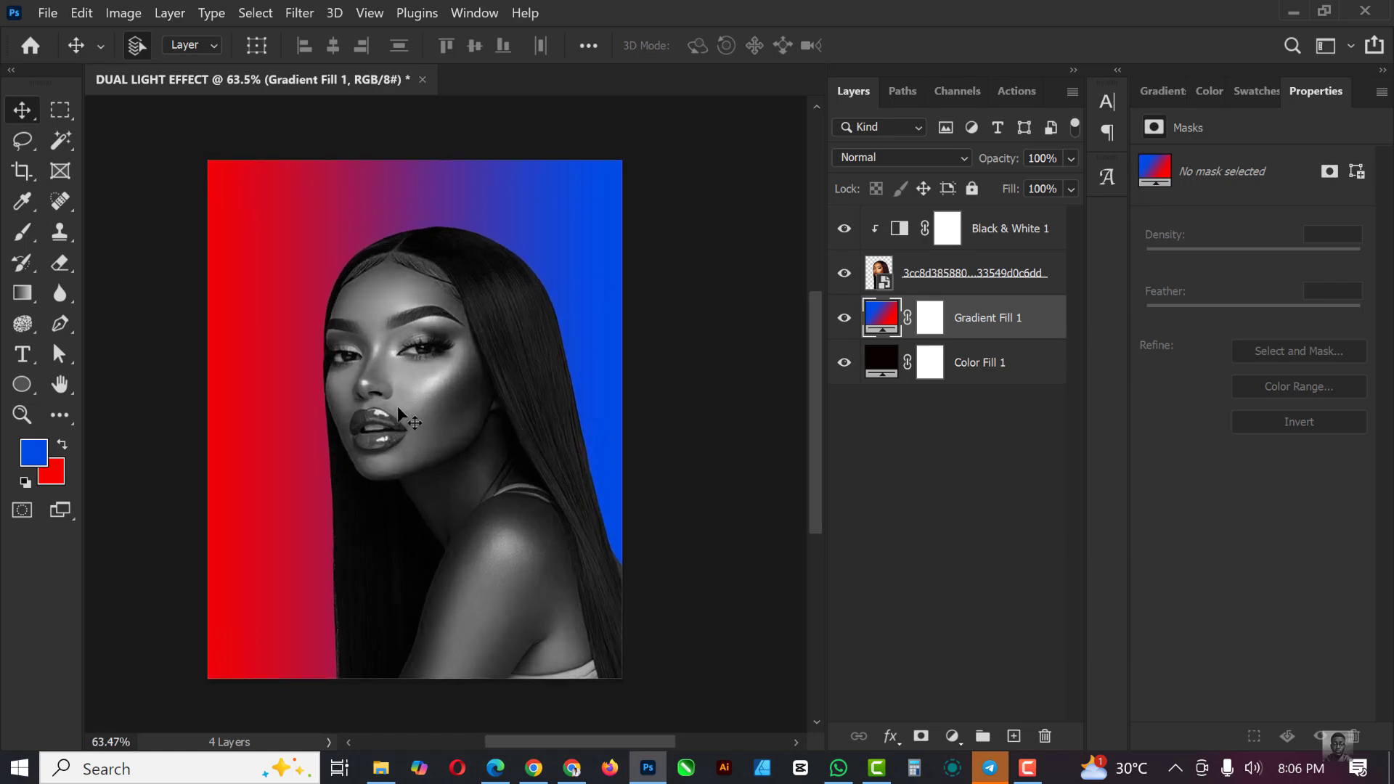
pyautogui.click(992, 272)
# - Add a Hue/Saturation layer clipped to the portrait, colorized at Hue 220, Saturation 100
pyautogui.click(1014, 234)
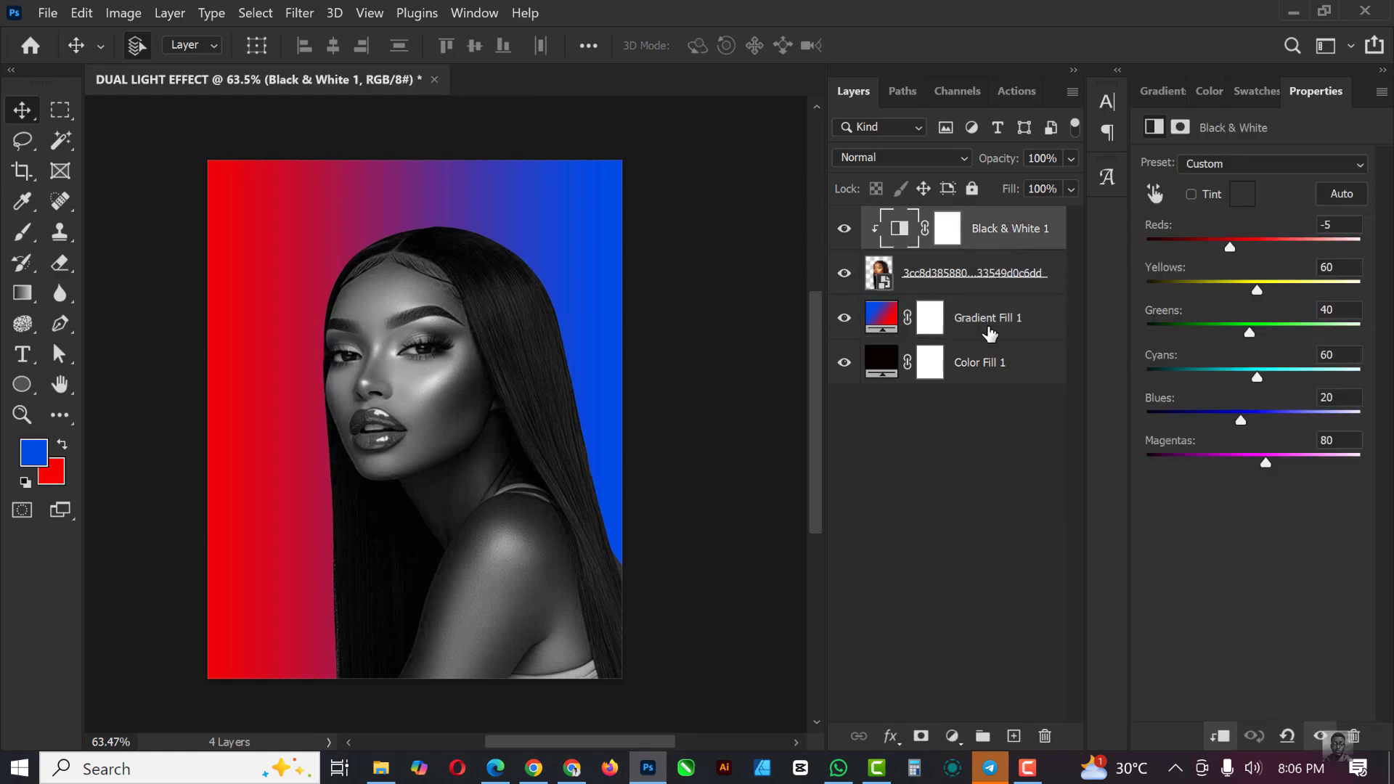
pyautogui.click(952, 735)
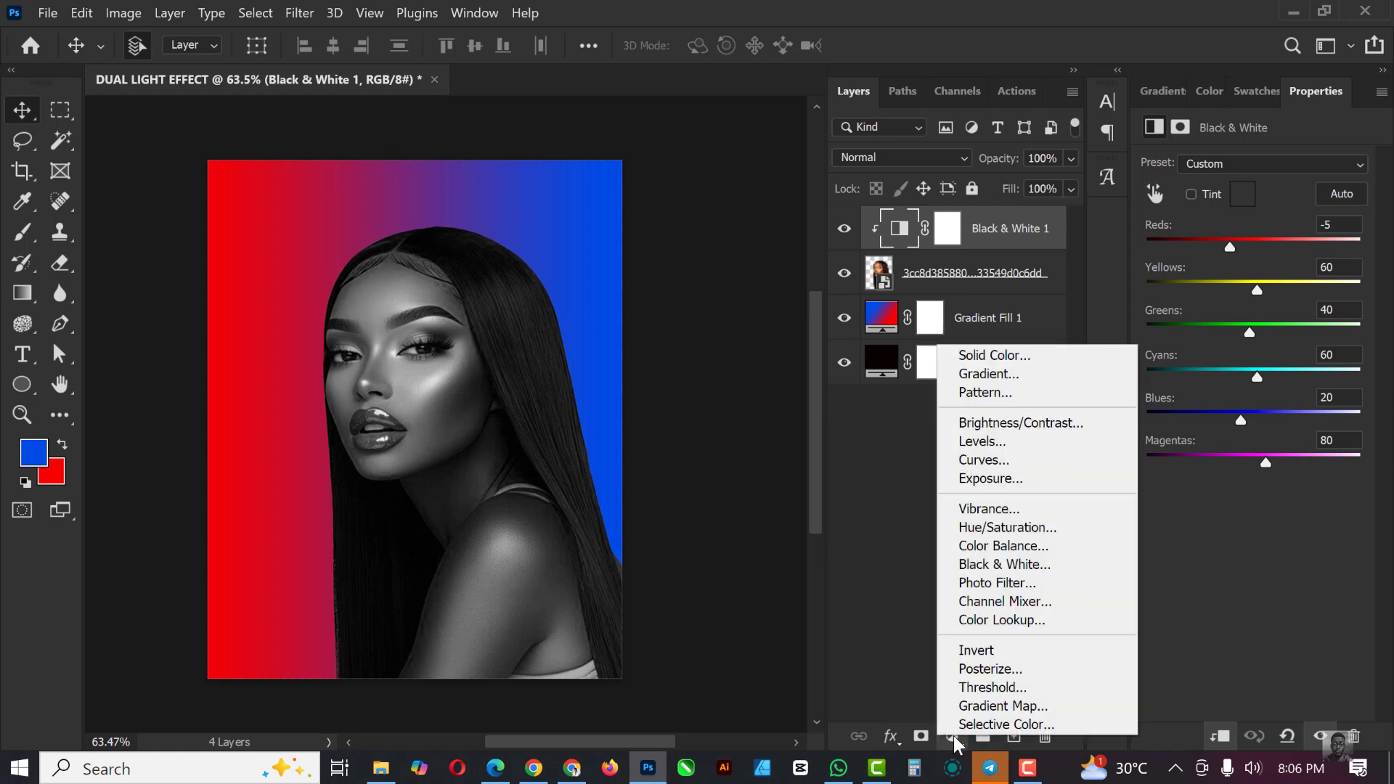
pyautogui.click(1006, 528)
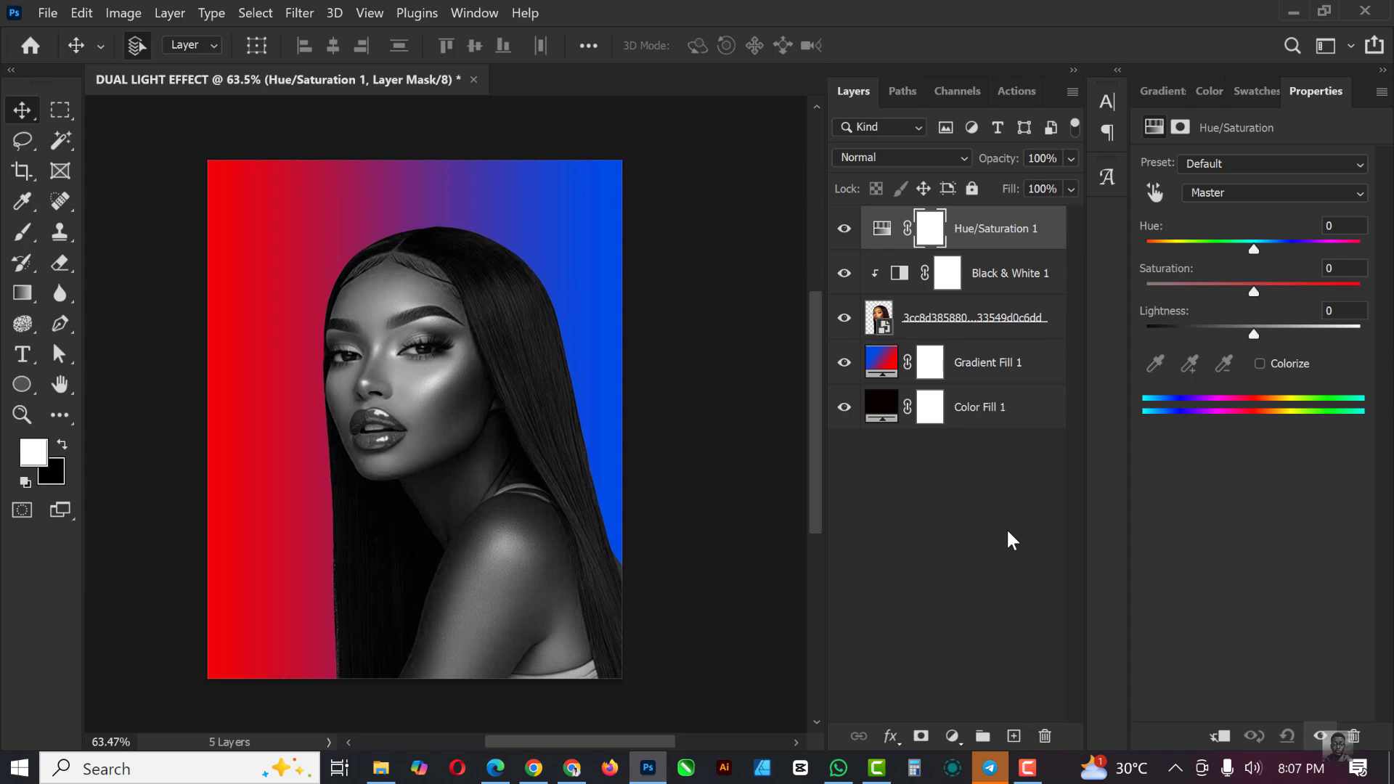
pyautogui.click(1260, 363)
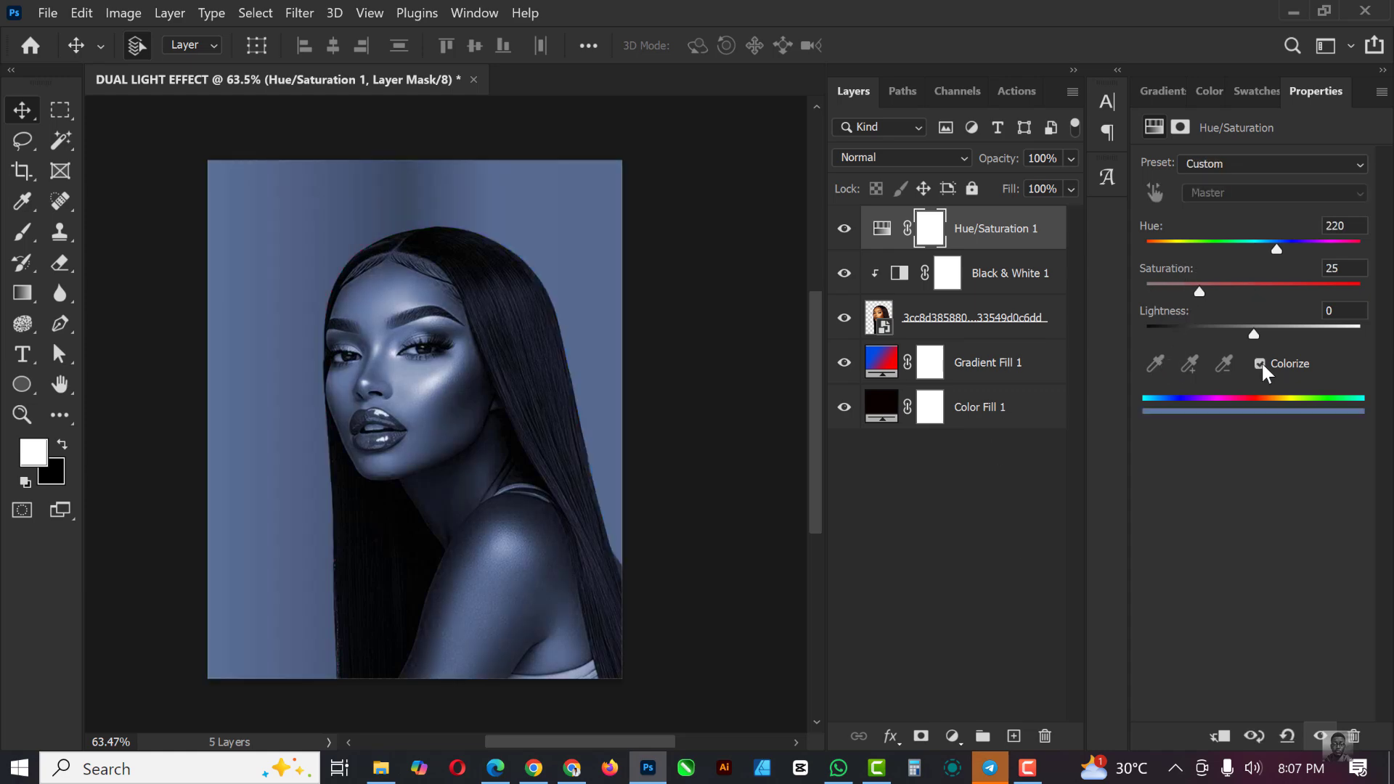
pyautogui.moveTo(1011, 229)
pyautogui.mouseDown()
pyautogui.moveTo(1027, 324)
pyautogui.moveTo(1025, 242)
pyautogui.mouseUp()
pyautogui.rightClick(1033, 247)
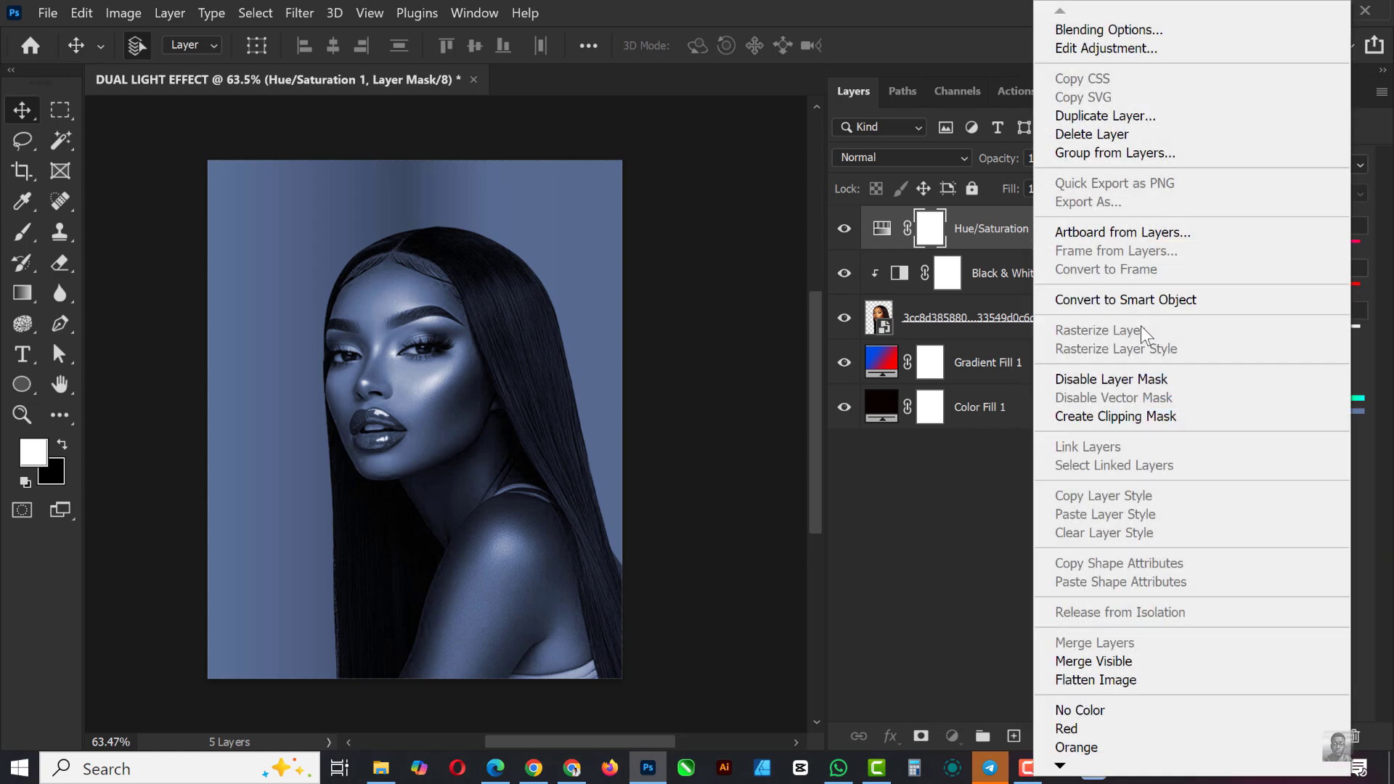
pyautogui.click(1129, 412)
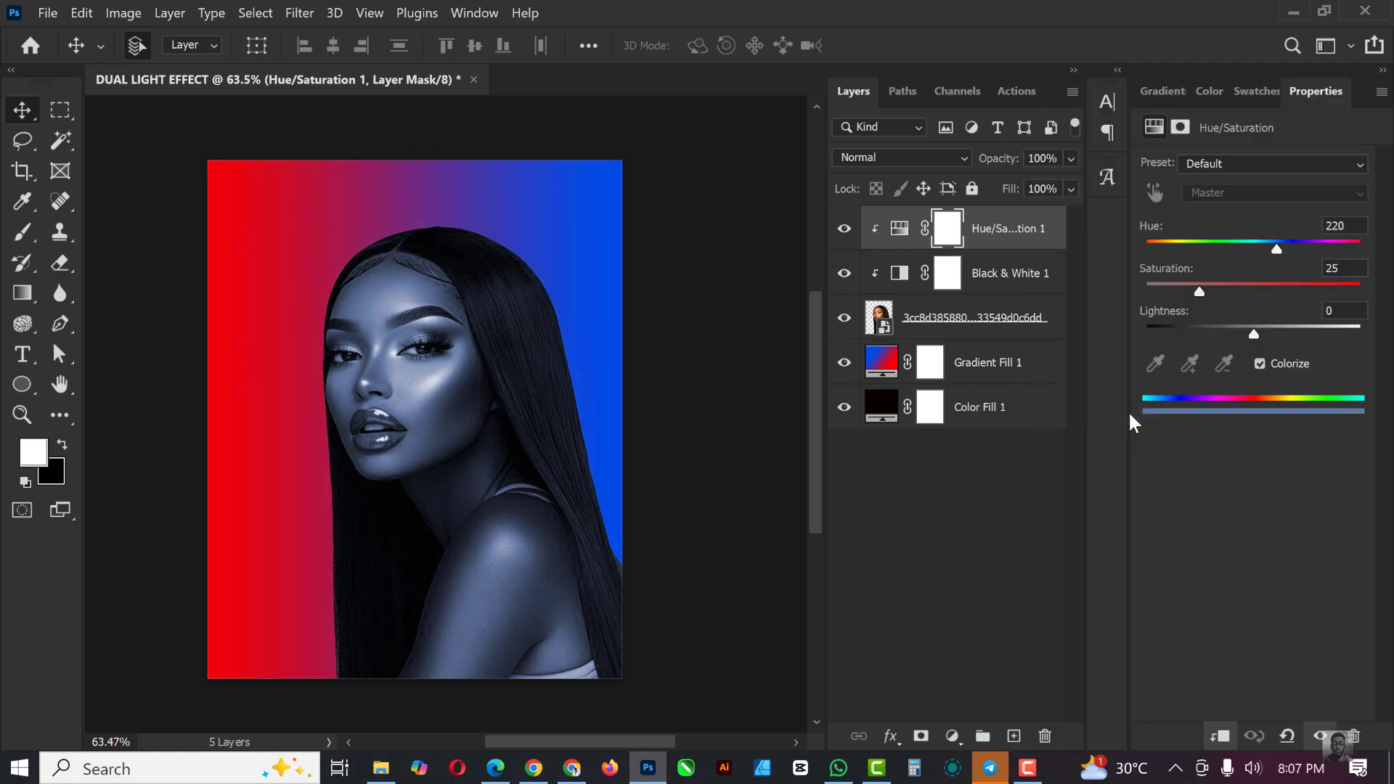
pyautogui.moveTo(1200, 286); pyautogui.dragTo(1361, 291)
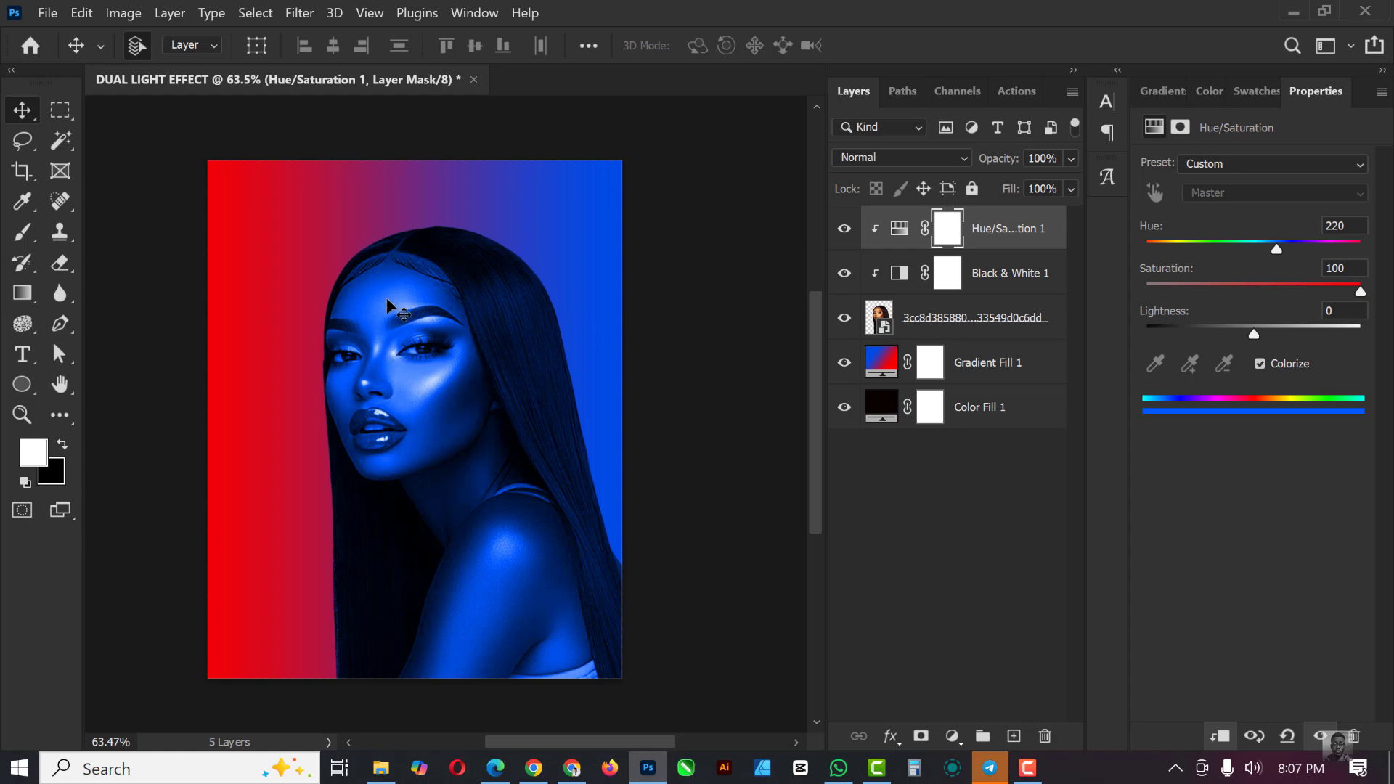
pyautogui.click(947, 232)
# - Invert the Hue/Saturation 1 mask and paint white with a 1200 px soft brush at Flow 61% over the right side
pyautogui.hotkey('ctrl', 'i')
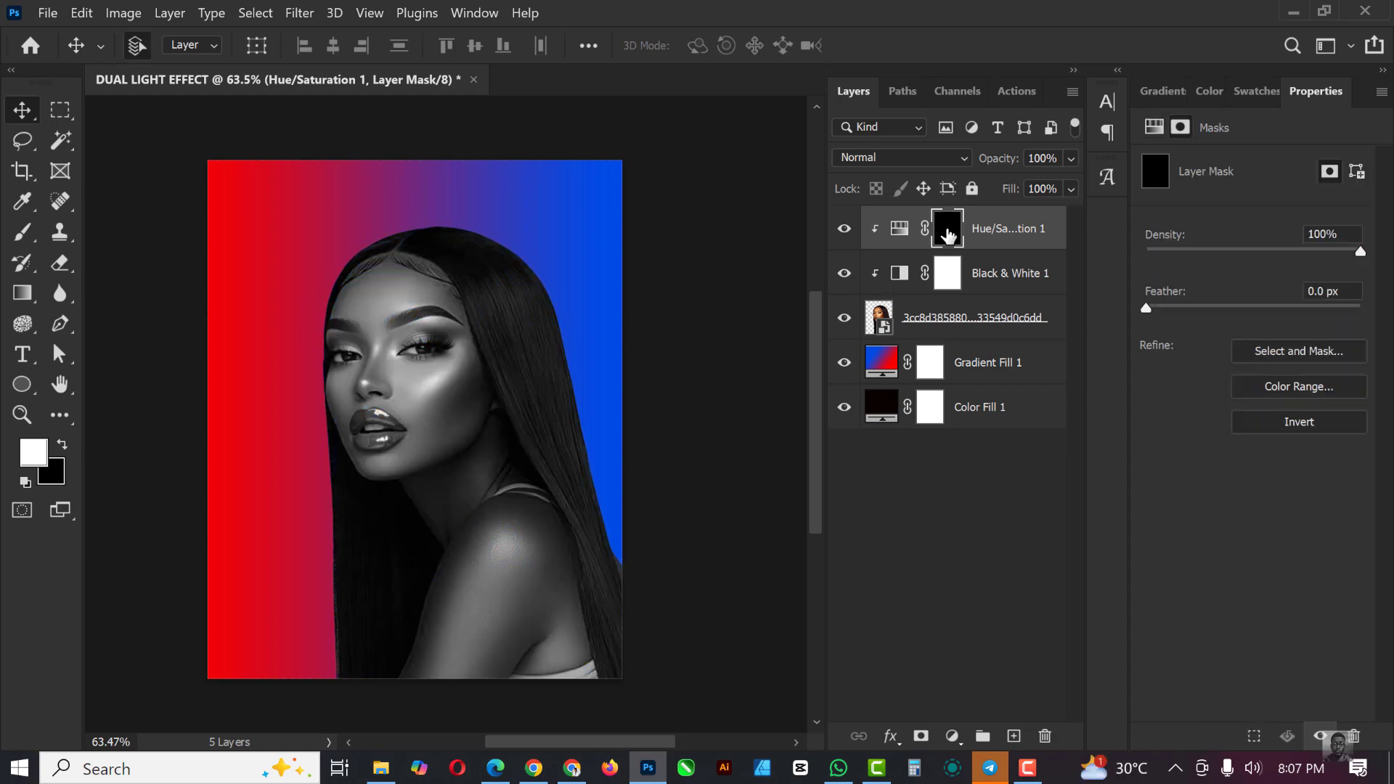
pyautogui.click(18, 238)
pyautogui.click(162, 46)
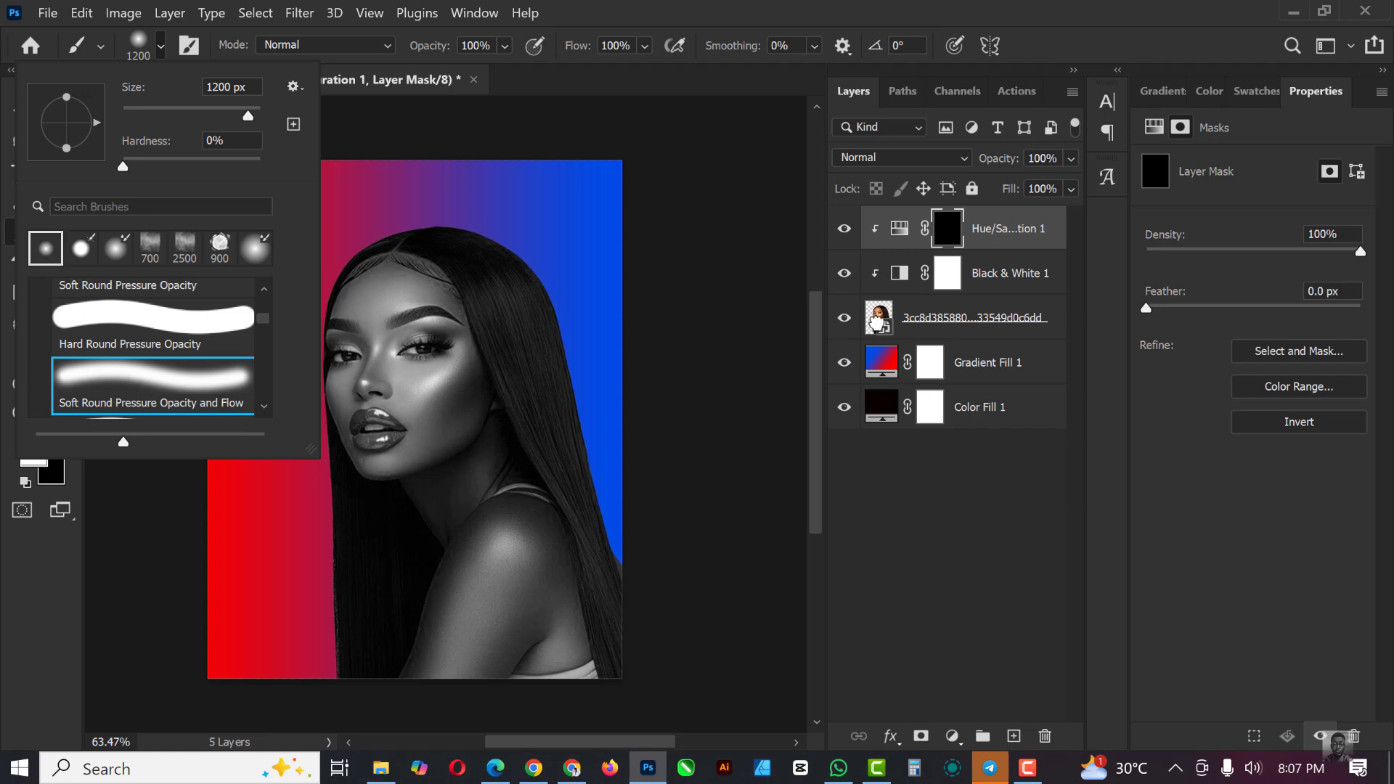
pyautogui.click(955, 234)
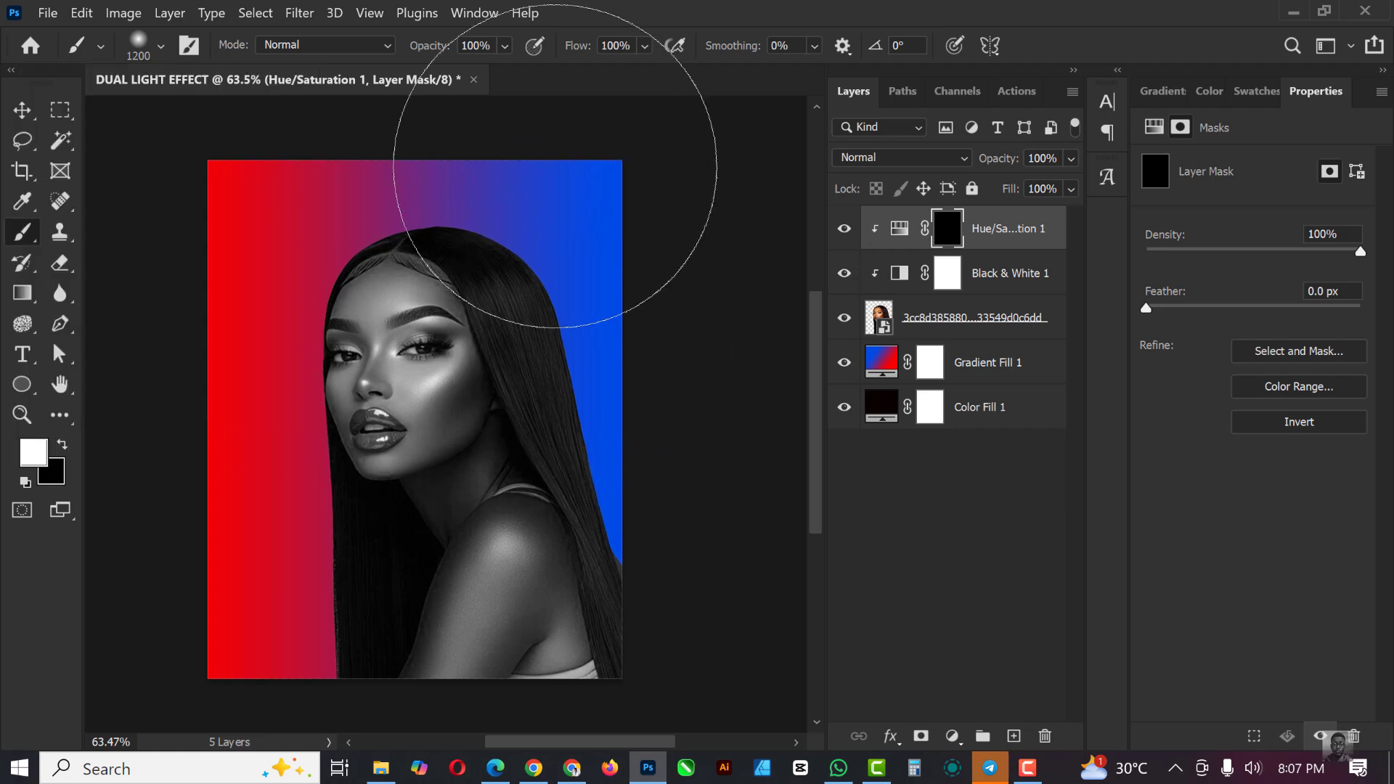
pyautogui.click(645, 45)
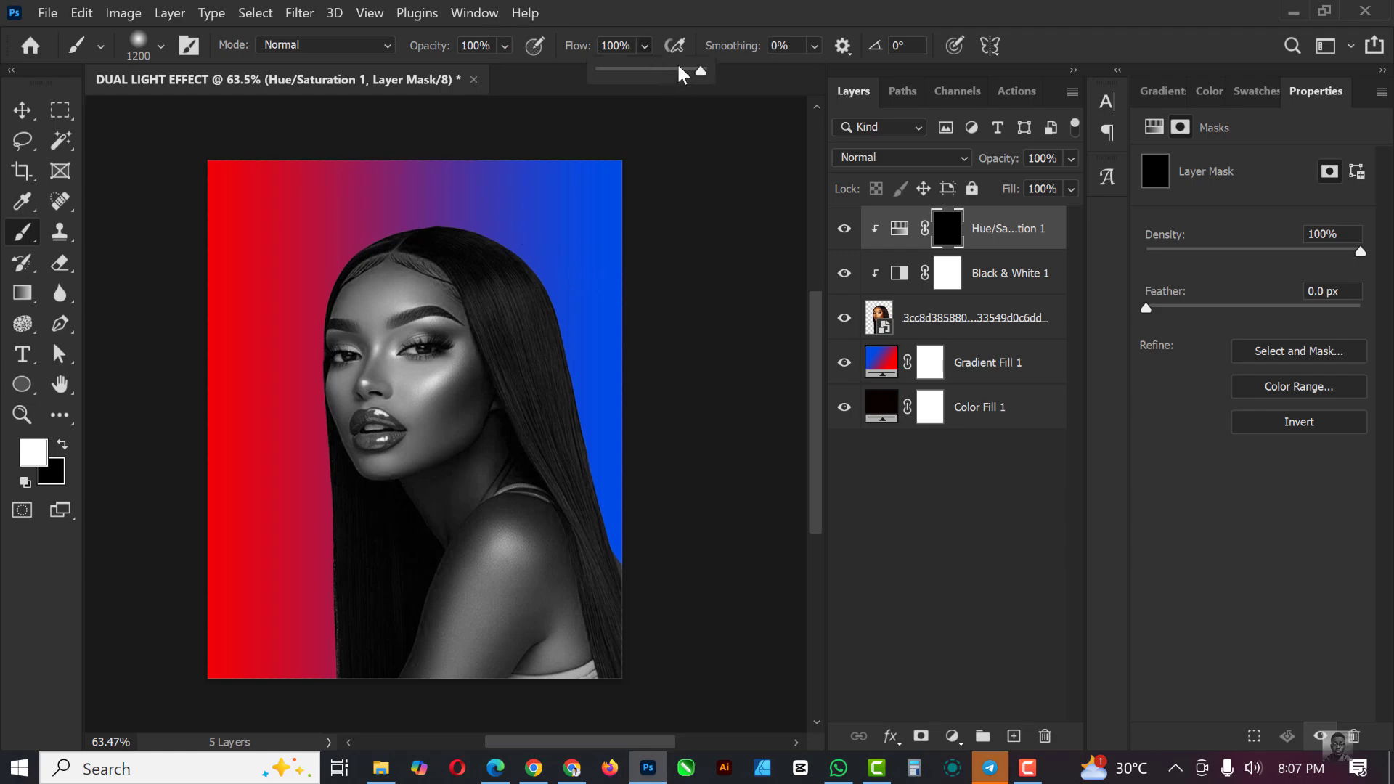
pyautogui.moveTo(694, 70); pyautogui.dragTo(660, 73)
pyautogui.scroll(-2, 405, 361)
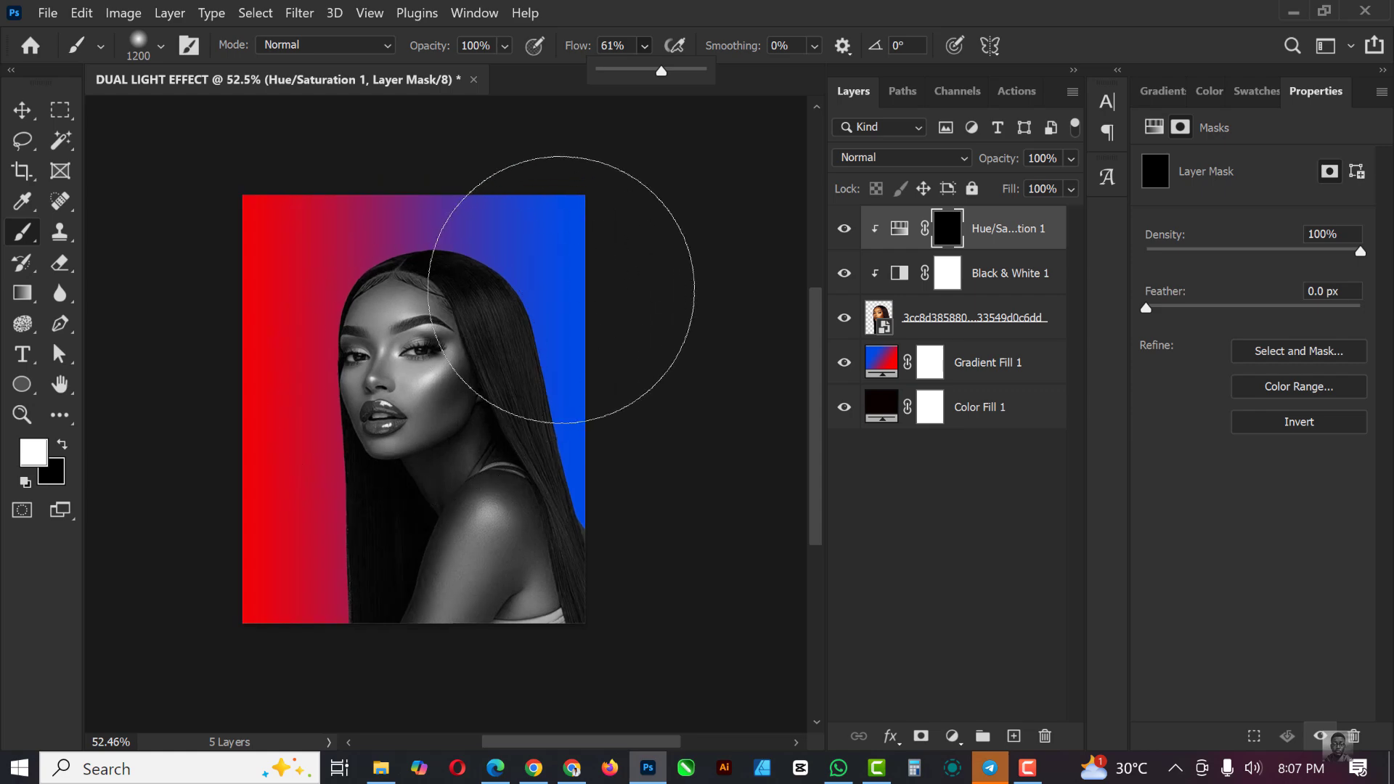
pyautogui.moveTo(612, 334)
pyautogui.mouseDown()
pyautogui.moveTo(529, 274)
pyautogui.moveTo(660, 445)
pyautogui.mouseUp()
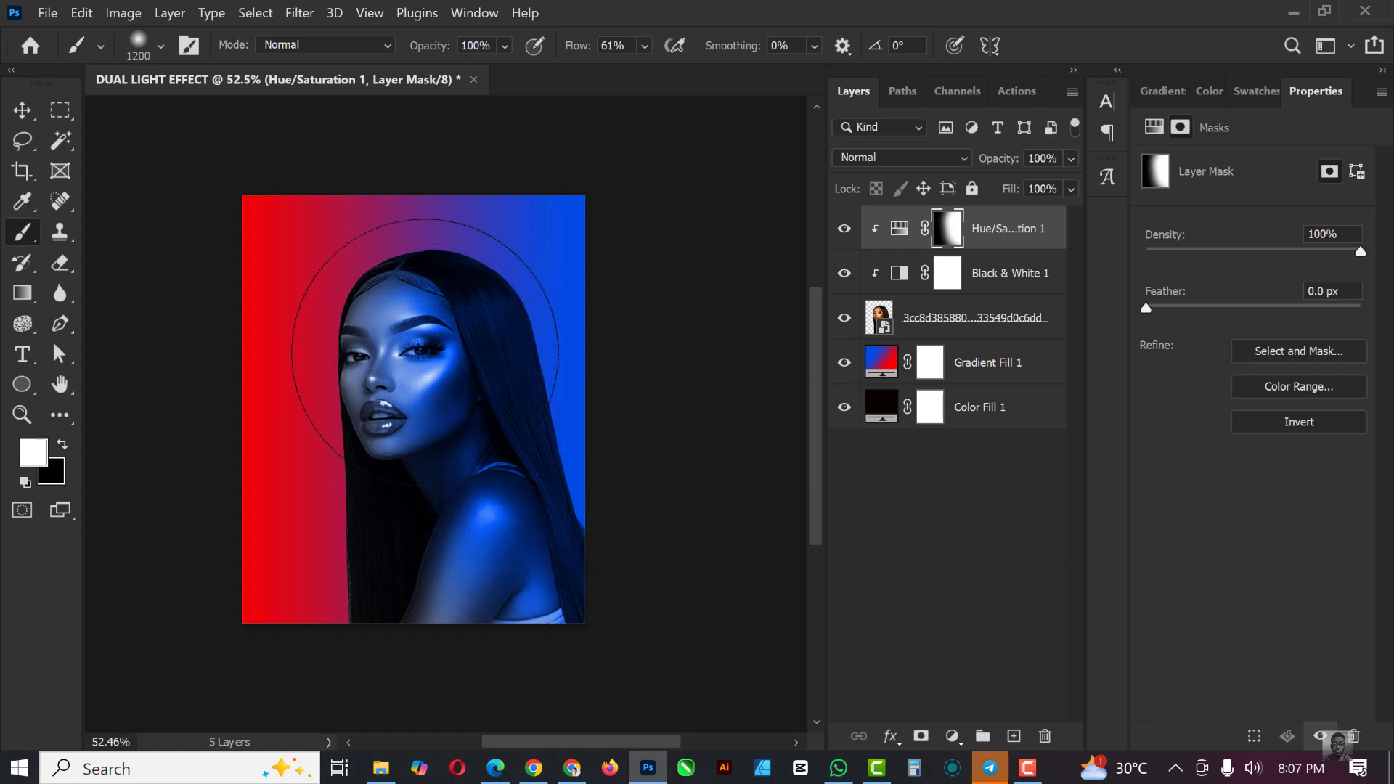
pyautogui.scroll(1, 431, 318)
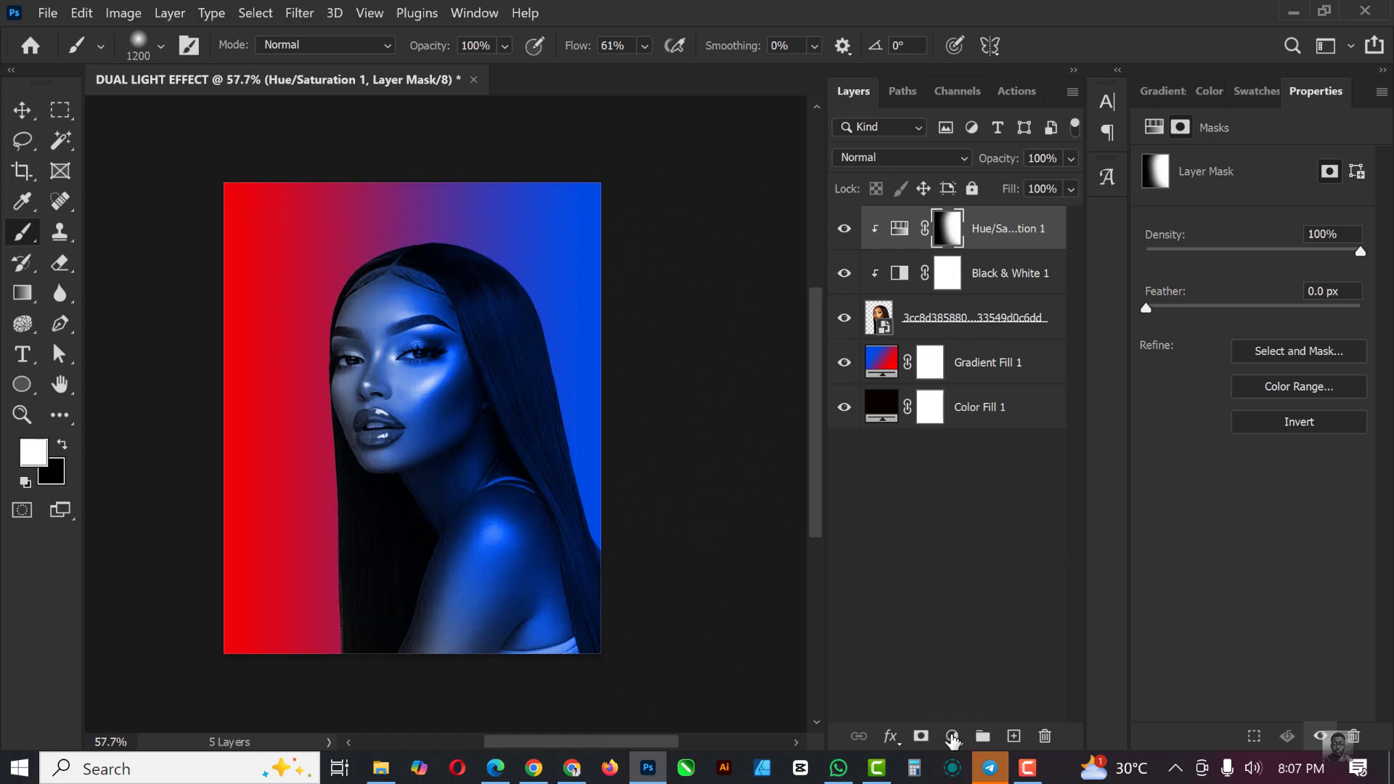
# - Add a second Hue/Saturation layer clipped to the portrait, colorized at Saturation 100
pyautogui.click(952, 736)
pyautogui.click(978, 529)
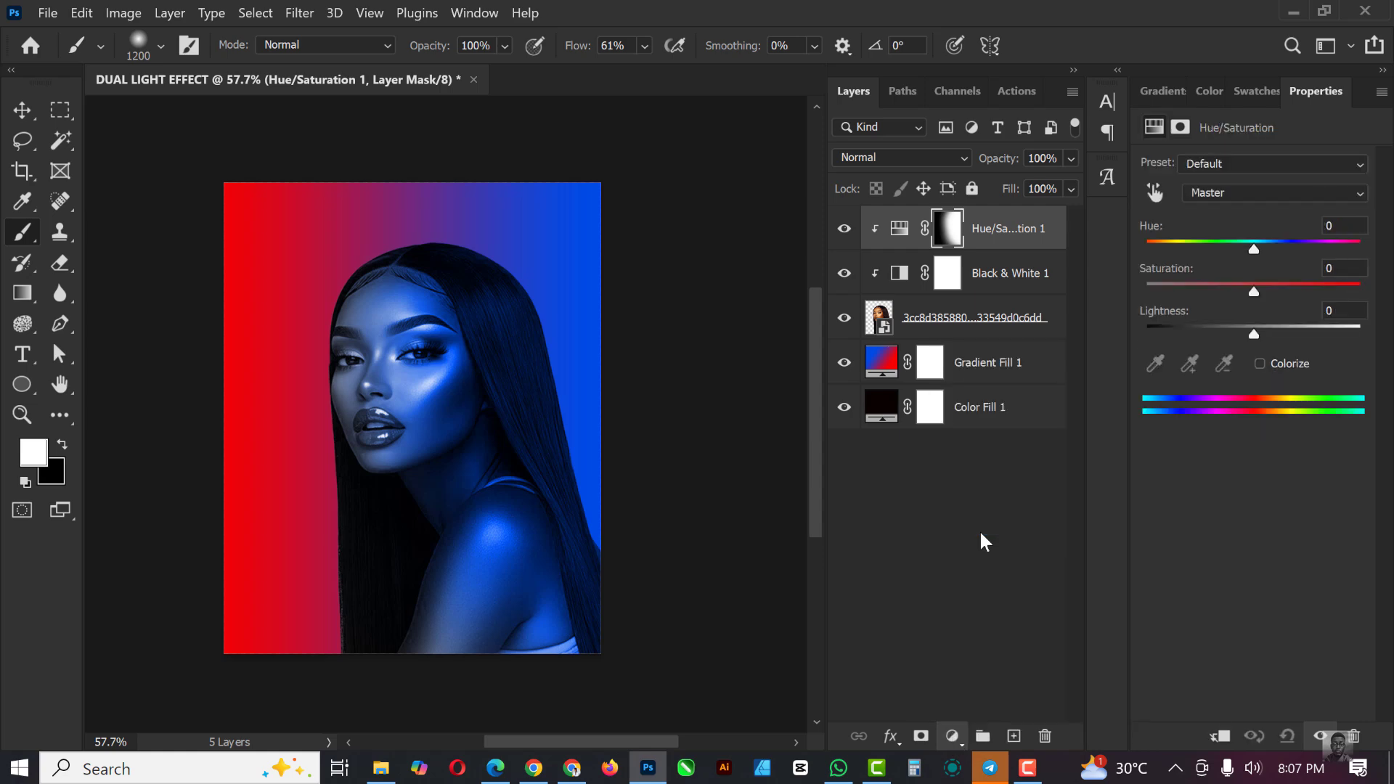
pyautogui.rightClick(1033, 254)
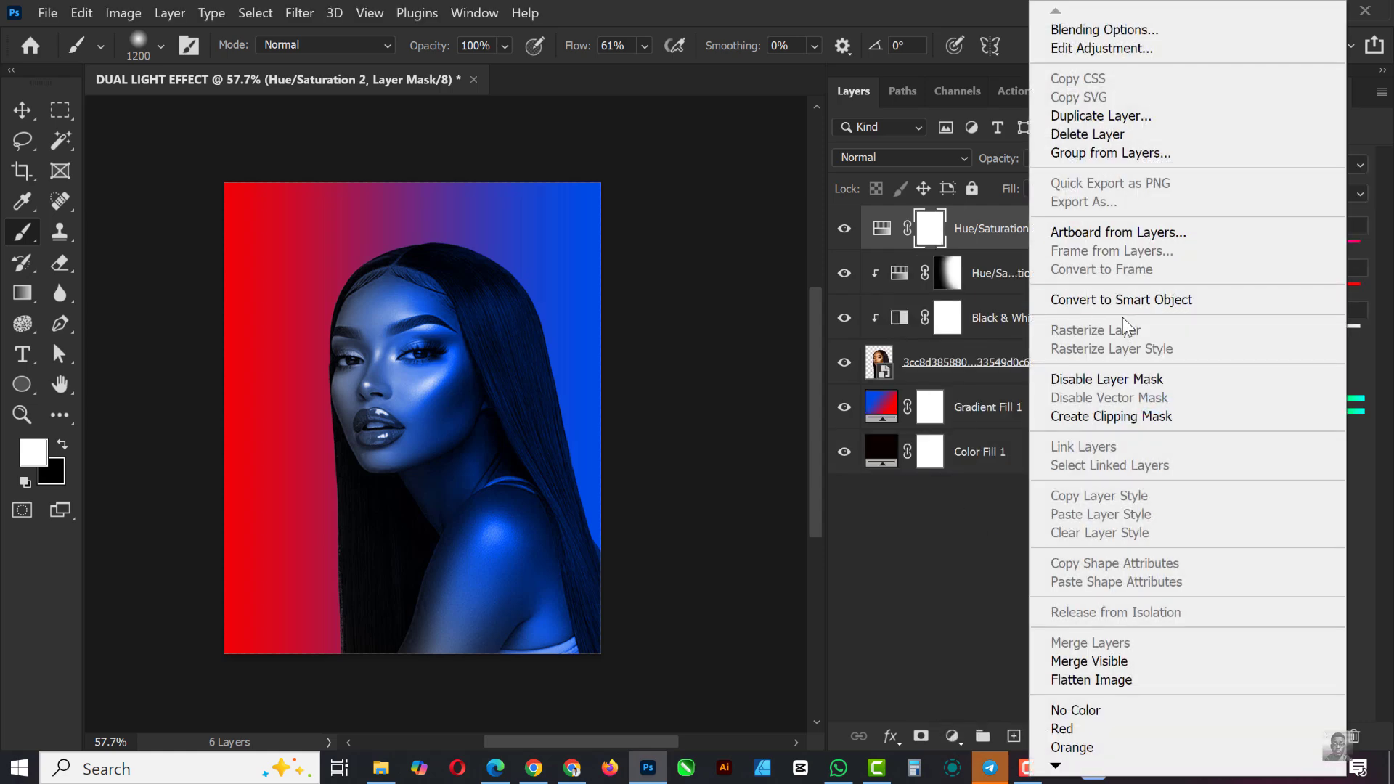
pyautogui.click(1120, 415)
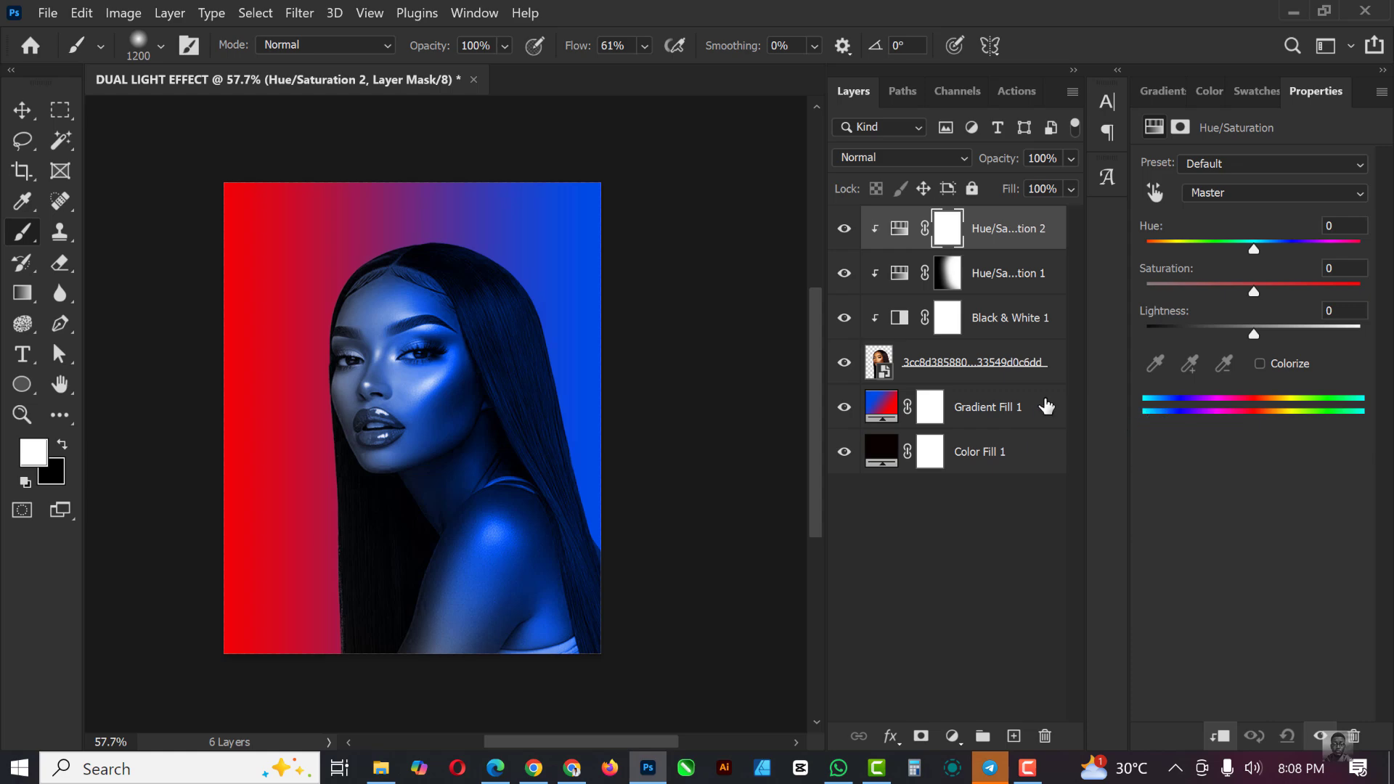
pyautogui.click(1260, 363)
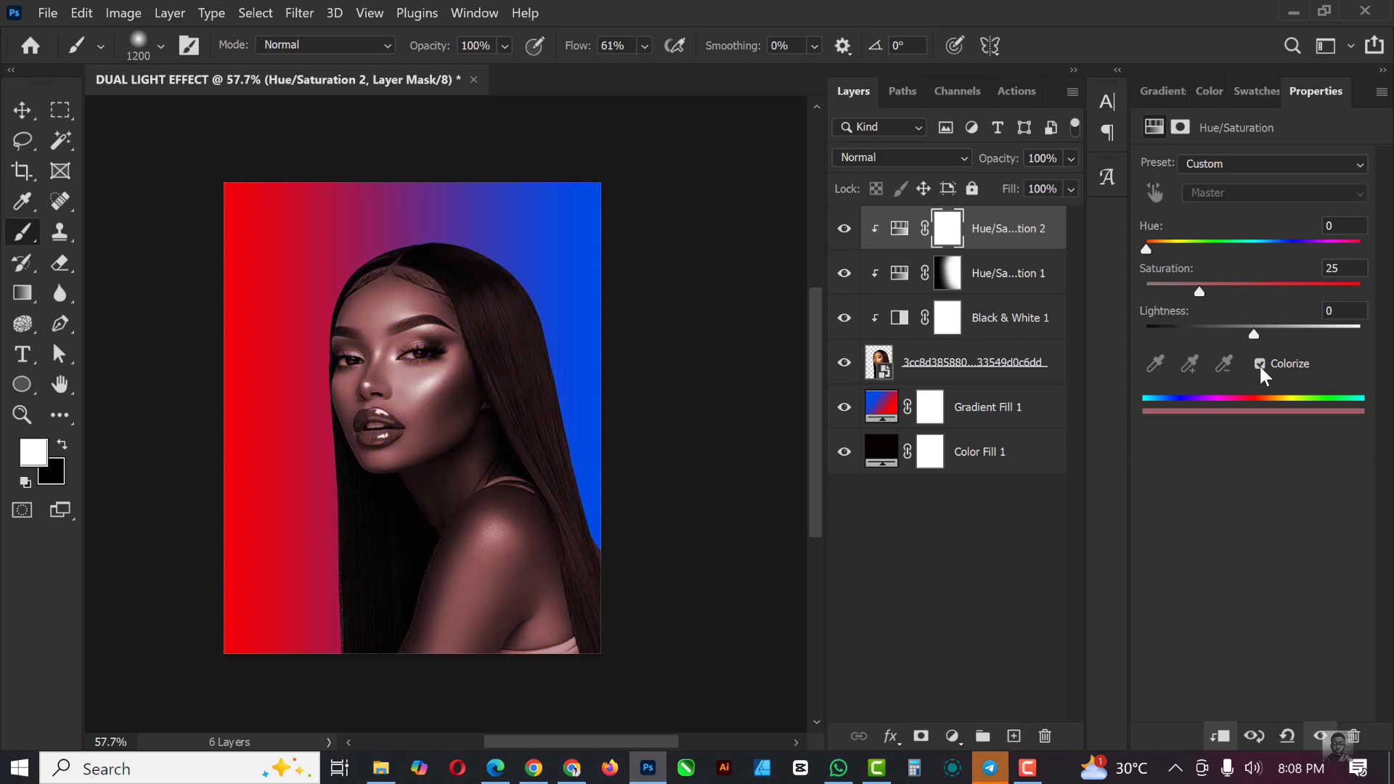
pyautogui.moveTo(1202, 289); pyautogui.dragTo(1379, 298)
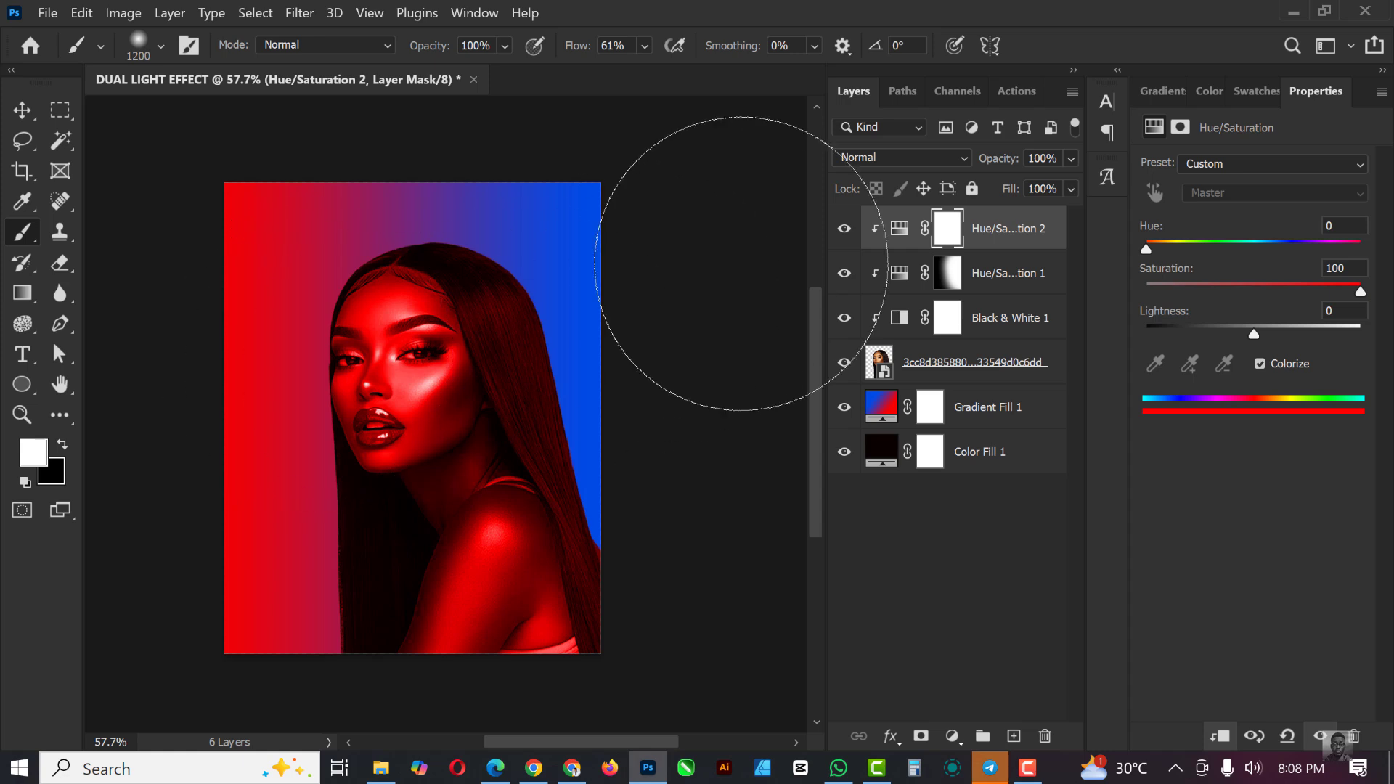
# - Invert Hue/Saturation 2's mask and paint red over the face's left side and forehead
pyautogui.click(943, 233)
pyautogui.hotkey('ctrl', 'i')
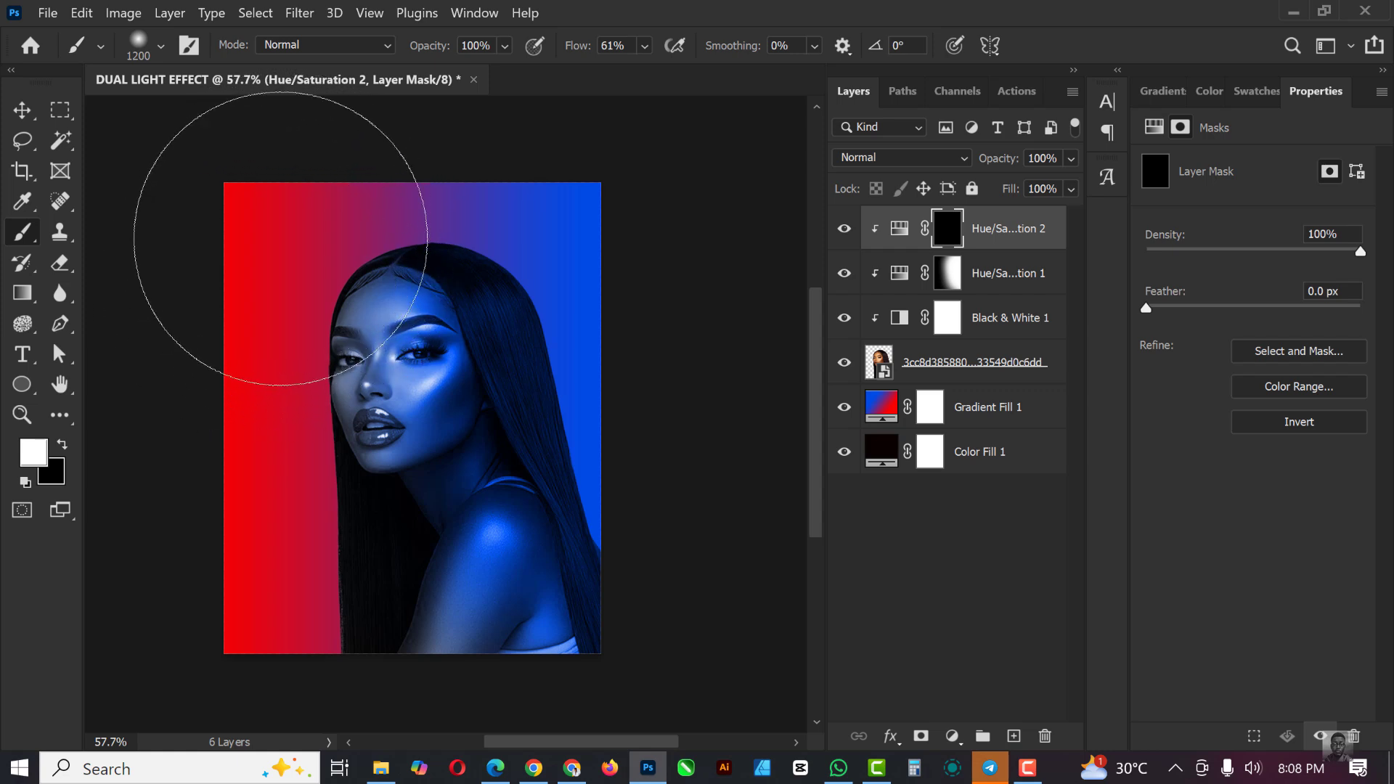
pyautogui.moveTo(280, 238)
pyautogui.mouseDown()
pyautogui.moveTo(296, 389)
pyautogui.moveTo(273, 498)
pyautogui.moveTo(274, 638)
pyautogui.mouseUp()
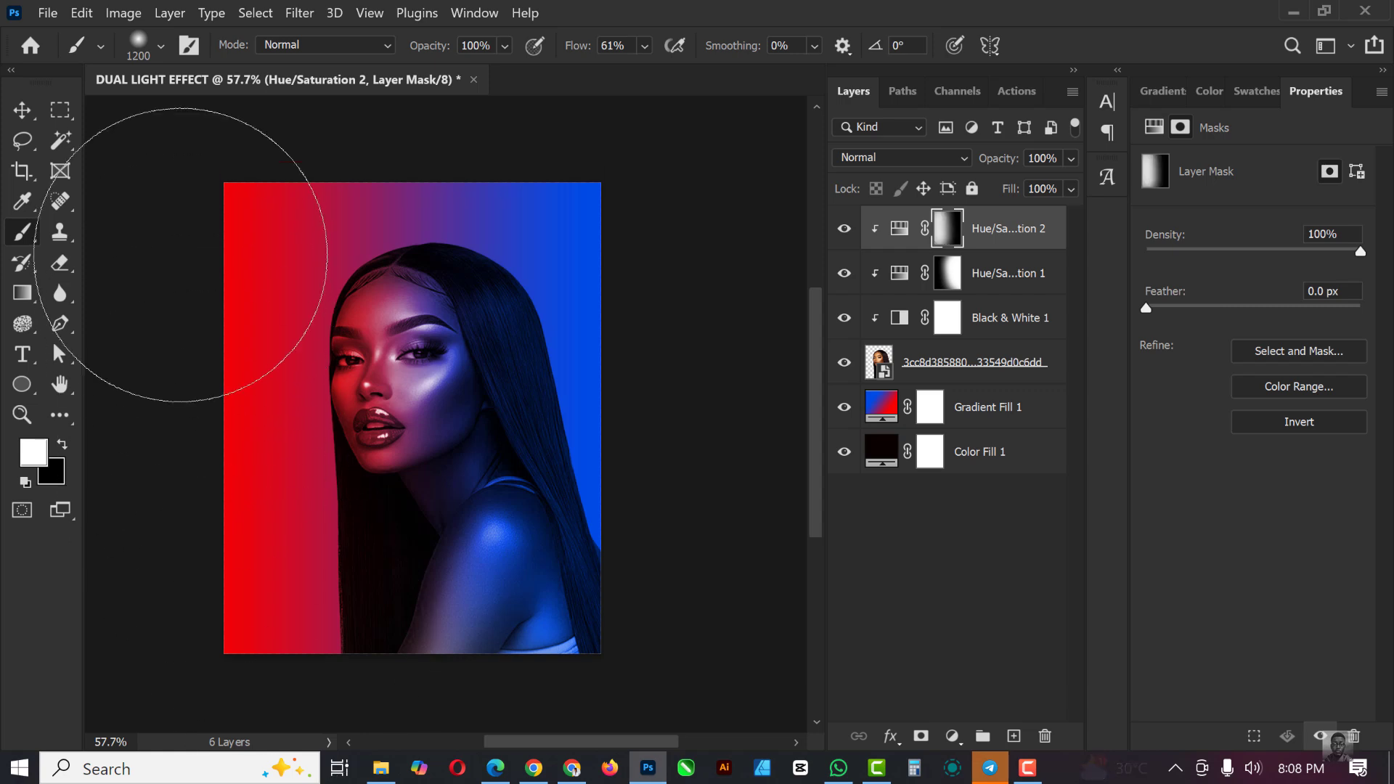
pyautogui.moveTo(211, 404); pyautogui.dragTo(302, 231)
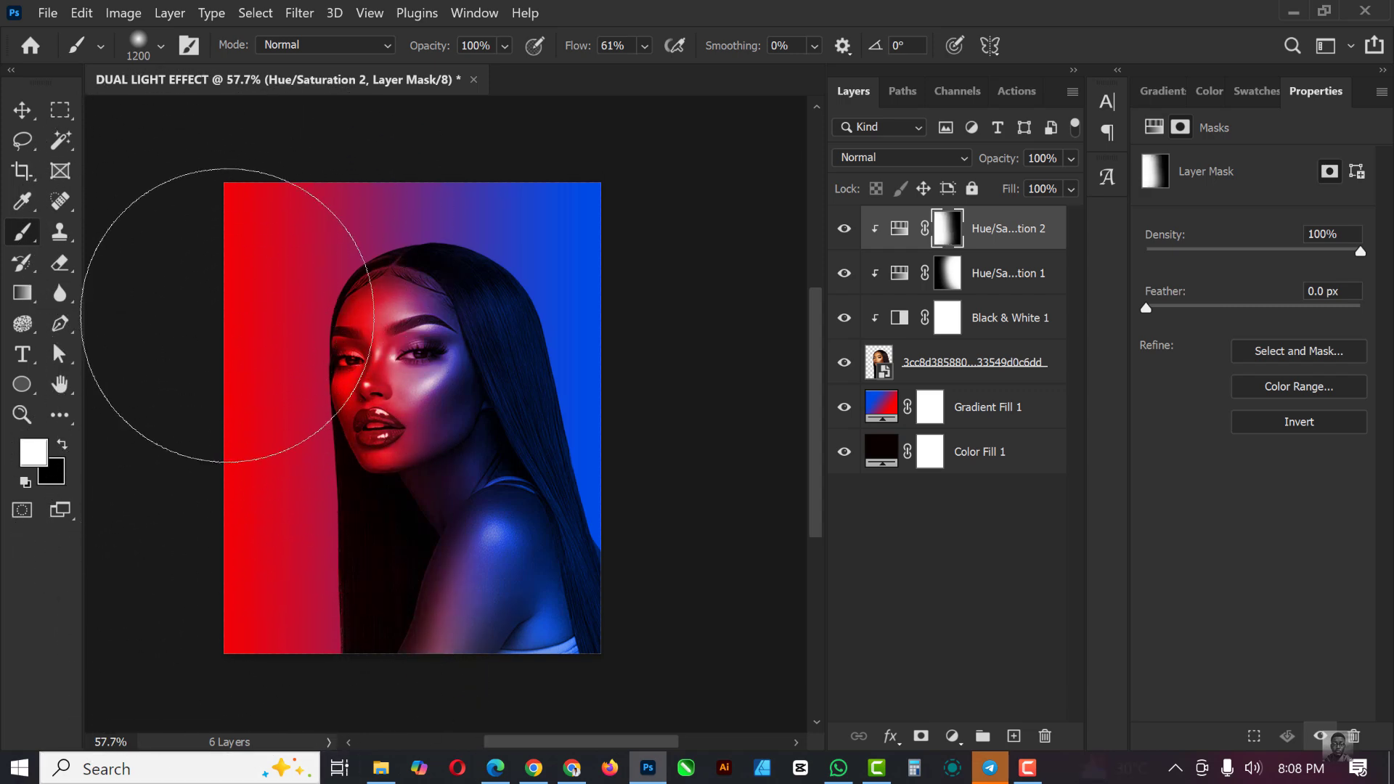
pyautogui.scroll(1, 229, 265)
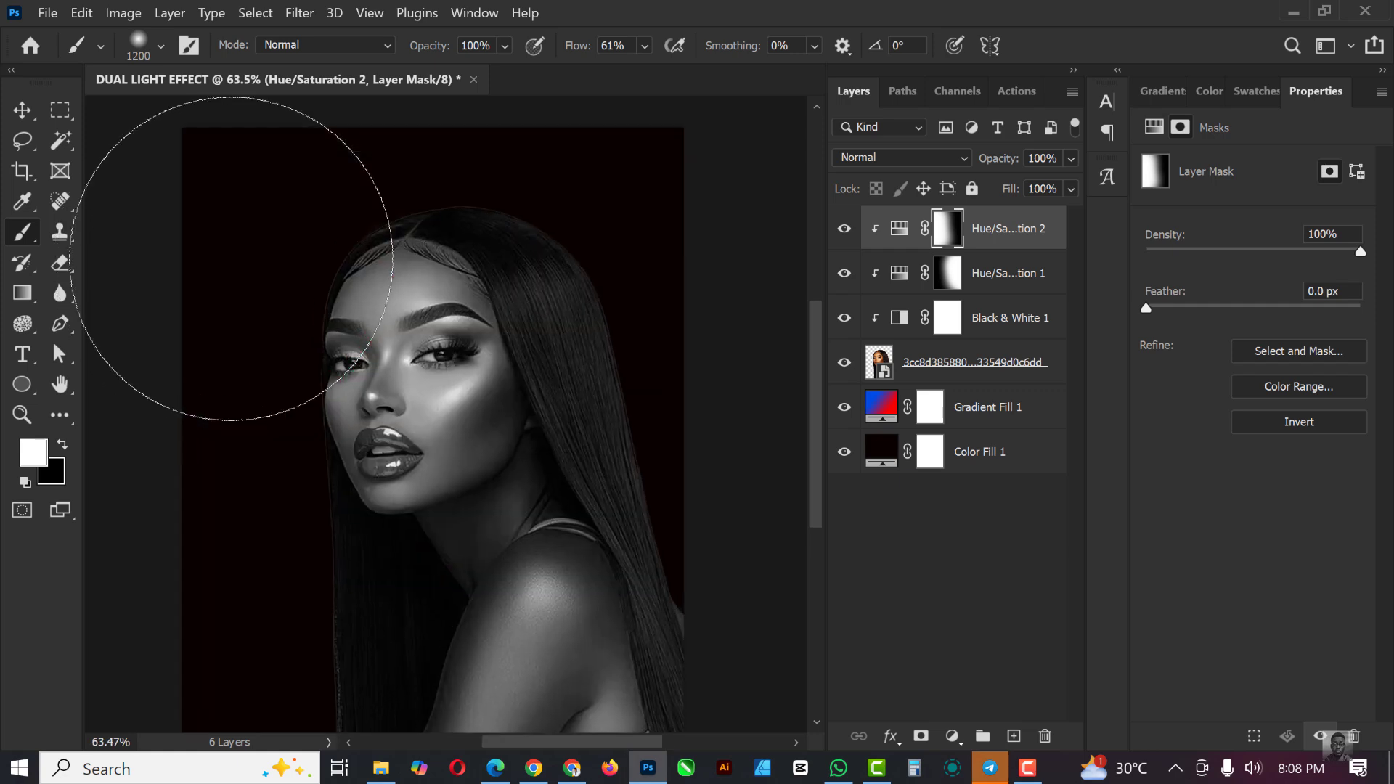
pyautogui.press('v')
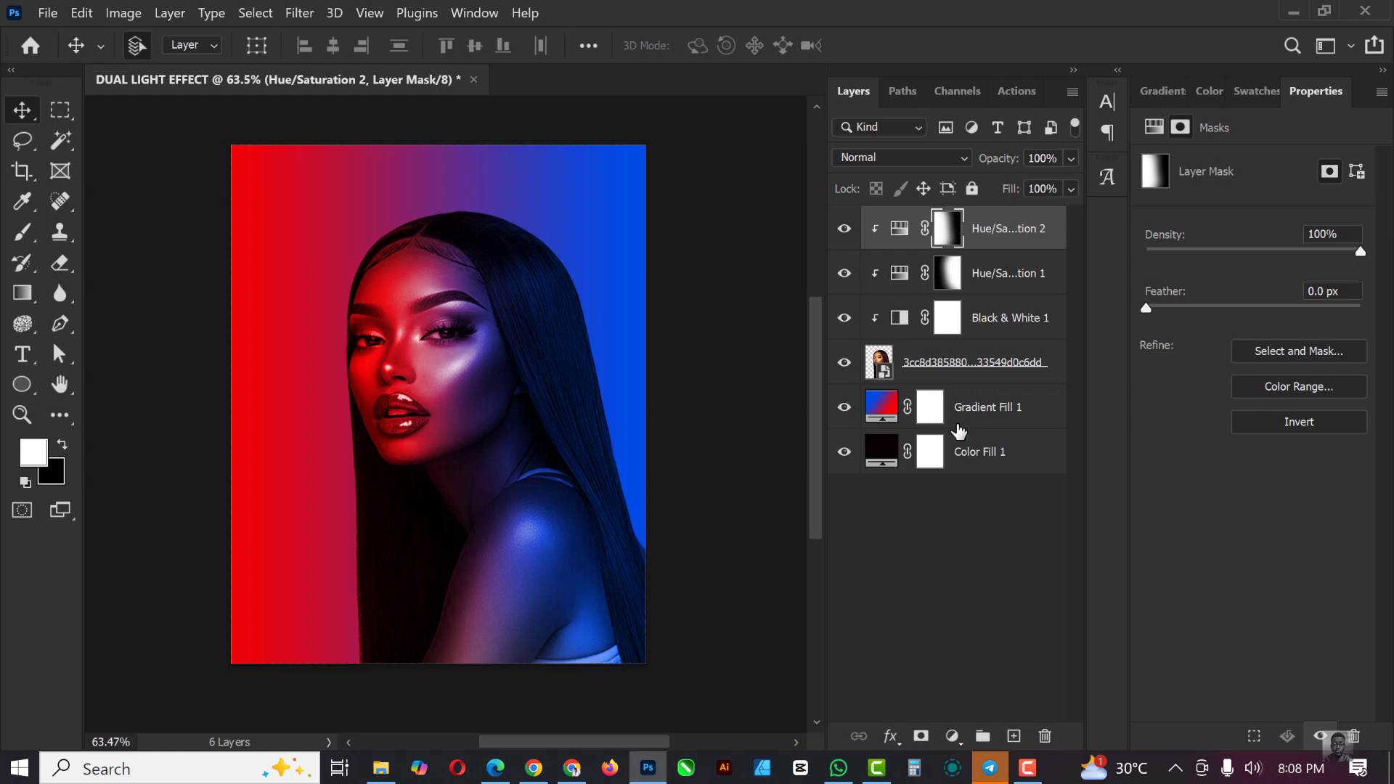
# - Add an Exposure adjustment layer above Gradient Fill 1 and lower its exposure to -5.79
pyautogui.click(987, 424)
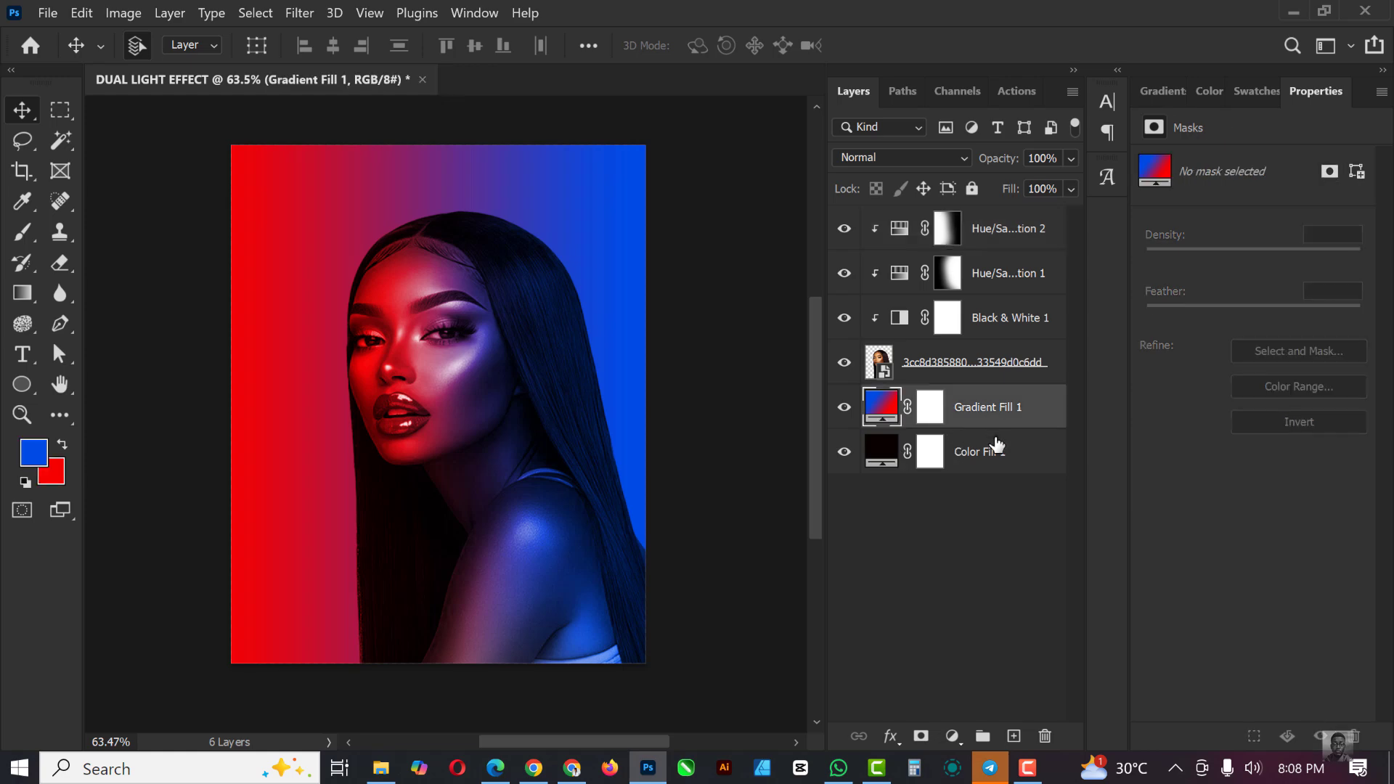
pyautogui.click(1071, 159)
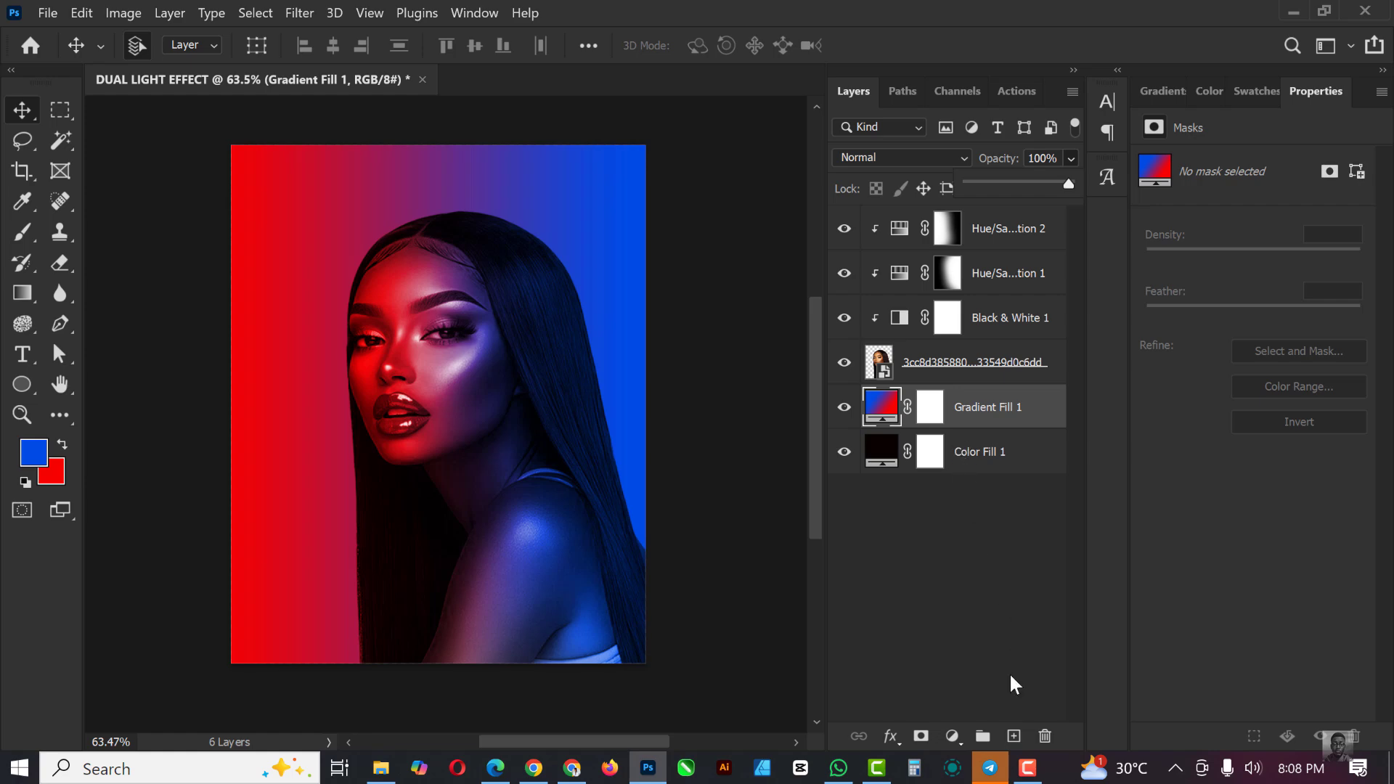
pyautogui.click(953, 736)
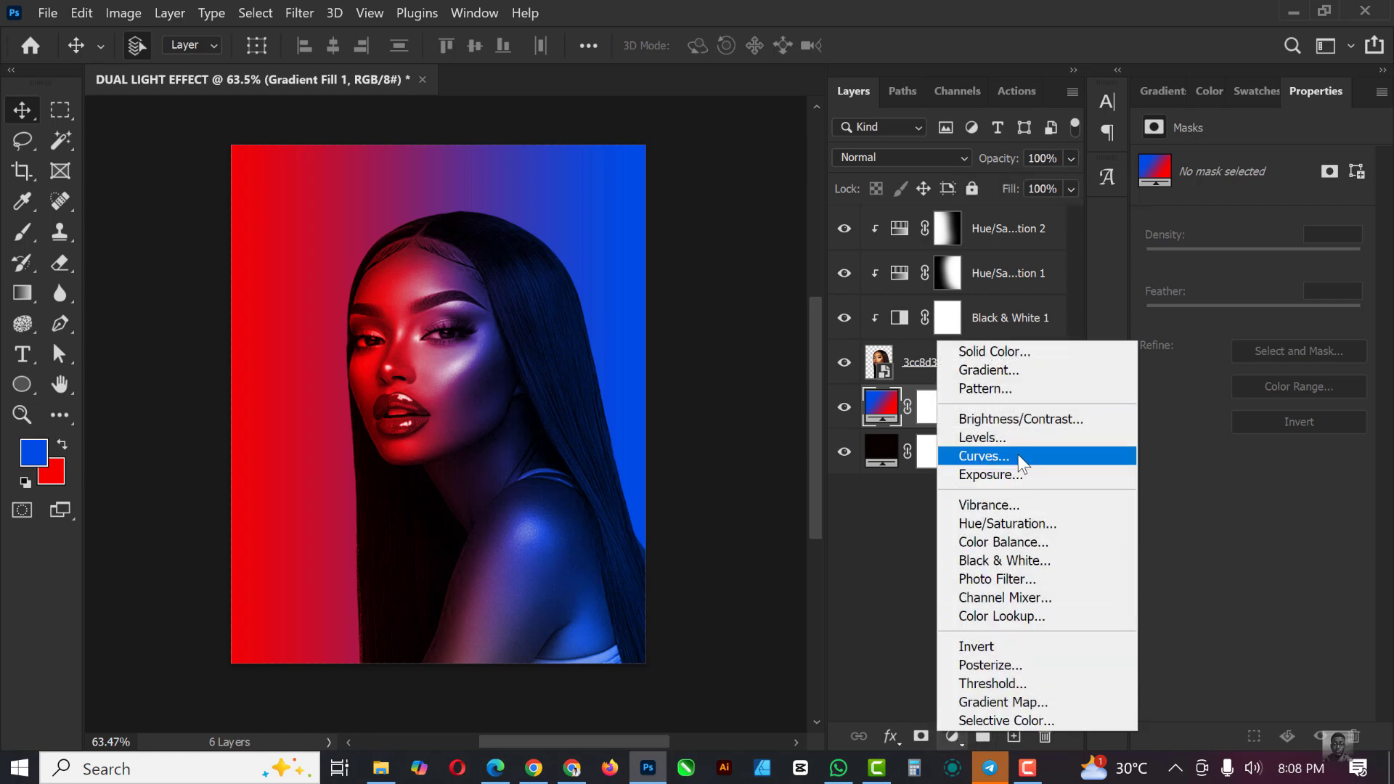
pyautogui.click(1008, 474)
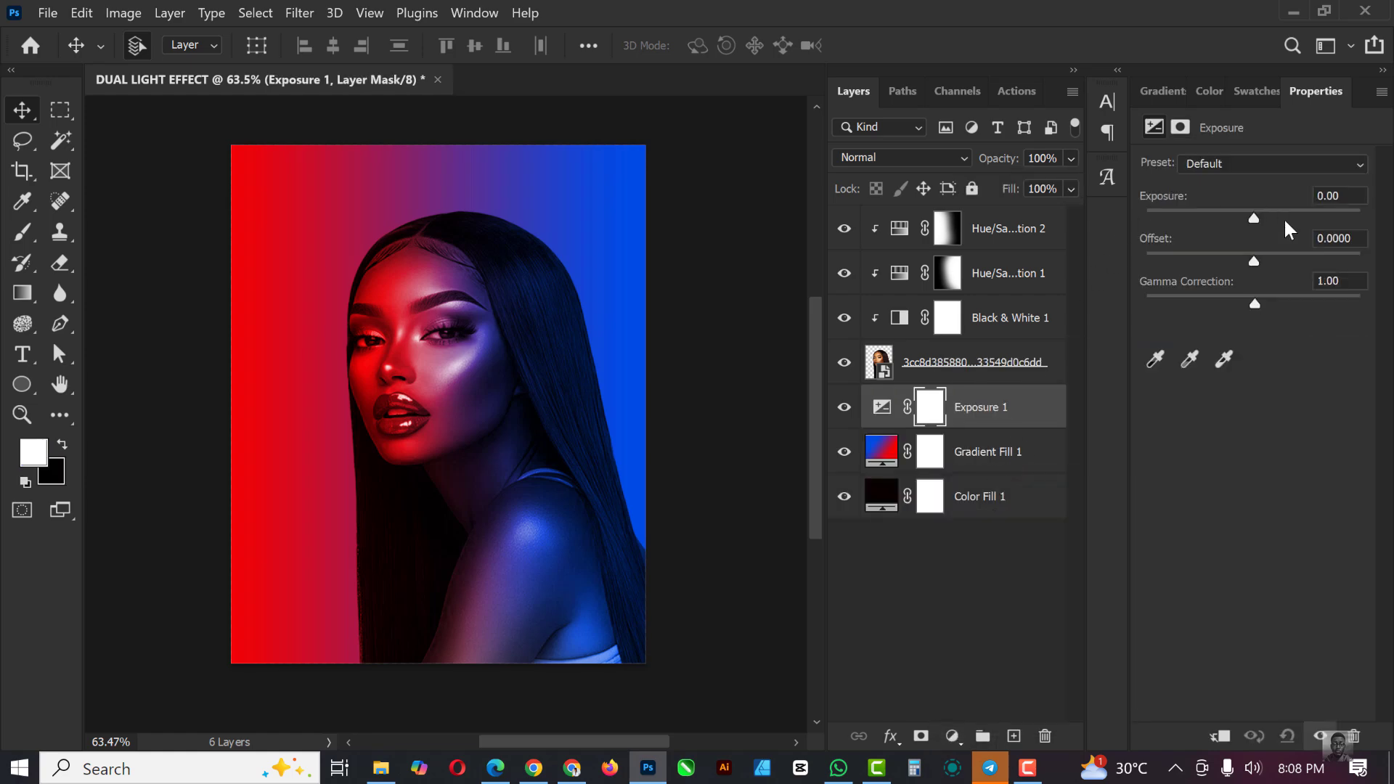
pyautogui.moveTo(1250, 217); pyautogui.dragTo(1183, 215)
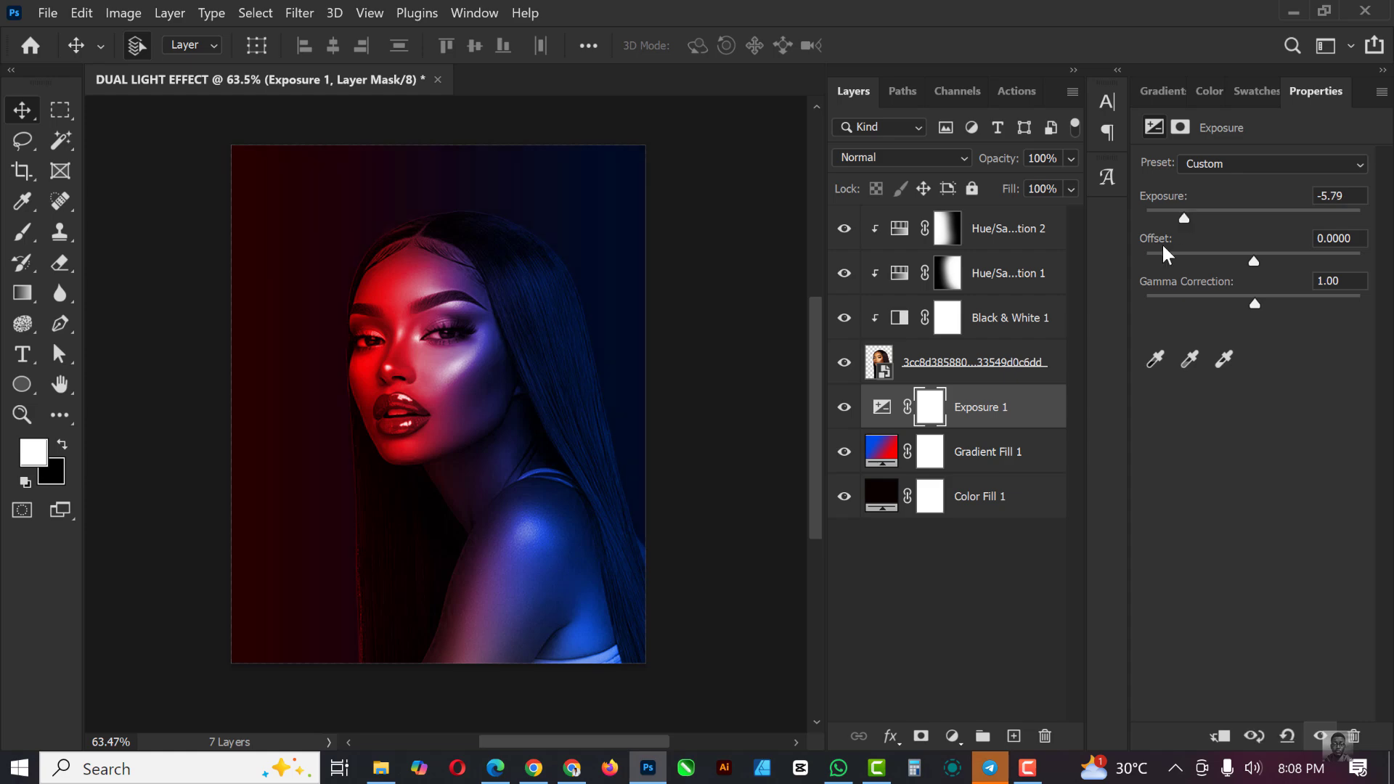
pyautogui.click(1001, 454)
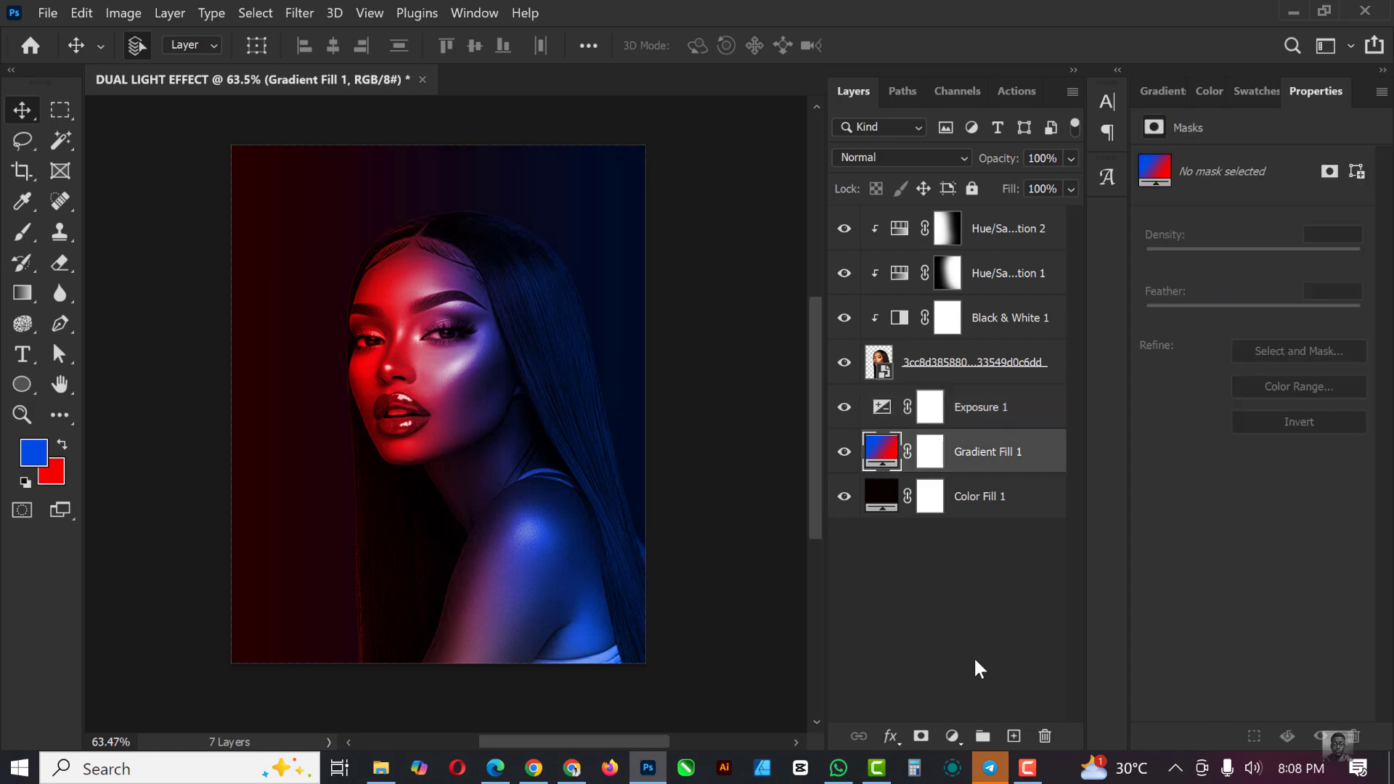
# - Paint a blue glow down the right side on a new empty layer
pyautogui.click(1011, 736)
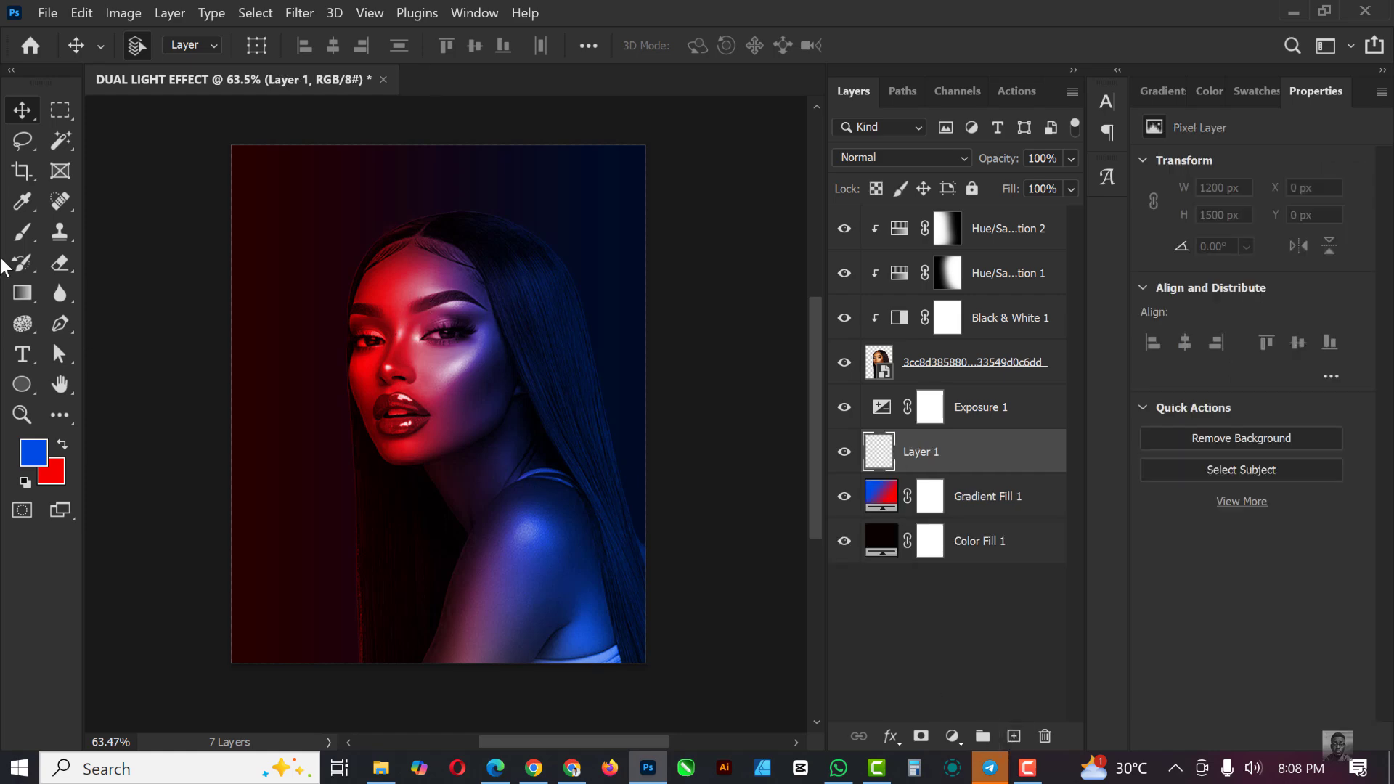
pyautogui.click(21, 232)
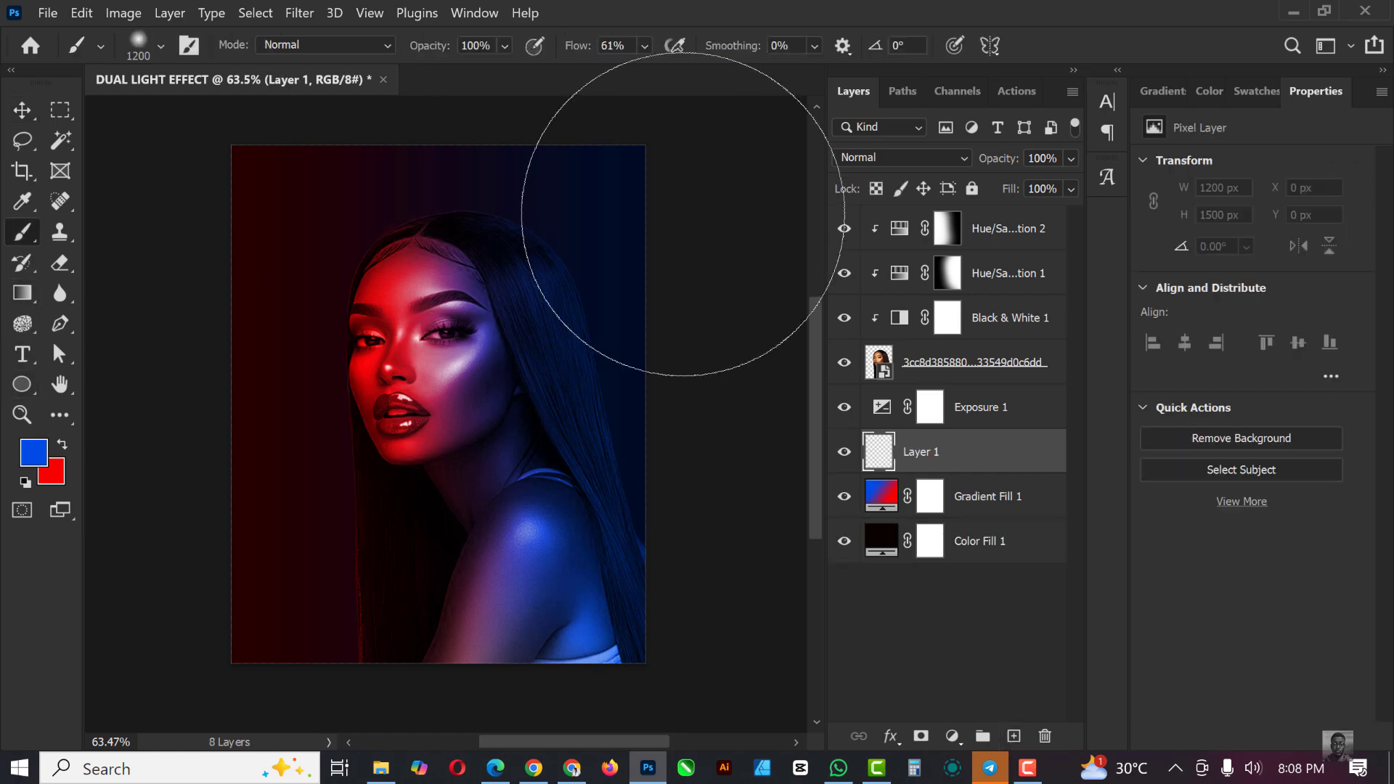
pyautogui.moveTo(658, 206)
pyautogui.mouseDown()
pyautogui.moveTo(667, 527)
pyautogui.moveTo(702, 664)
pyautogui.mouseUp()
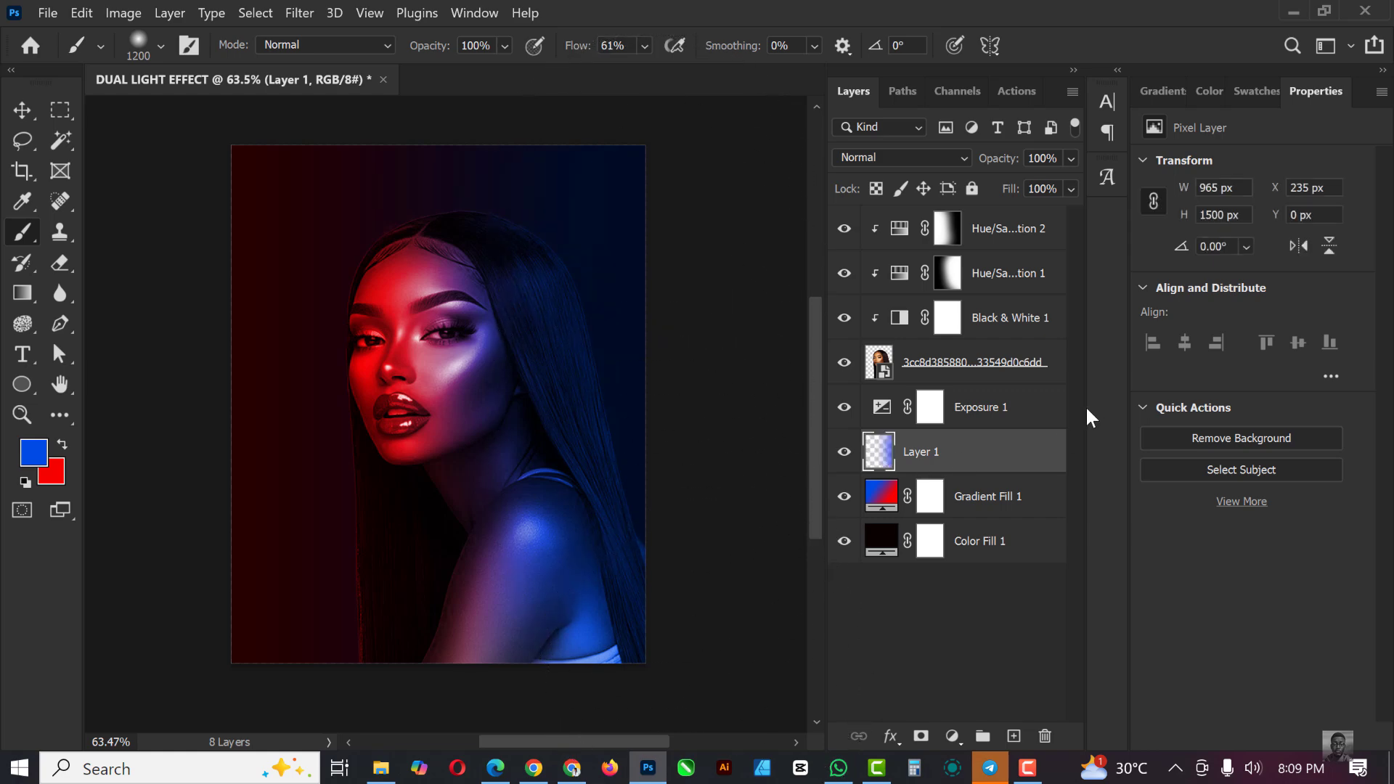
# - Move Layer 1 above Exposure 1 and set its opacity to 78%
pyautogui.moveTo(1039, 461); pyautogui.dragTo(1033, 388)
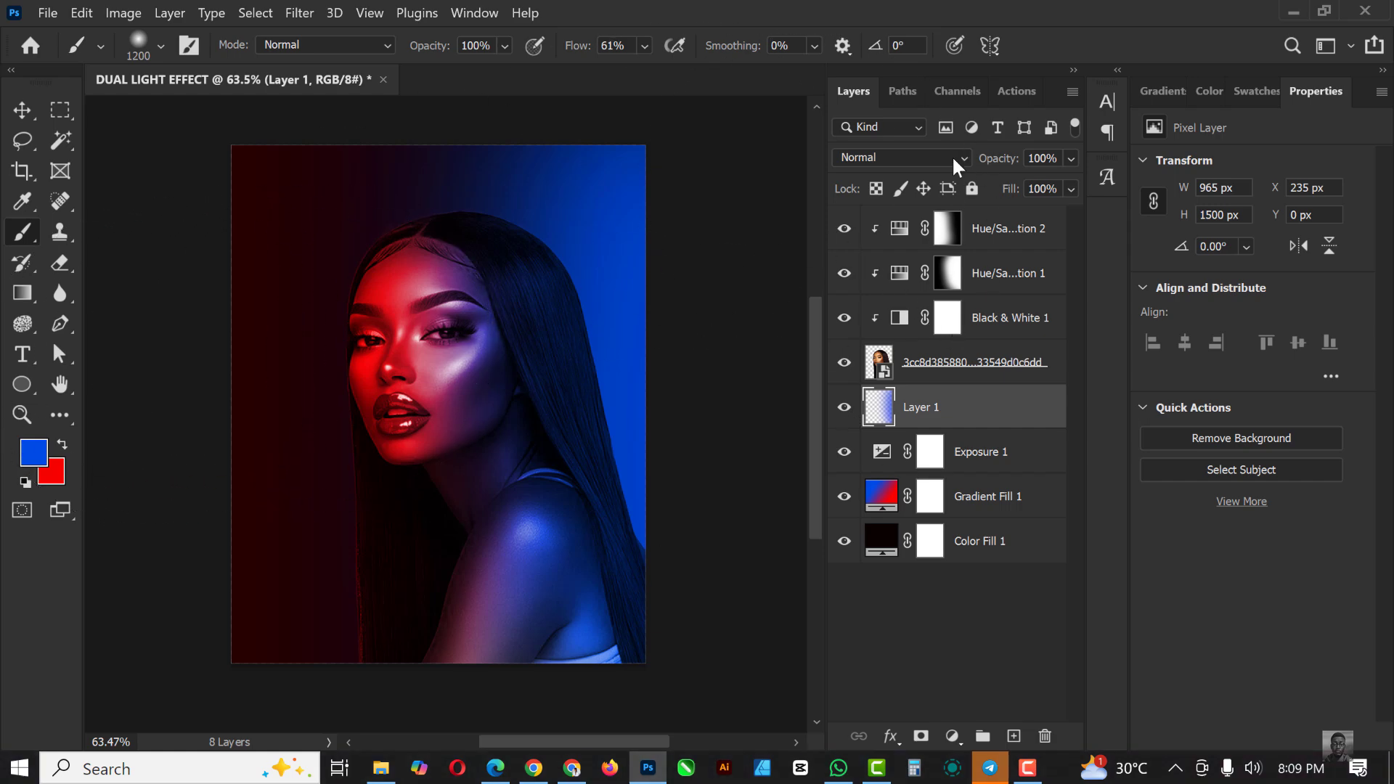
pyautogui.click(1070, 158)
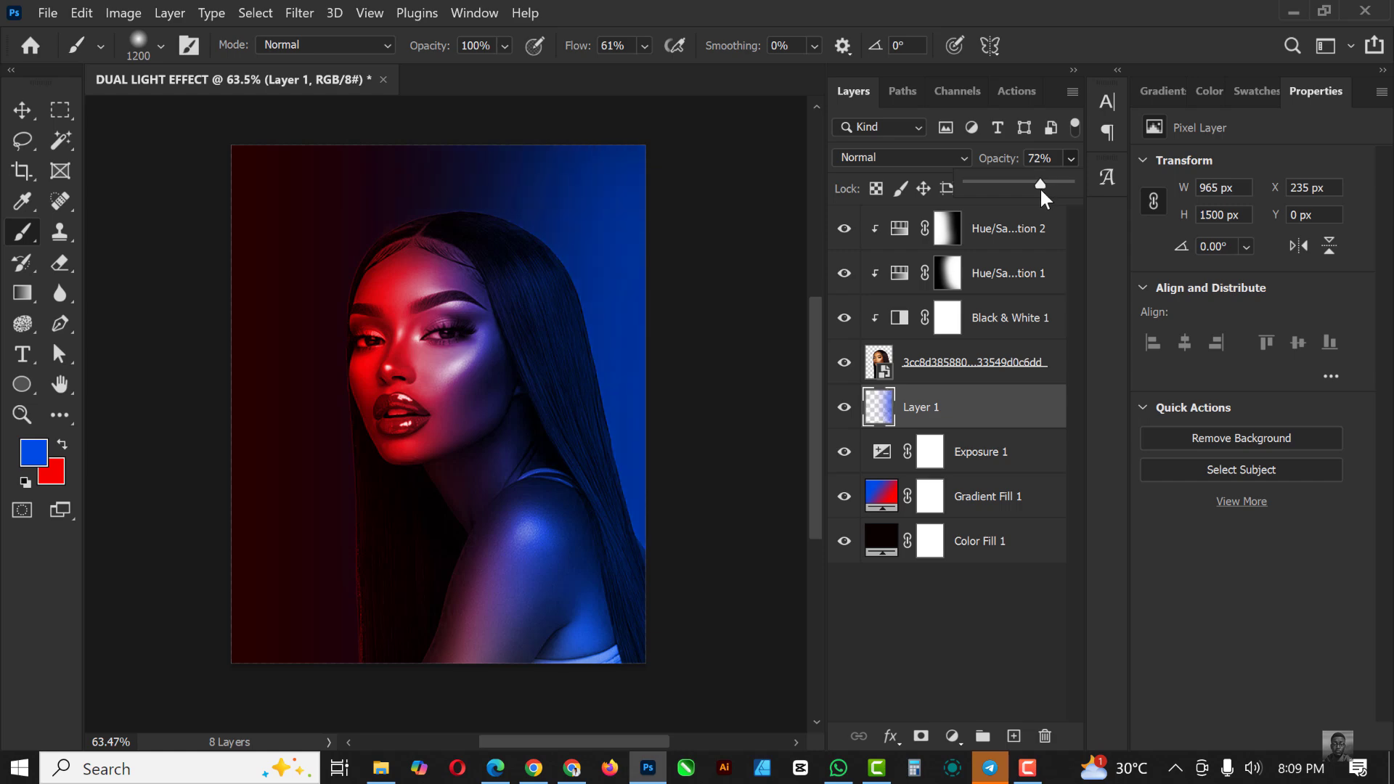
pyautogui.moveTo(1047, 185); pyautogui.dragTo(1048, 186)
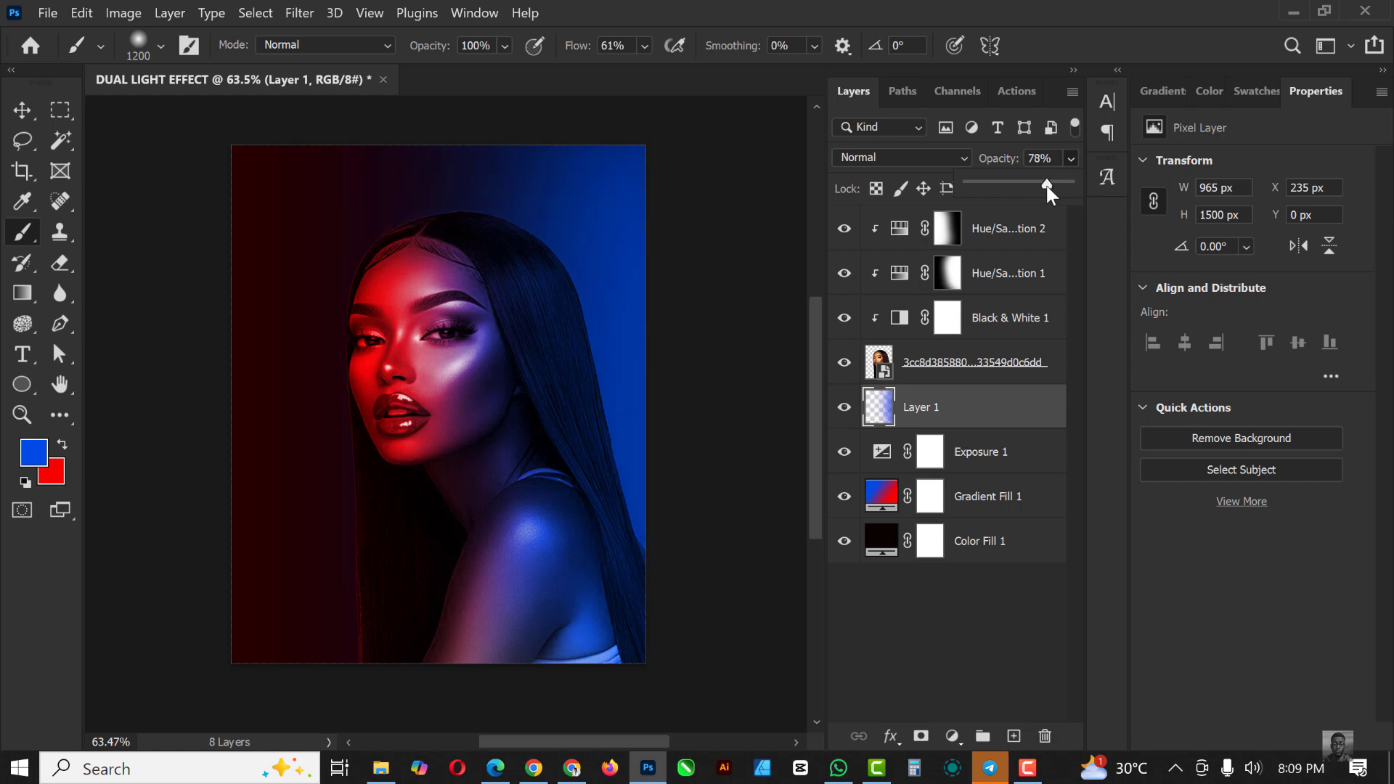
pyautogui.click(881, 452)
# - Raise Exposure 1 to -3.69 and bring up Gradient Fill 1's settings
pyautogui.moveTo(1186, 218); pyautogui.dragTo(1195, 217)
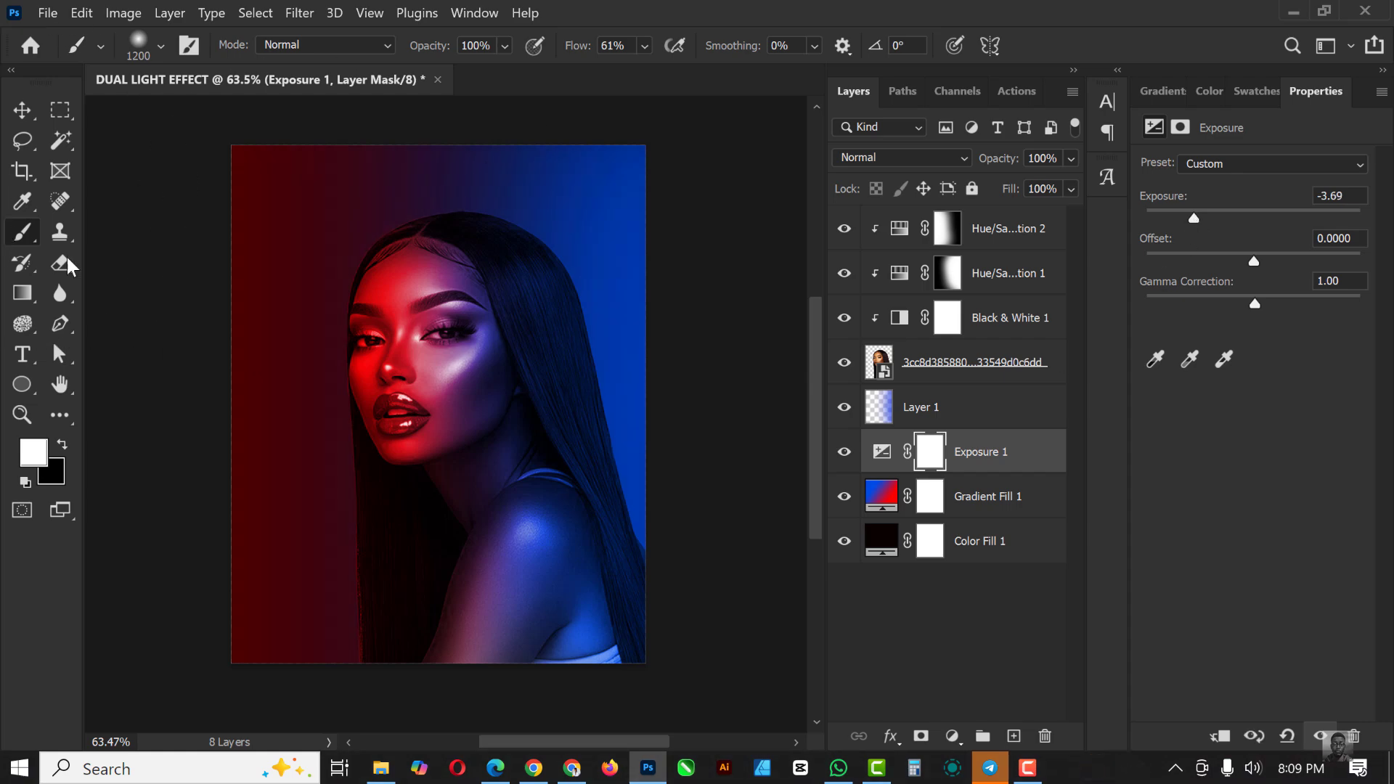
pyautogui.click(897, 494)
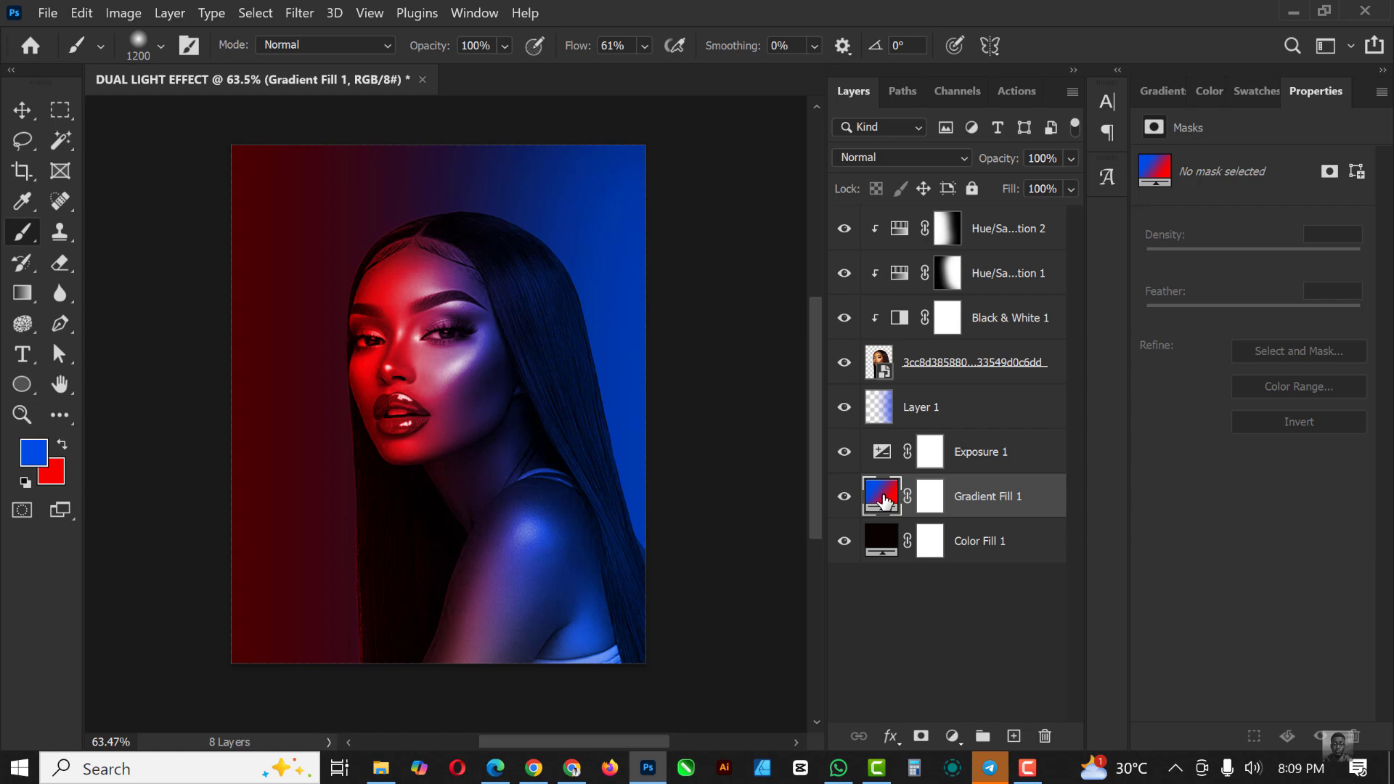
pyautogui.doubleClick(882, 494)
# - Change the gradient's red stop to e90707 and confirm all the gradient dialogs
pyautogui.click(844, 239)
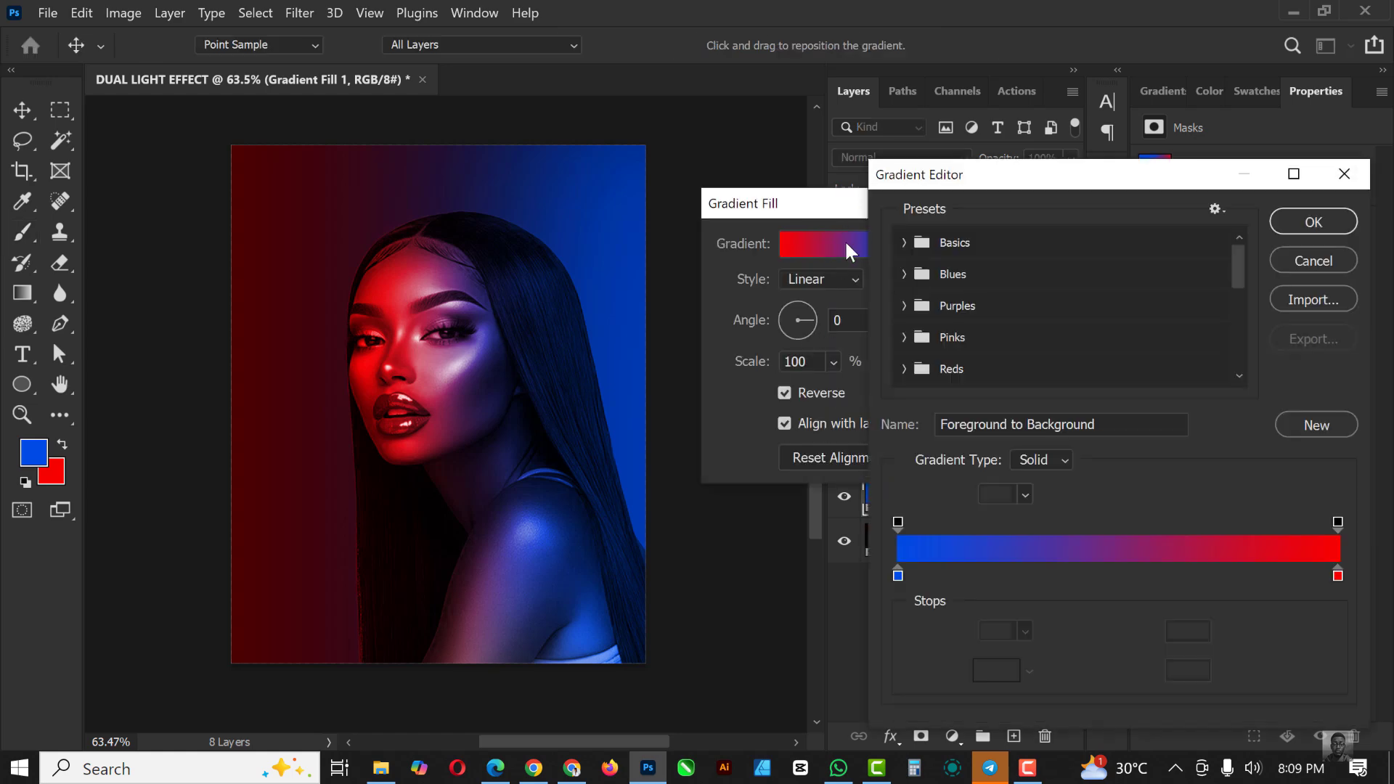
pyautogui.click(1337, 575)
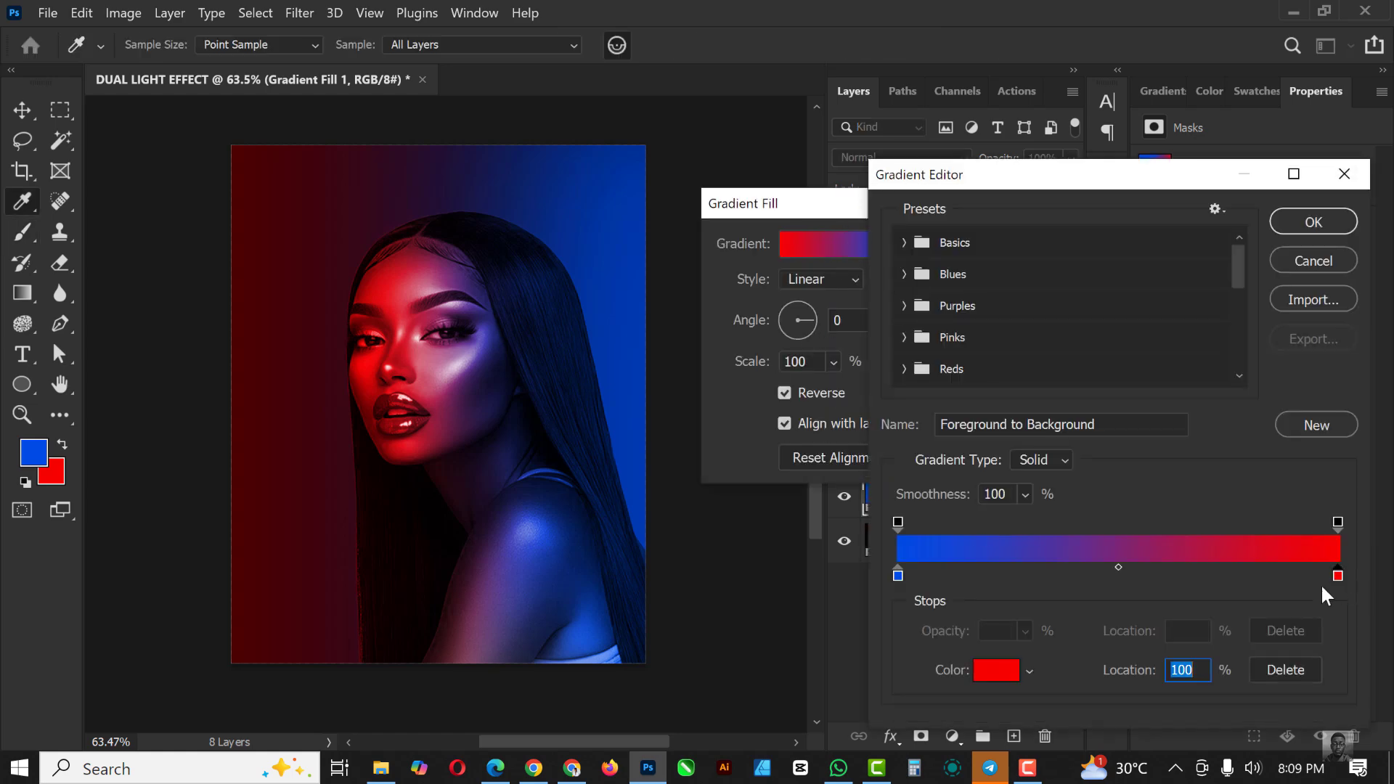
pyautogui.click(996, 670)
pyautogui.moveTo(1081, 420)
pyautogui.mouseDown()
pyautogui.moveTo(1061, 275)
pyautogui.moveTo(1061, 438)
pyautogui.moveTo(1074, 436)
pyautogui.moveTo(1048, 232)
pyautogui.moveTo(1061, 210)
pyautogui.mouseUp()
pyautogui.click(1048, 236)
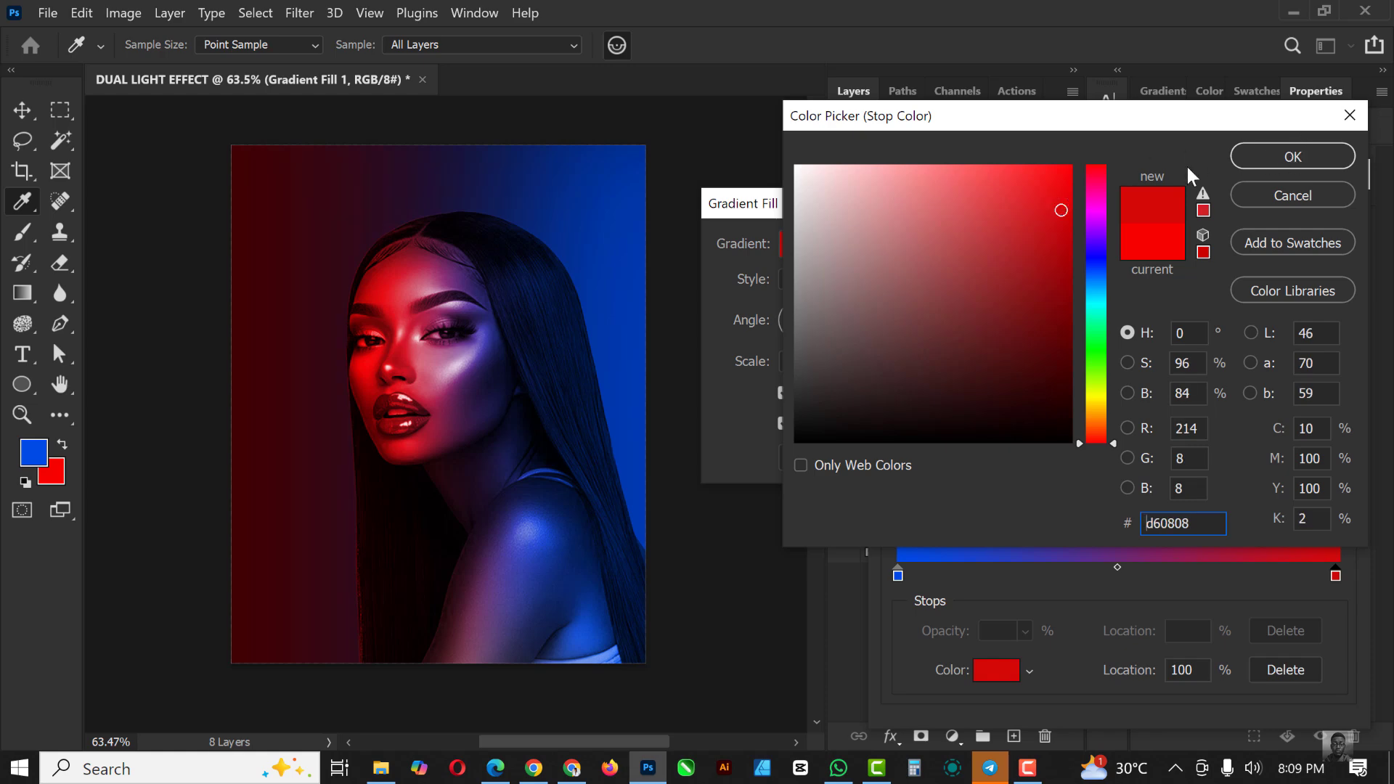
pyautogui.click(1063, 188)
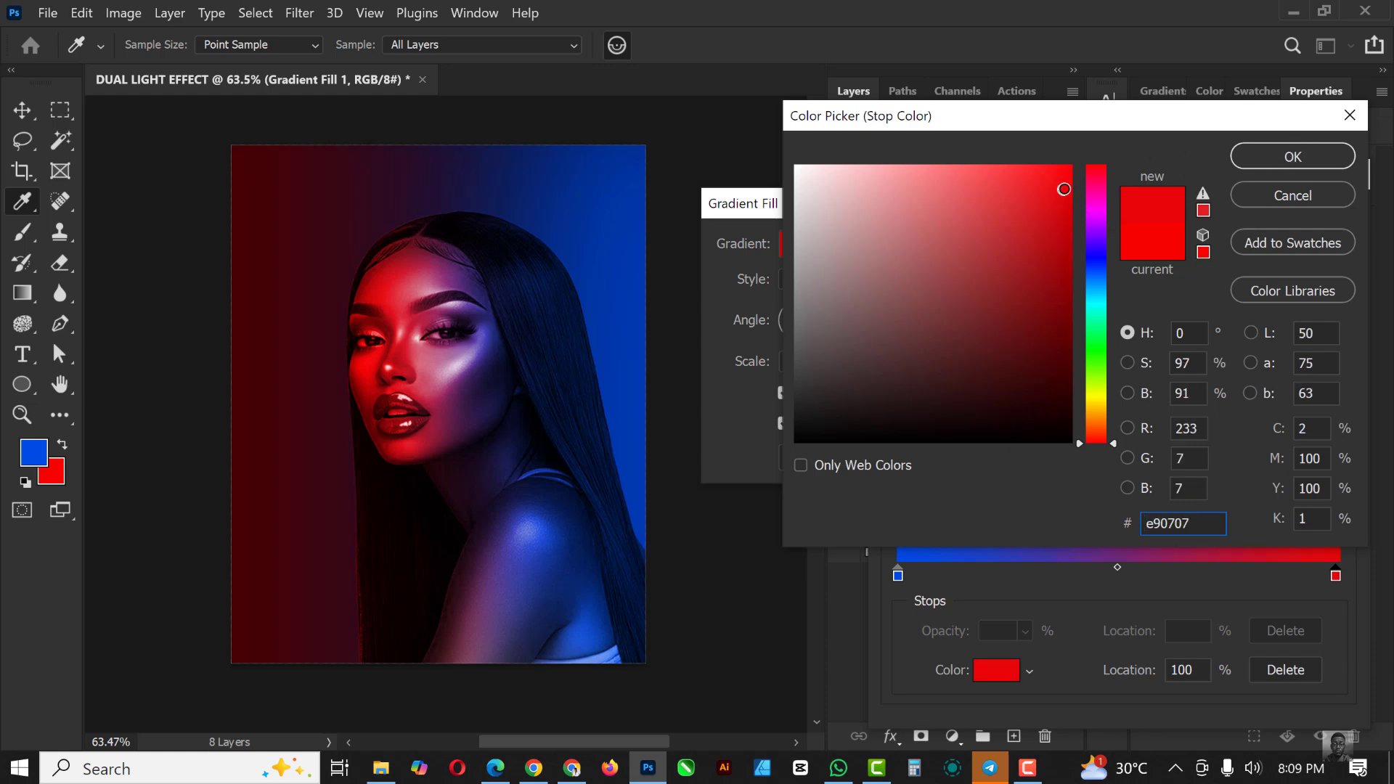
pyautogui.click(1278, 159)
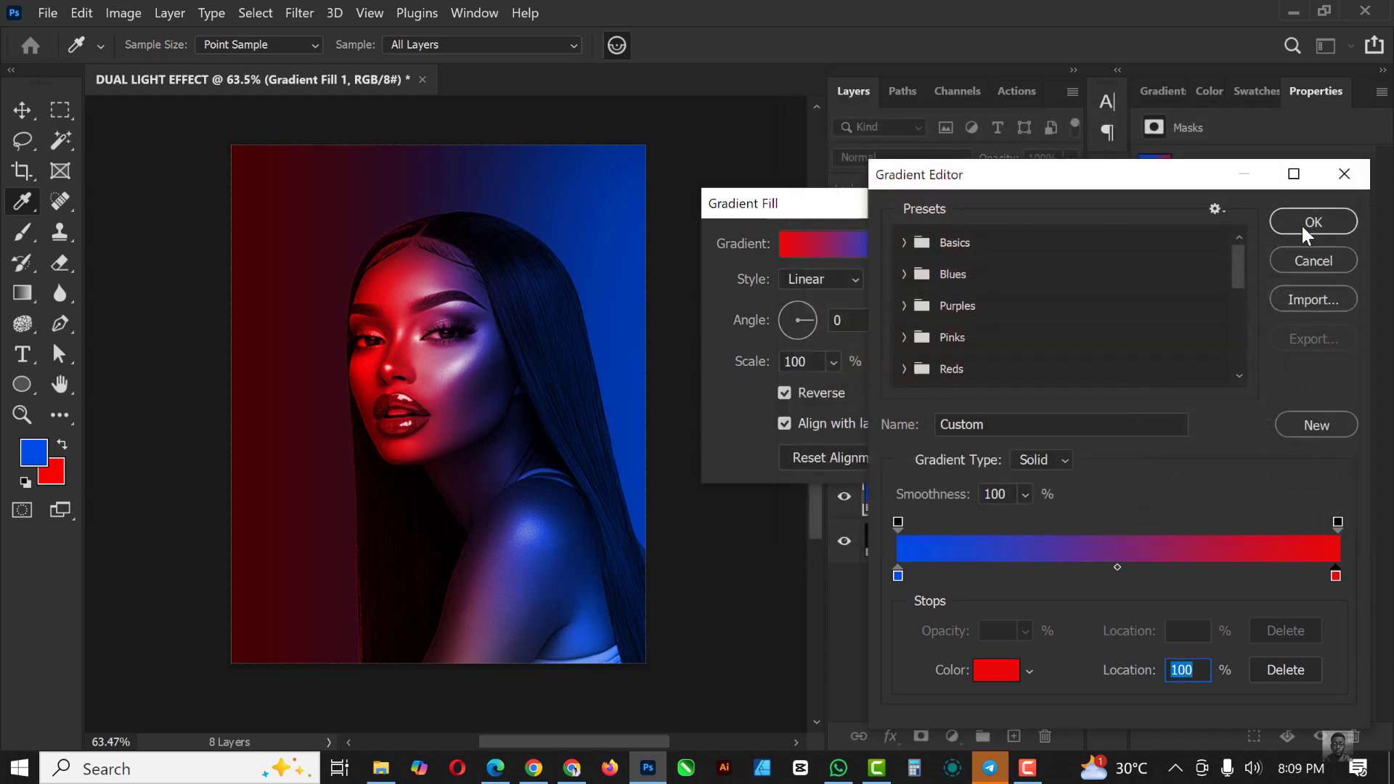
pyautogui.click(1307, 225)
pyautogui.click(1008, 244)
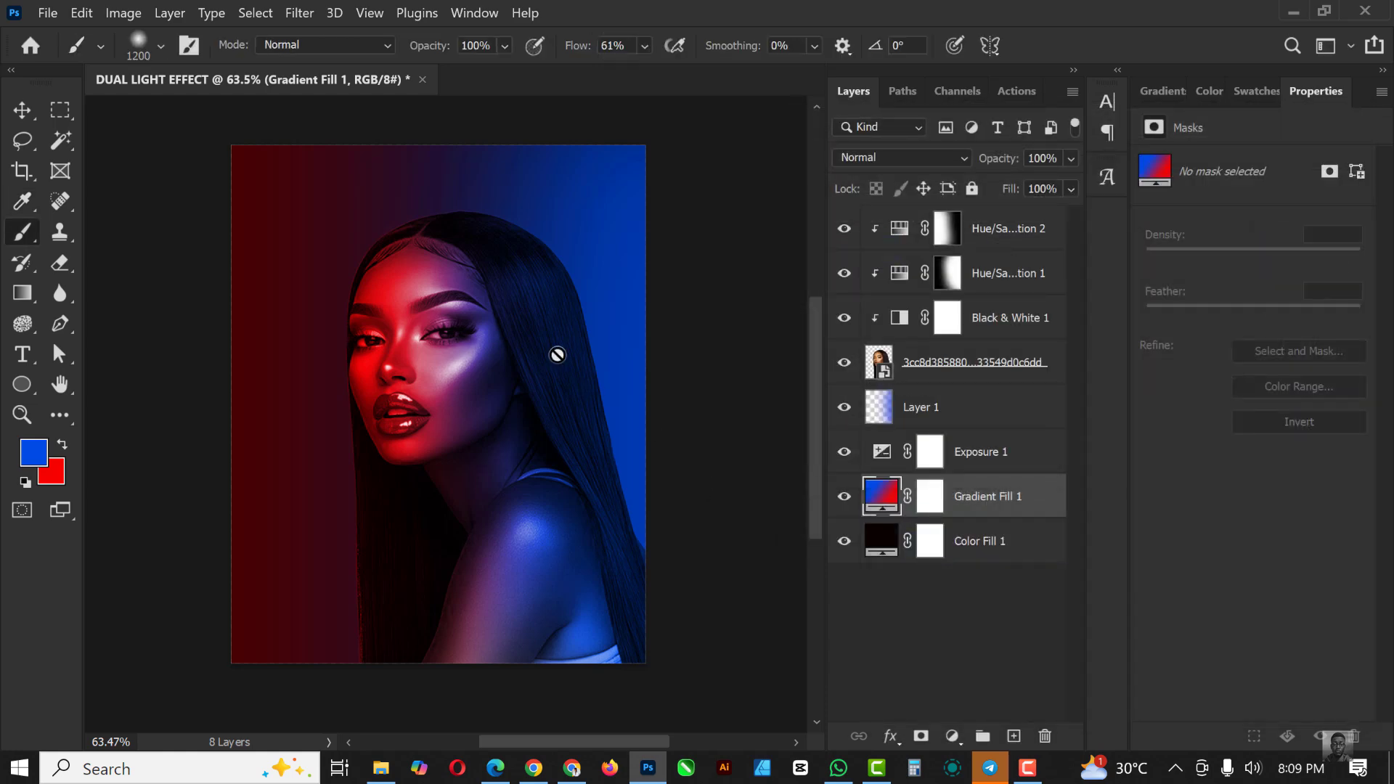
pyautogui.scroll(-1, 555, 355)
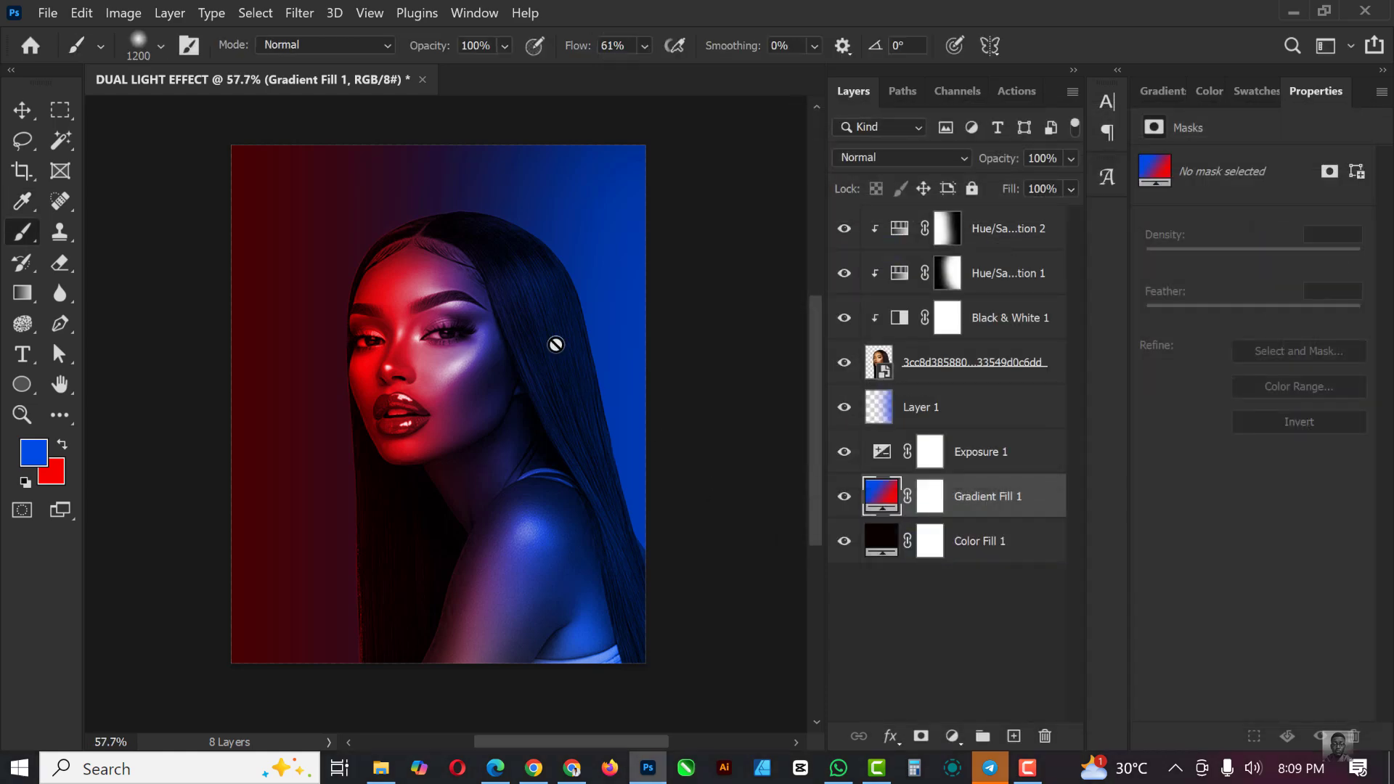
pyautogui.click(23, 110)
pyautogui.scroll(2, 408, 338)
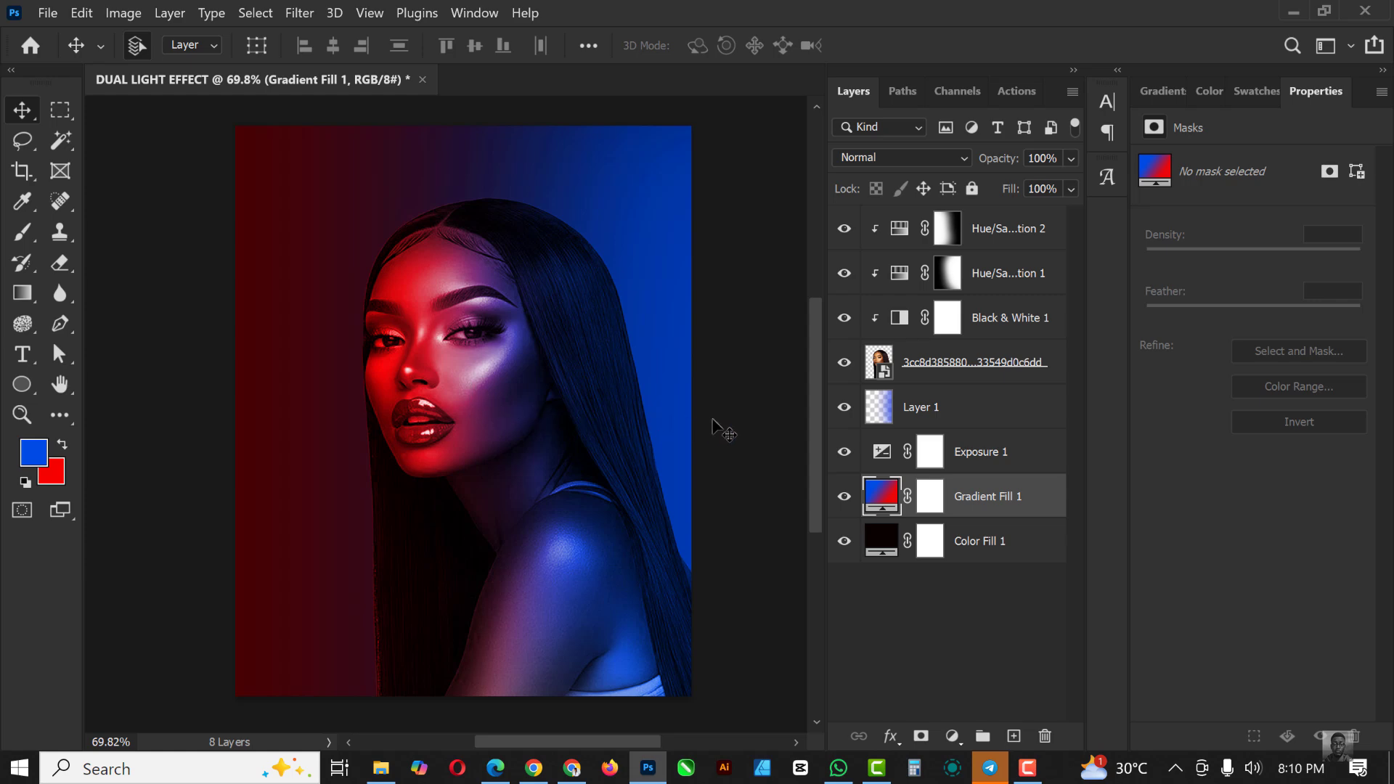
# - Mask the portrait smart object to the woman's outline
pyautogui.scroll(5, 424, 555)
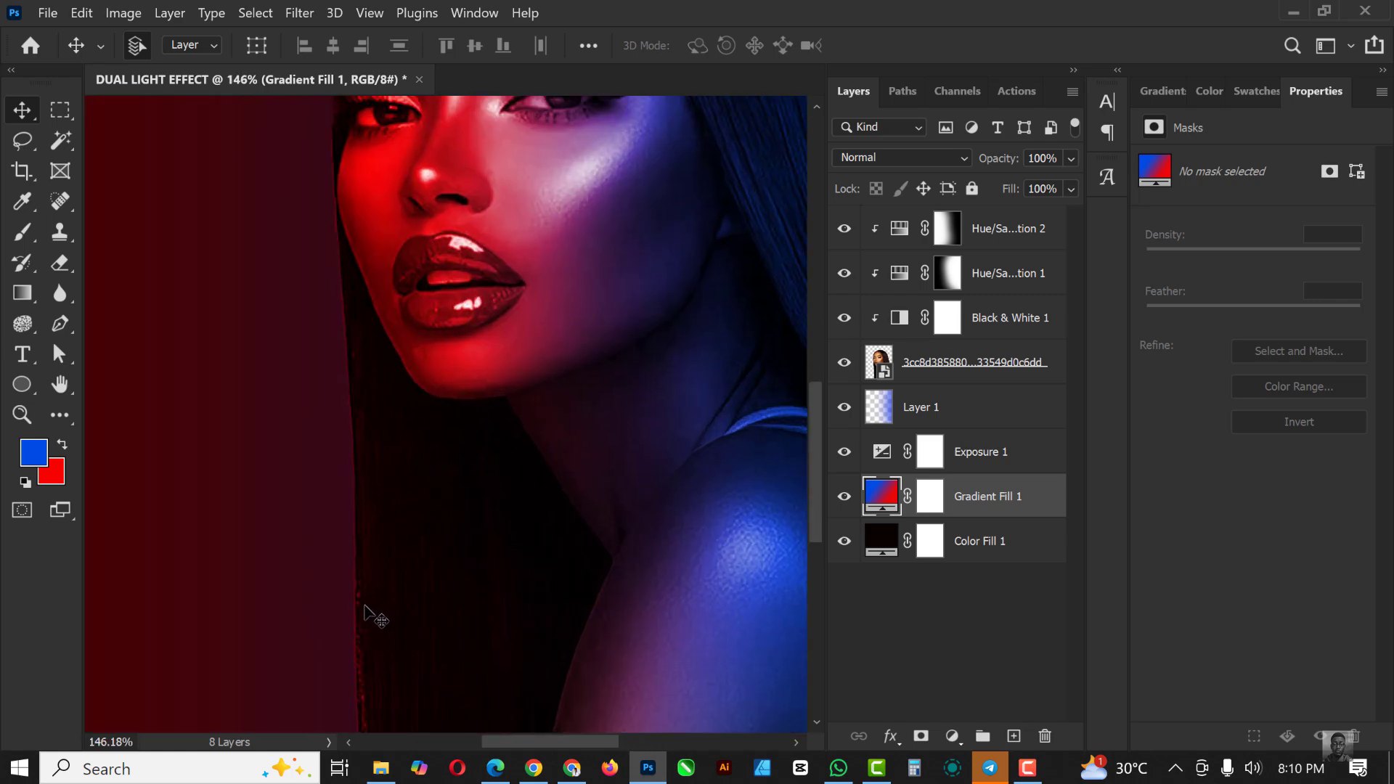
pyautogui.scroll(3, 359, 595)
pyautogui.scroll(-7, 379, 563)
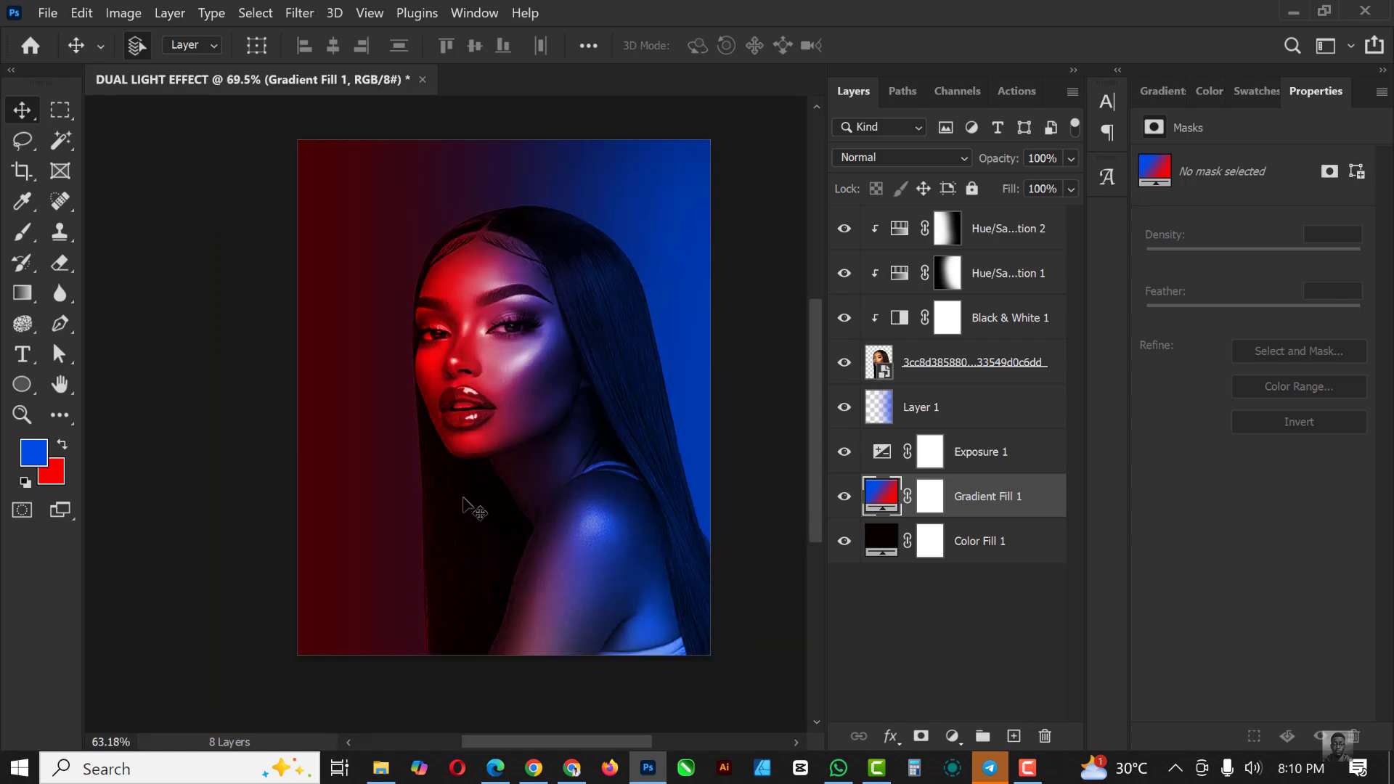
pyautogui.scroll(1, 494, 370)
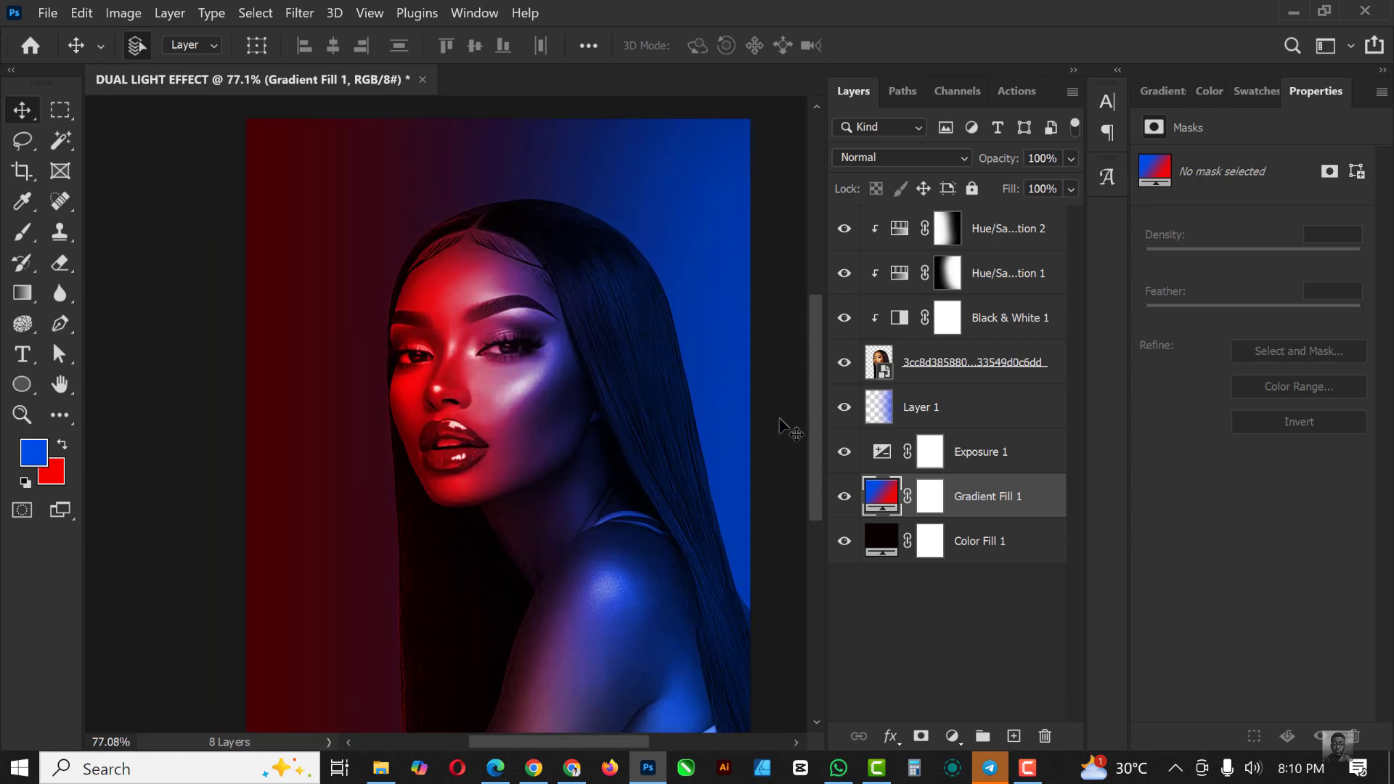
pyautogui.keyDown('ctrl'); pyautogui.click(882, 362); pyautogui.keyUp('ctrl')
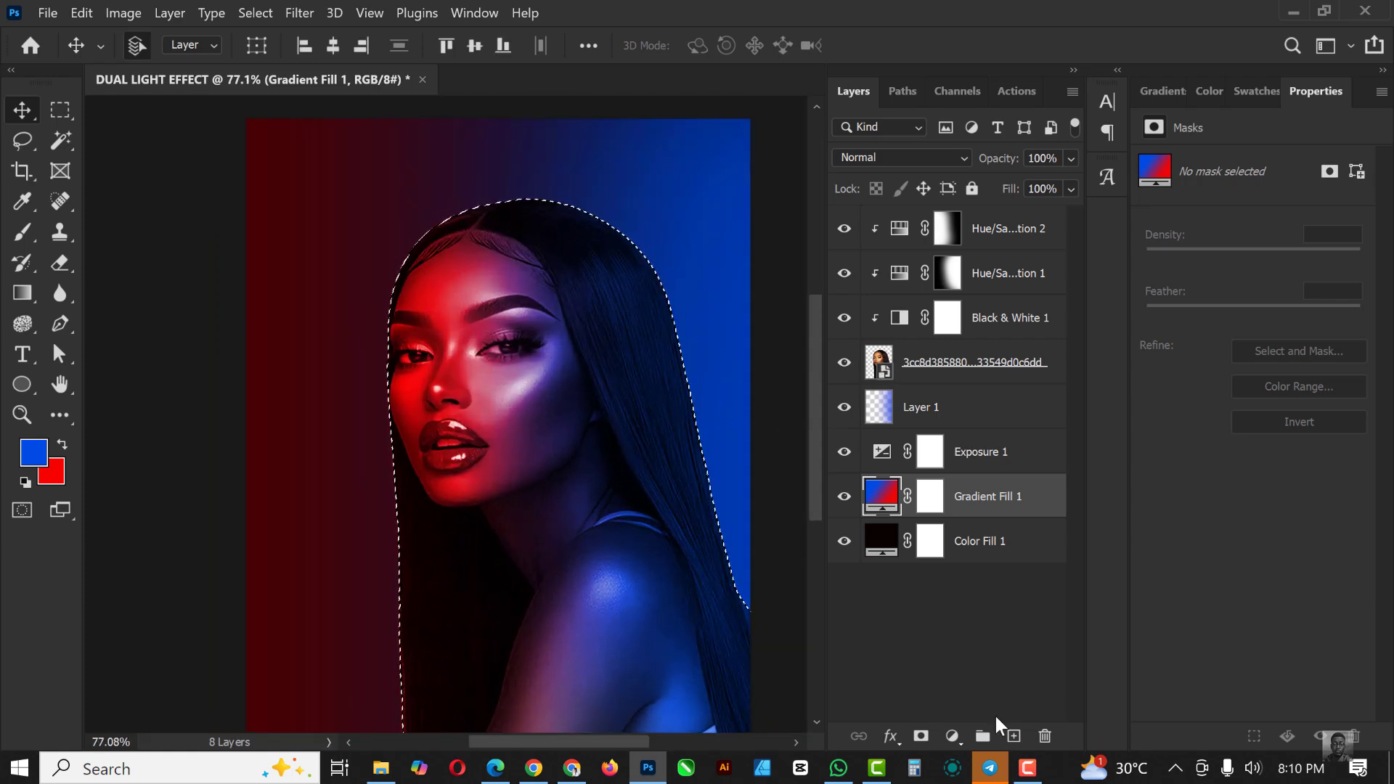
pyautogui.click(921, 736)
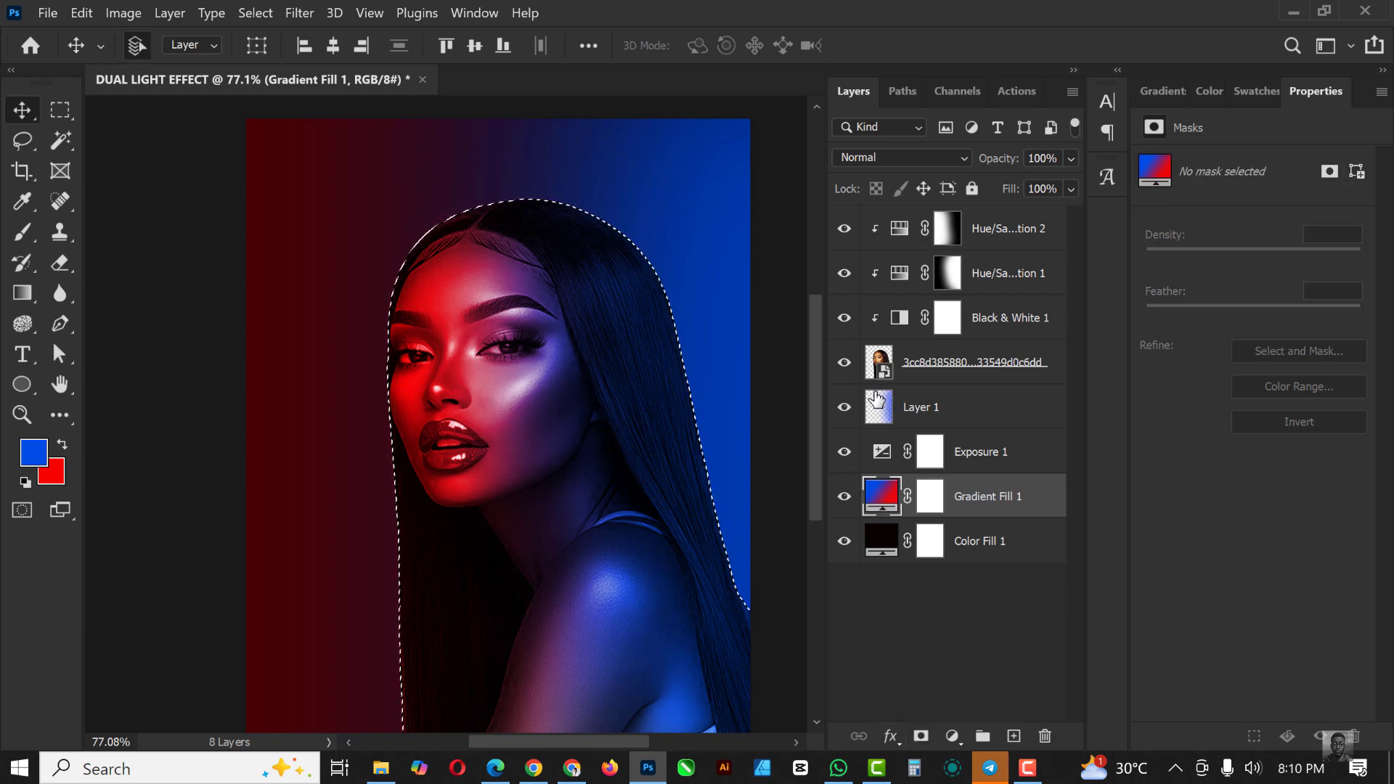
pyautogui.click(882, 366)
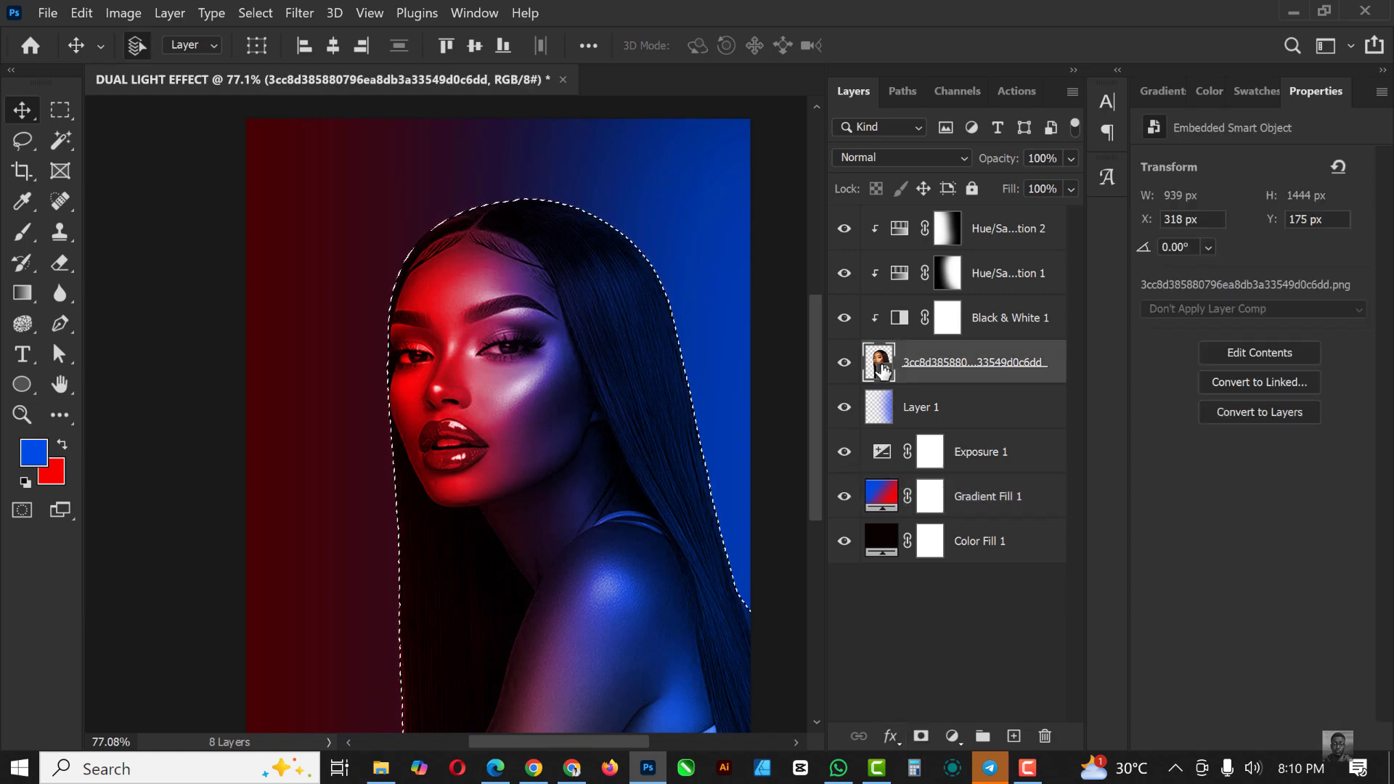
pyautogui.click(921, 736)
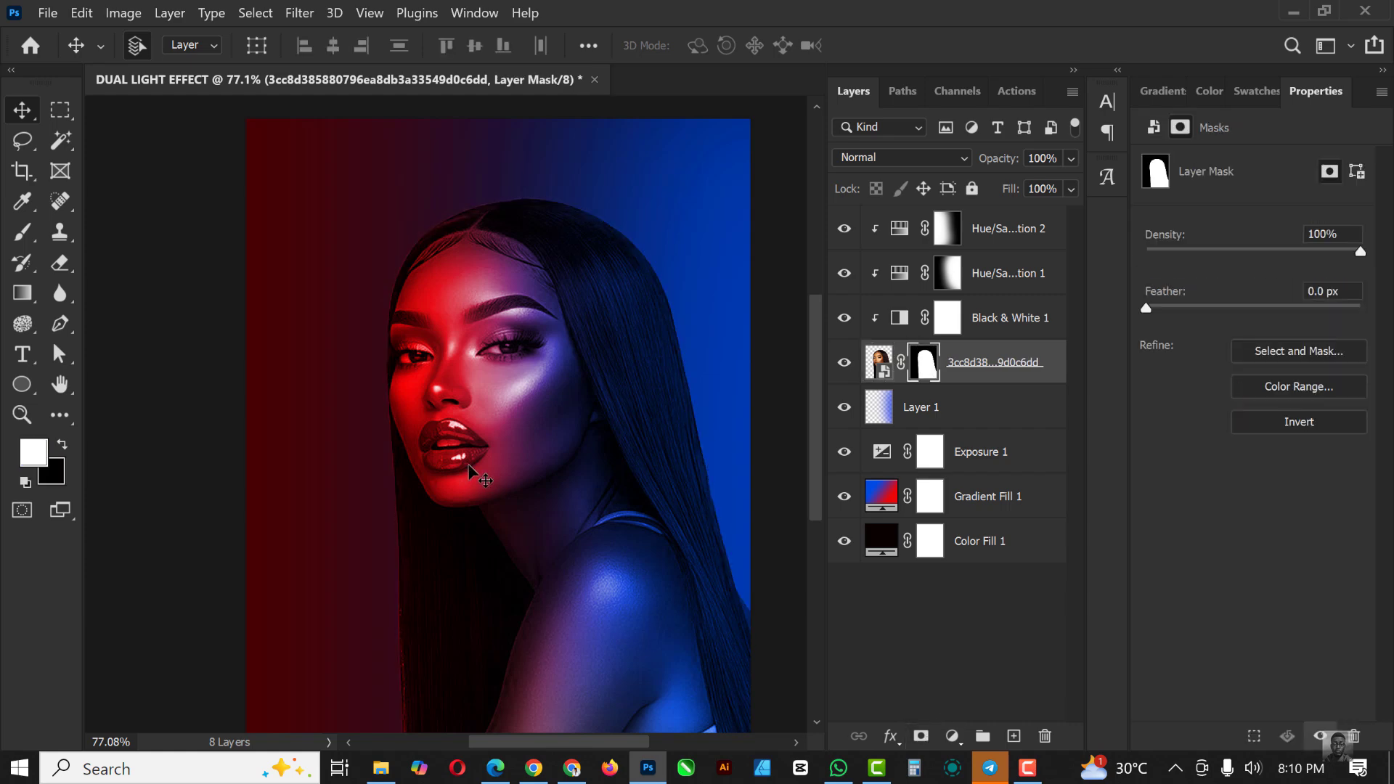
# - Tighten the mask with a Minimum filter at 4.1 px radius
pyautogui.click(284, 11)
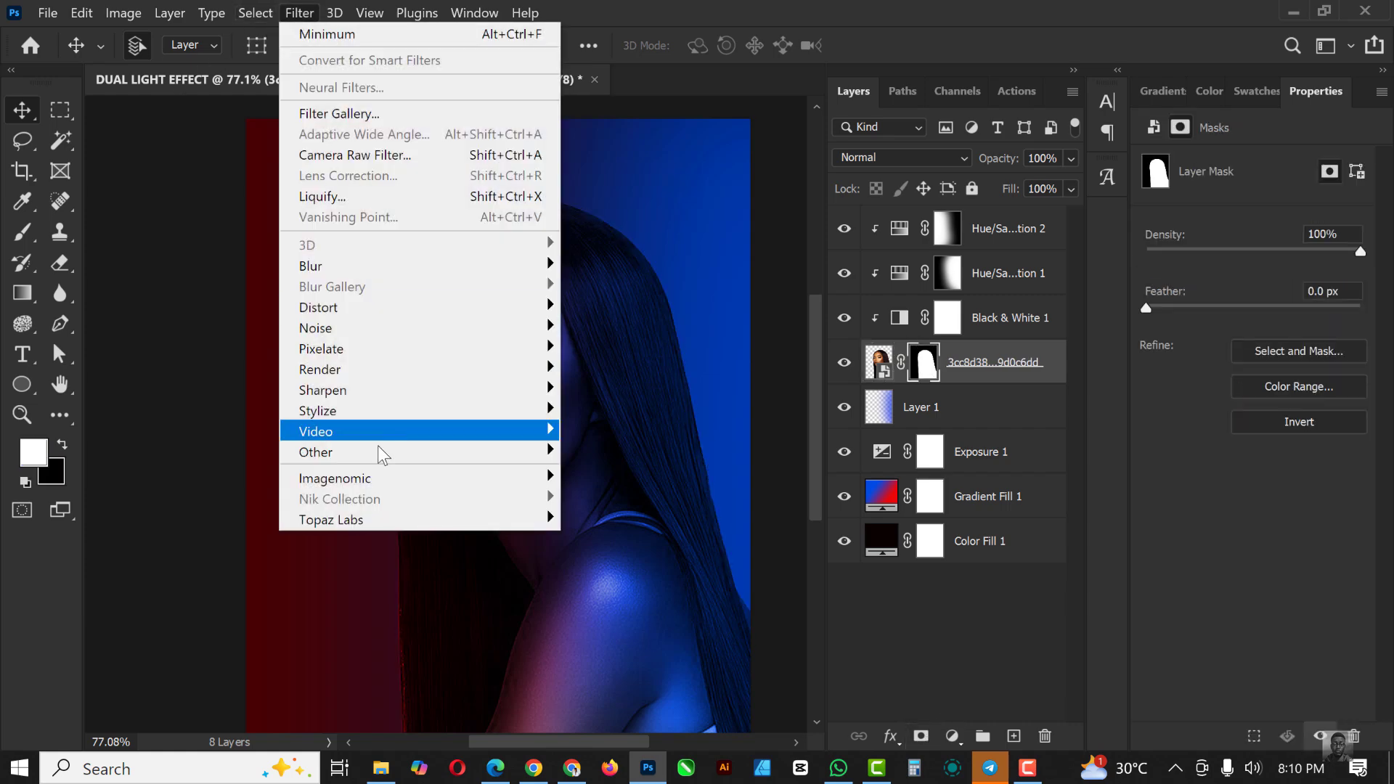
pyautogui.moveTo(378, 456)
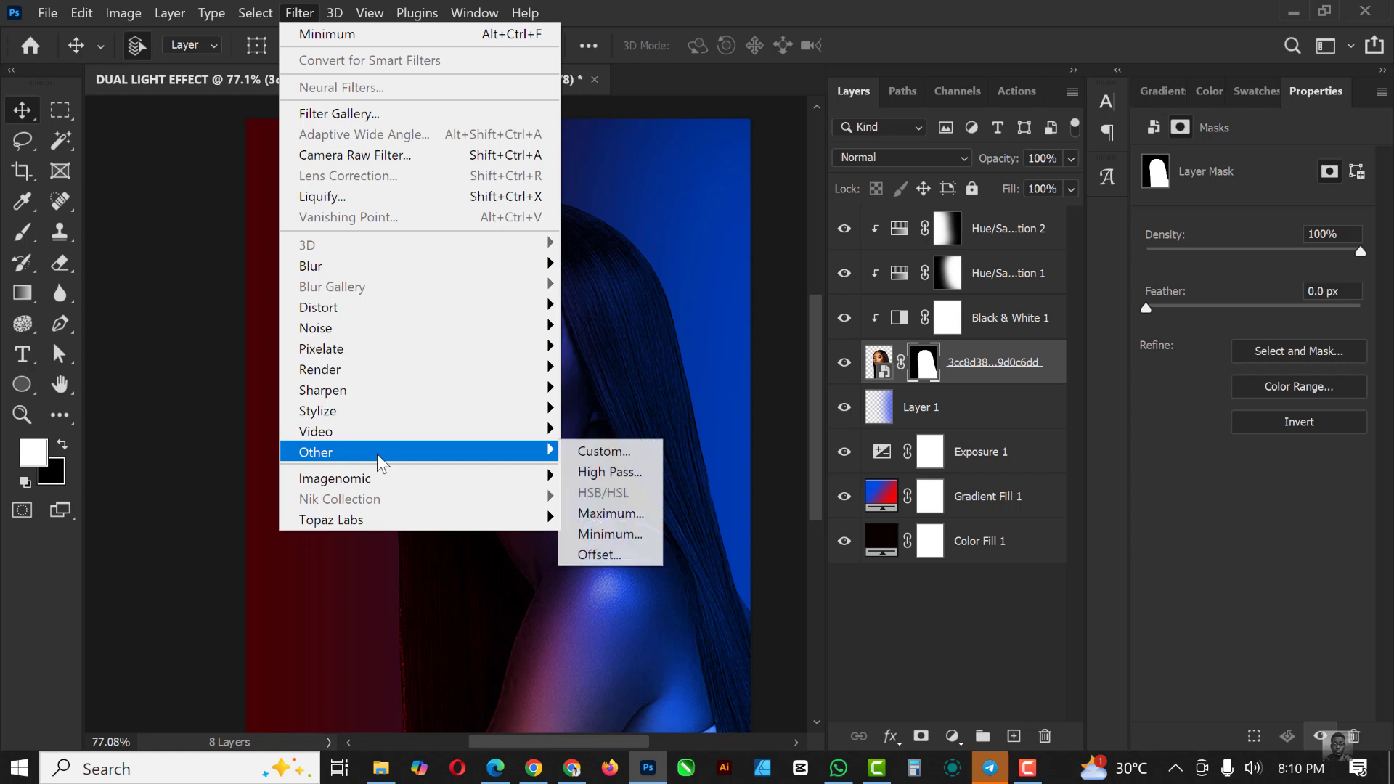
pyautogui.click(611, 535)
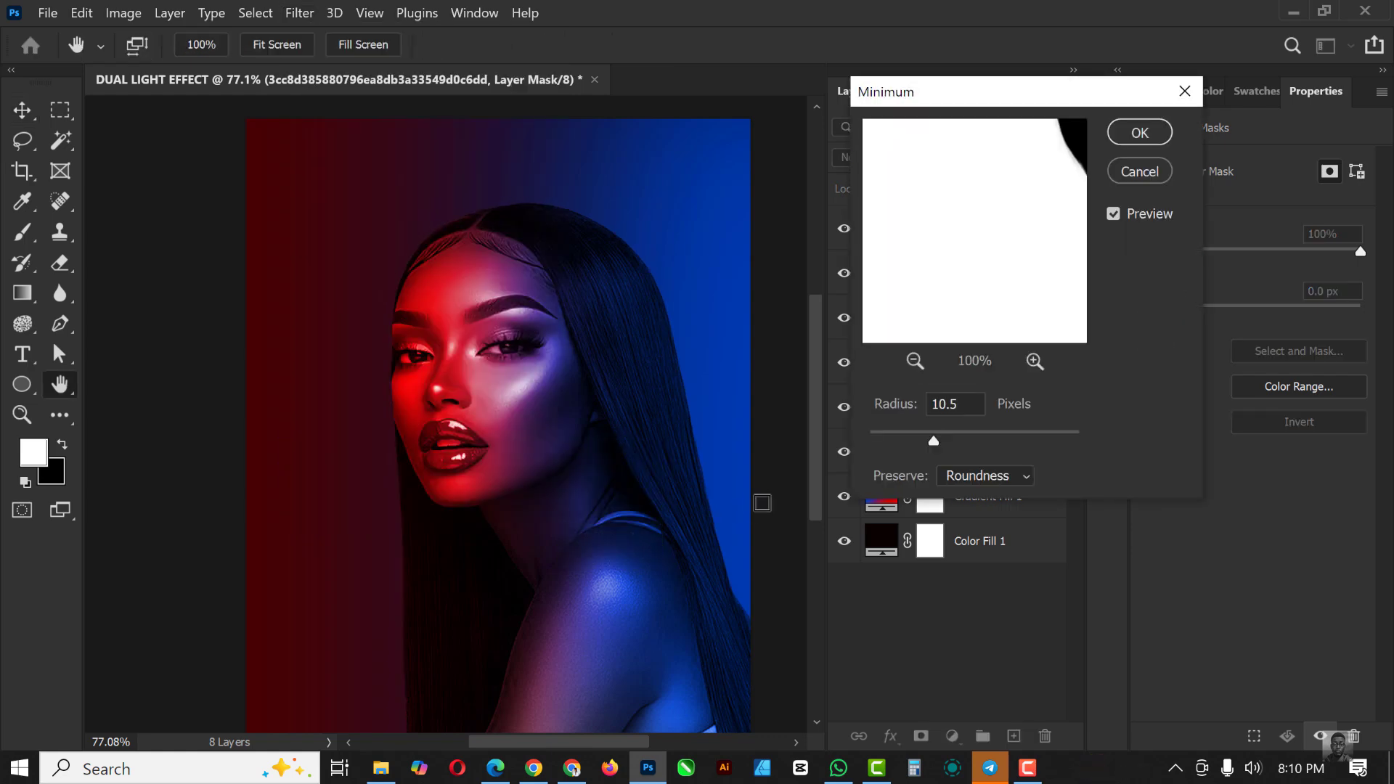
pyautogui.click(894, 436)
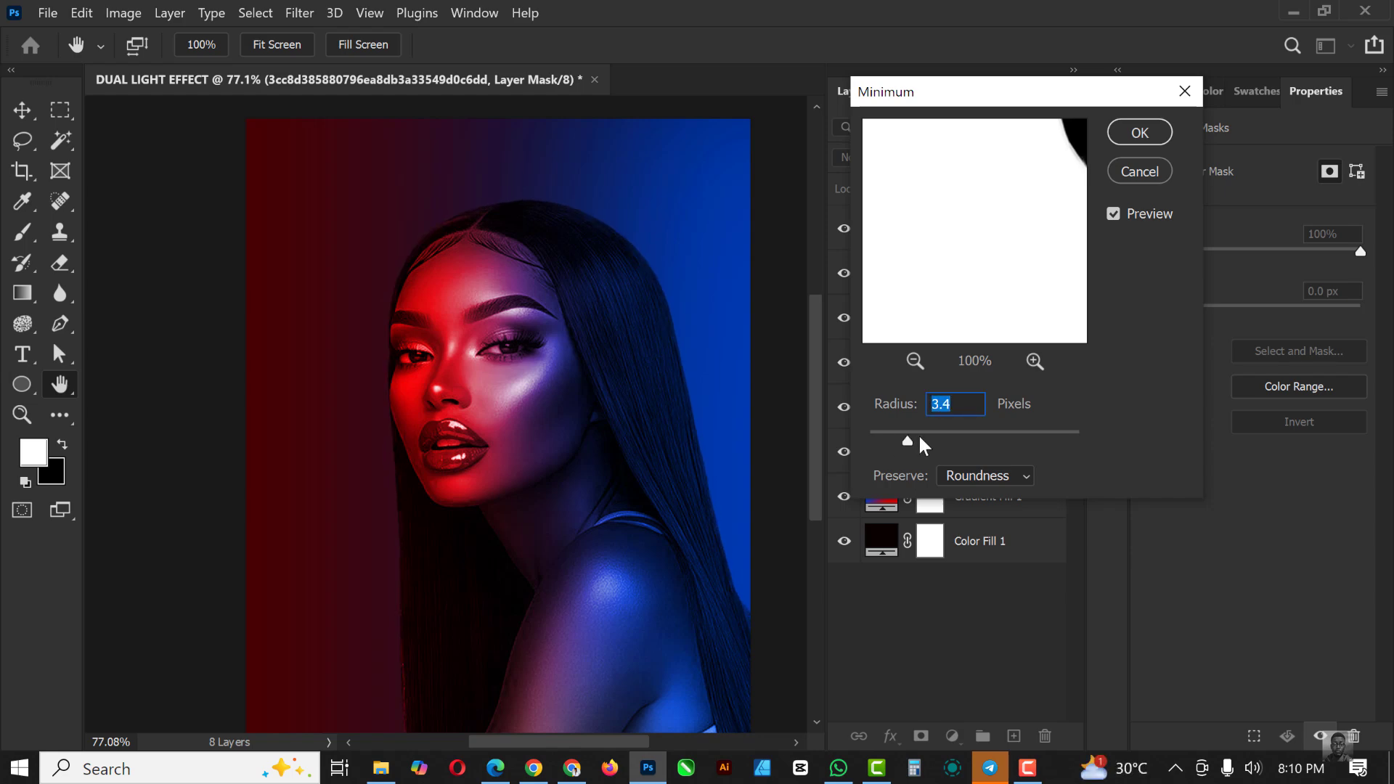
pyautogui.click(919, 438)
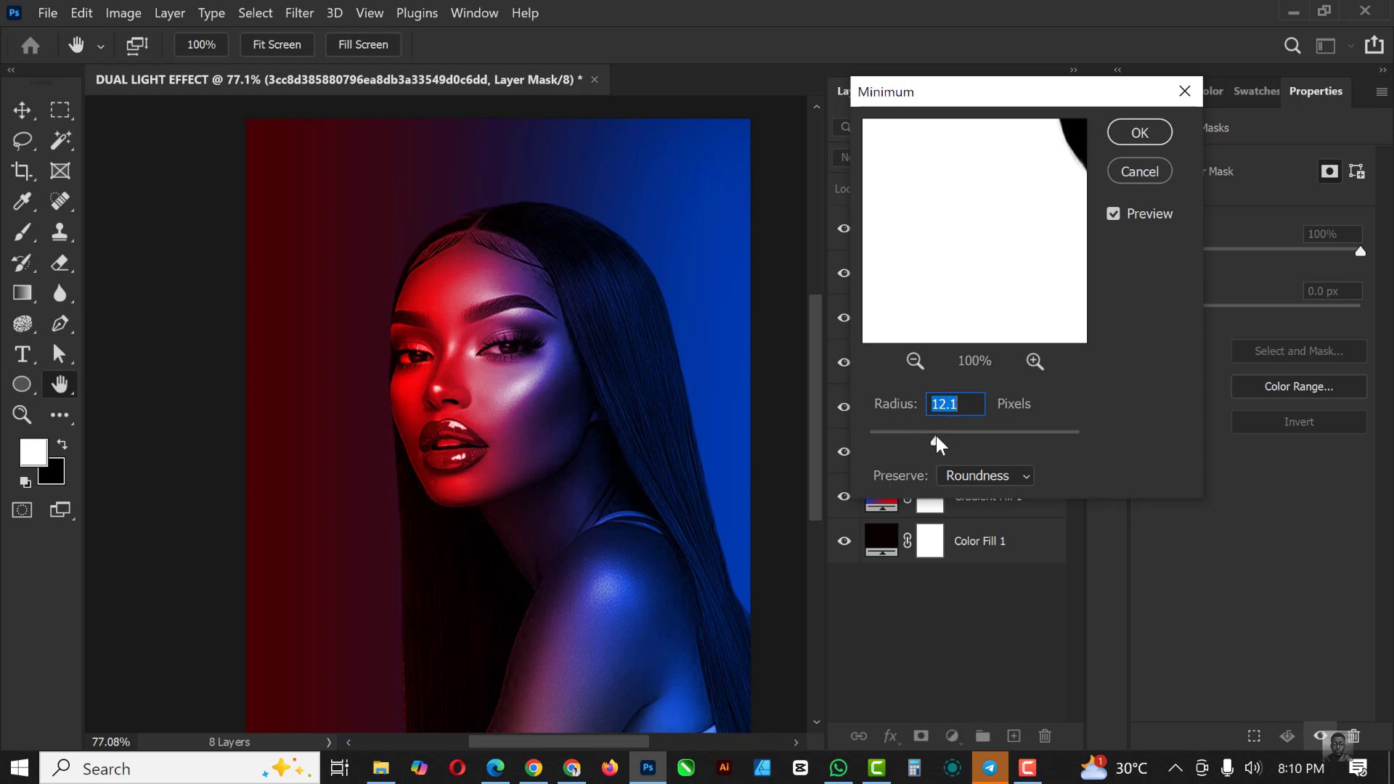
pyautogui.moveTo(935, 435); pyautogui.dragTo(916, 436)
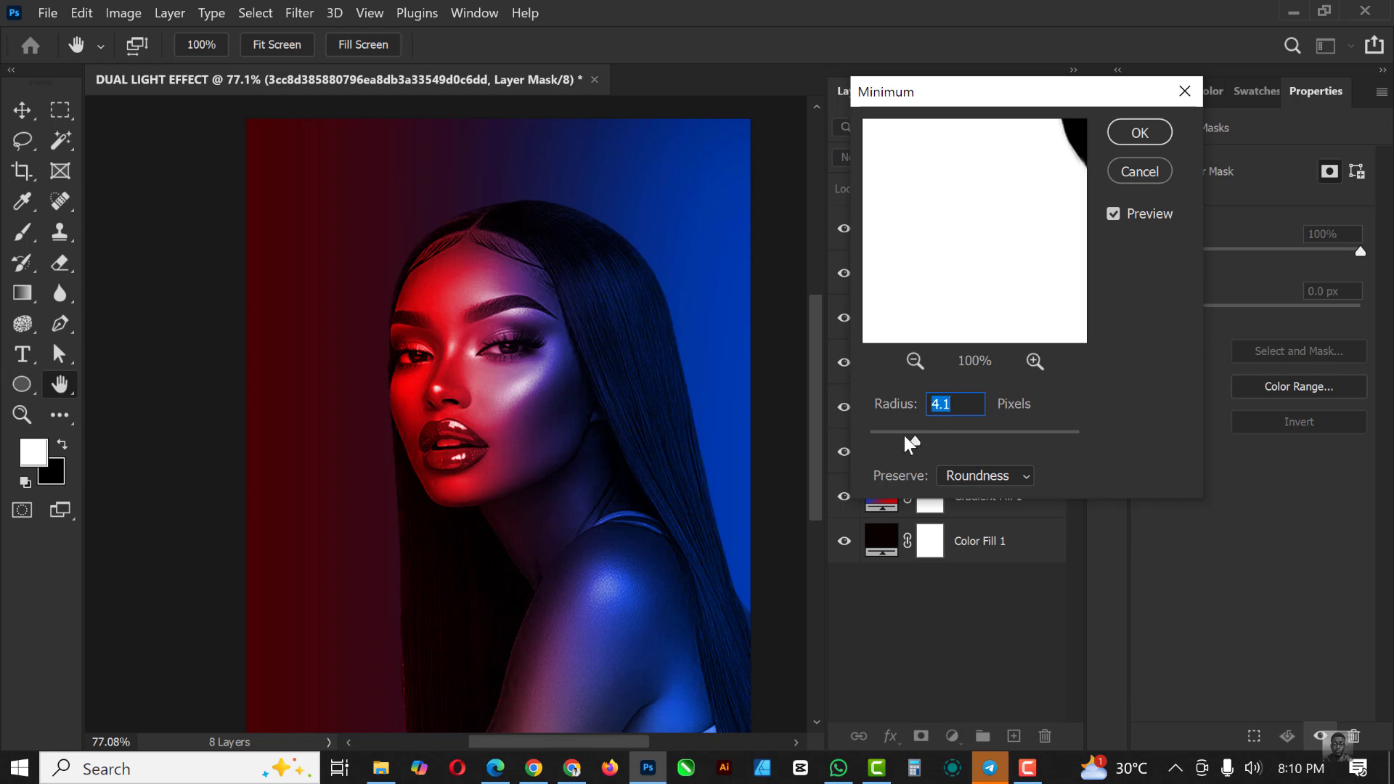
pyautogui.click(1139, 133)
pyautogui.scroll(-3, 561, 421)
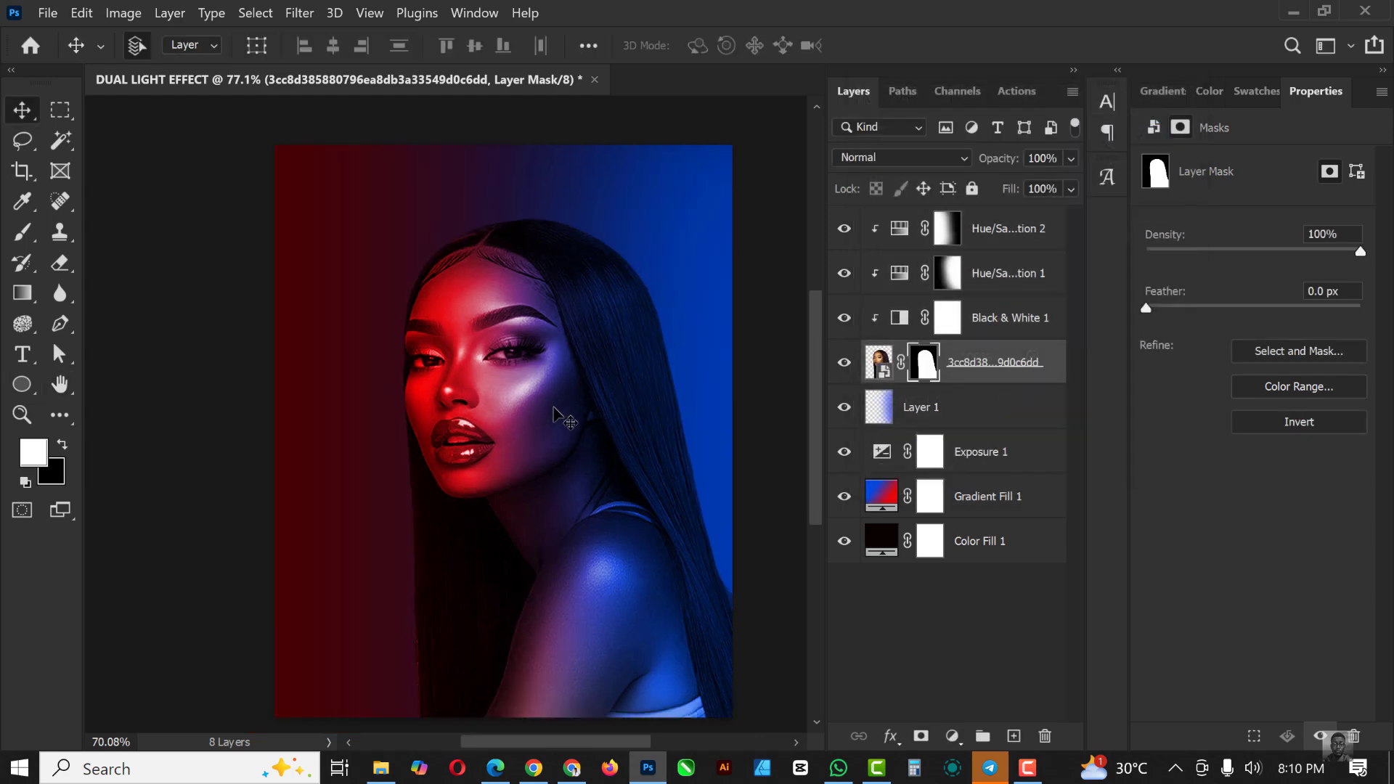
pyautogui.scroll(2, 560, 420)
pyautogui.scroll(1, 557, 416)
# - Show Layer 1 and blend it in Screen mode at 54% opacity
pyautogui.click(842, 409)
pyautogui.click(979, 403)
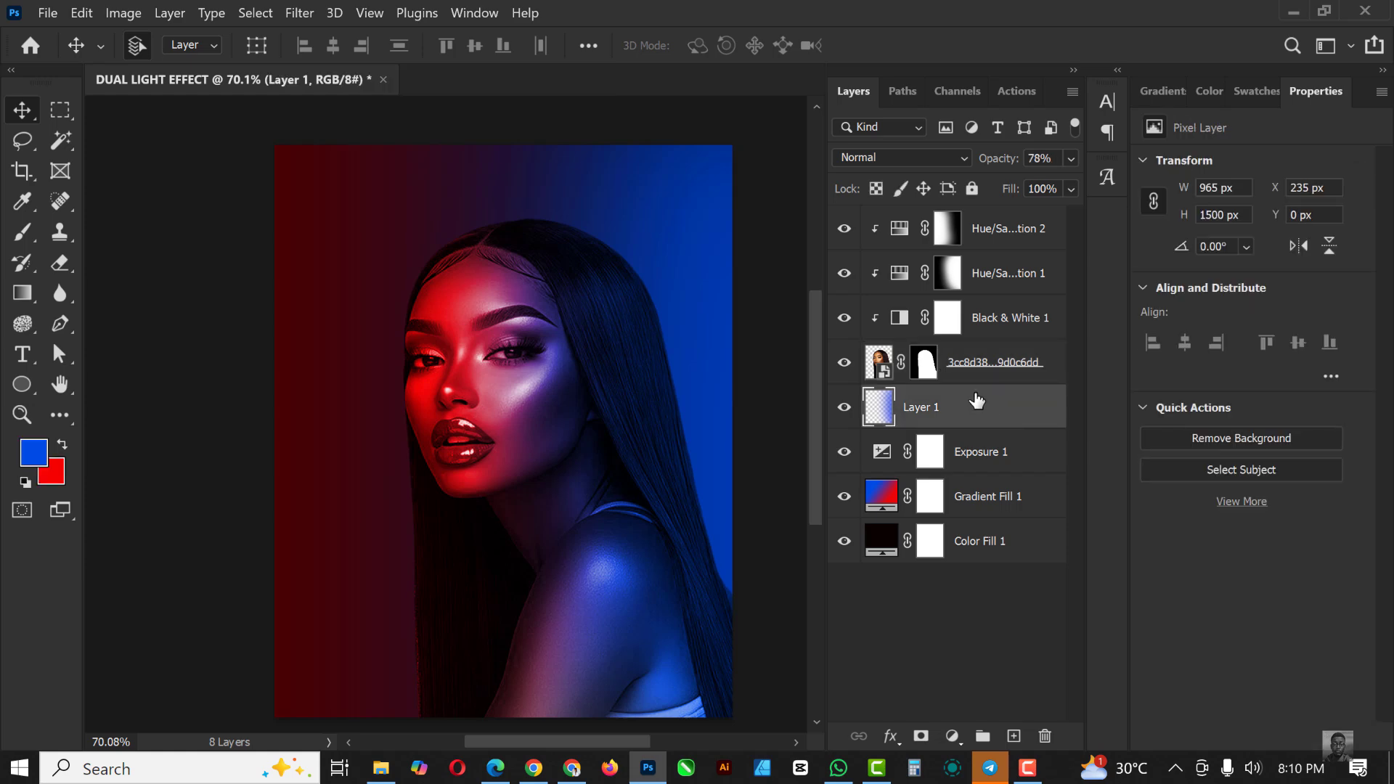
pyautogui.click(916, 157)
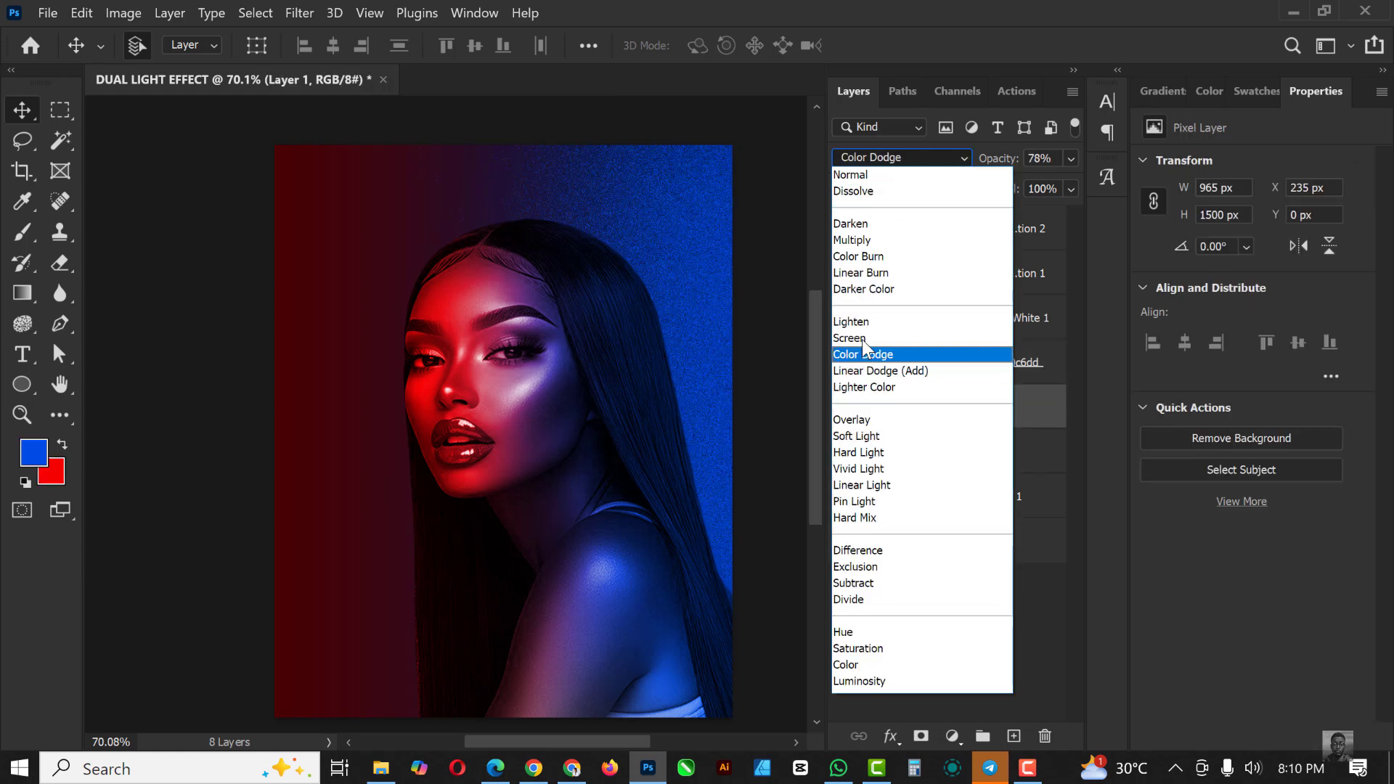
pyautogui.click(863, 339)
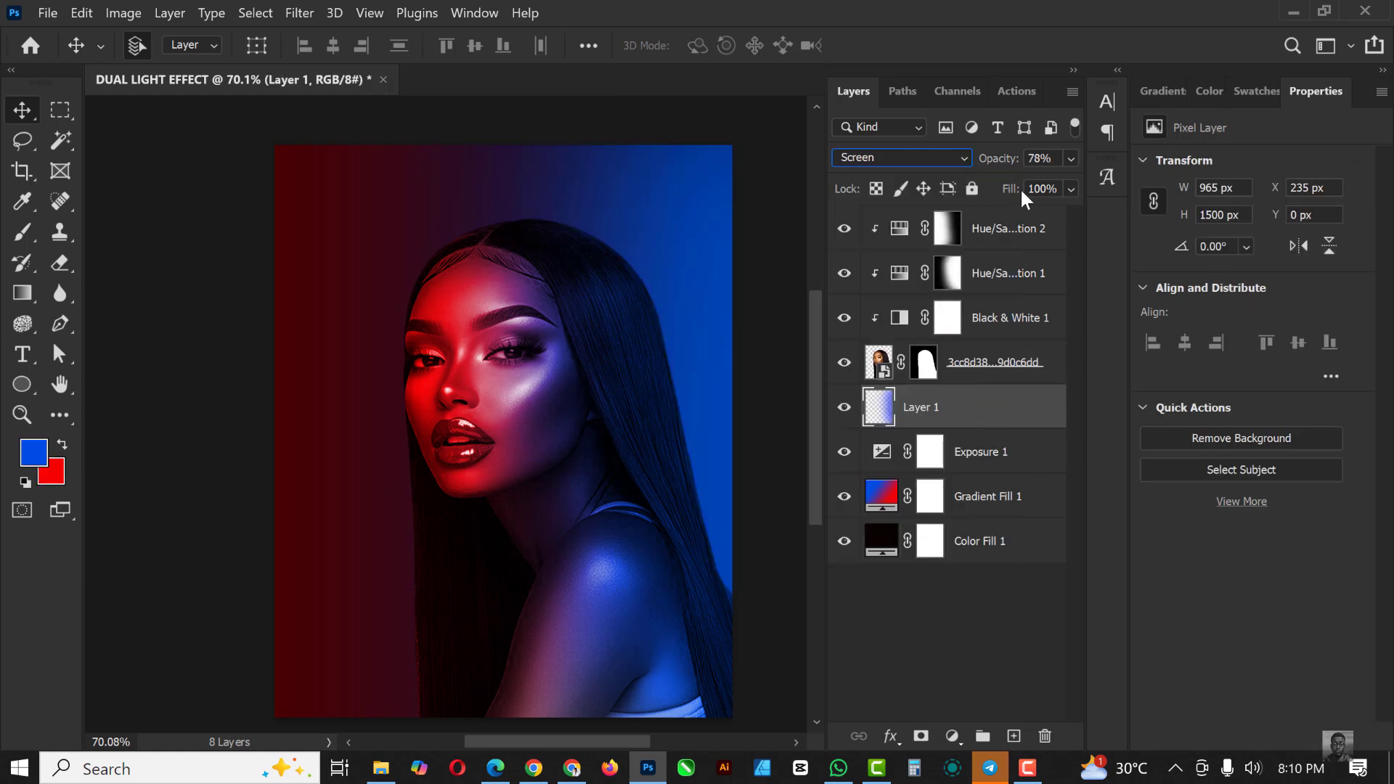
pyautogui.click(1070, 158)
pyautogui.moveTo(1024, 185); pyautogui.dragTo(1023, 185)
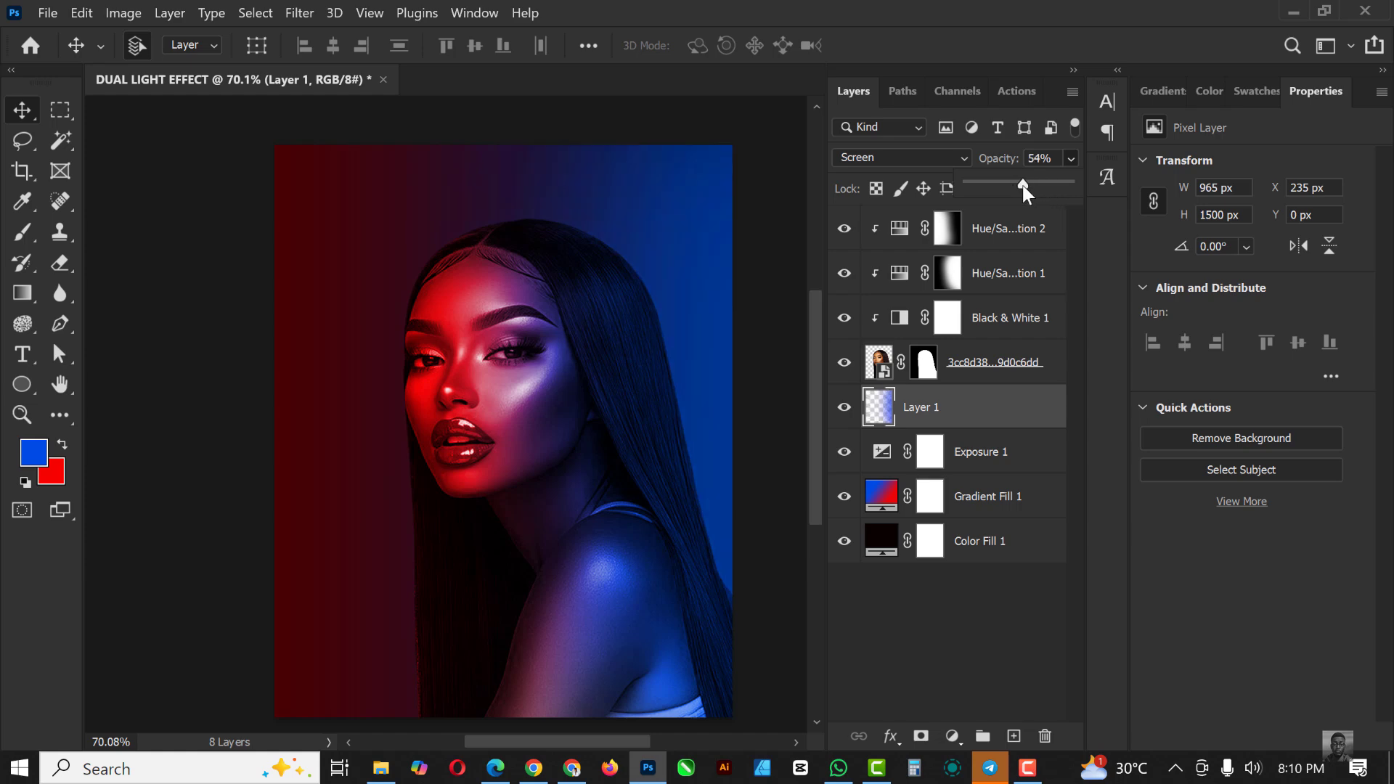
pyautogui.click(142, 197)
pyautogui.scroll(-2, 567, 341)
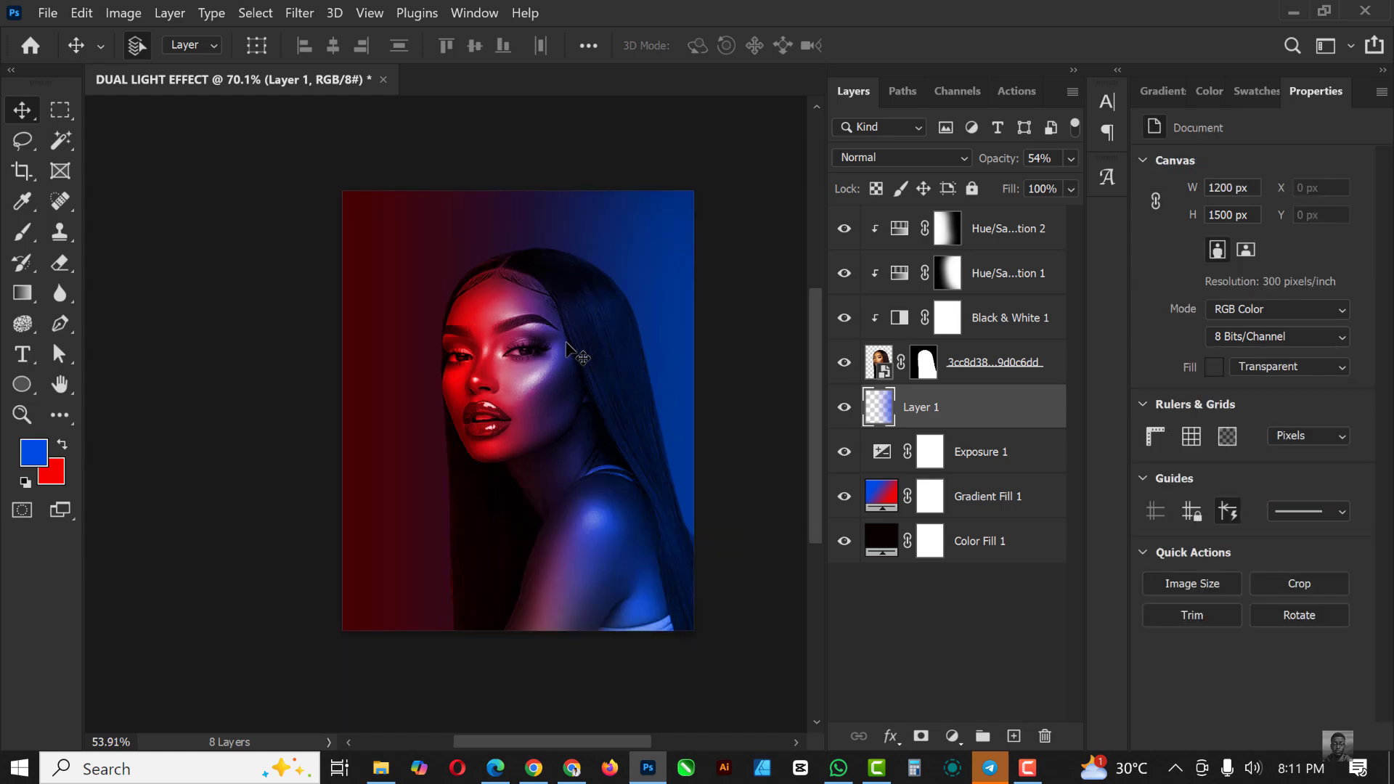
pyautogui.scroll(2, 566, 341)
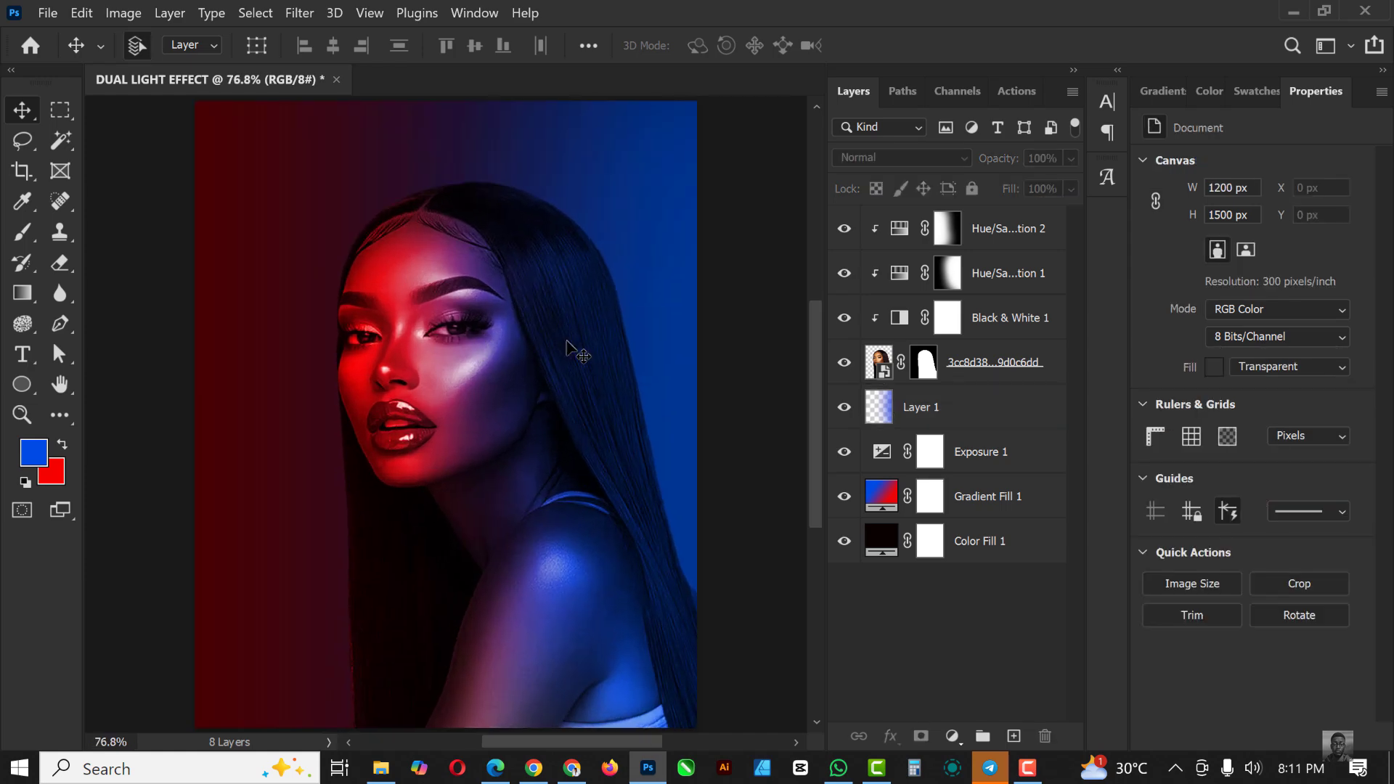
# - Lower Exposure 1's gamma correction to 0.88
pyautogui.click(881, 457)
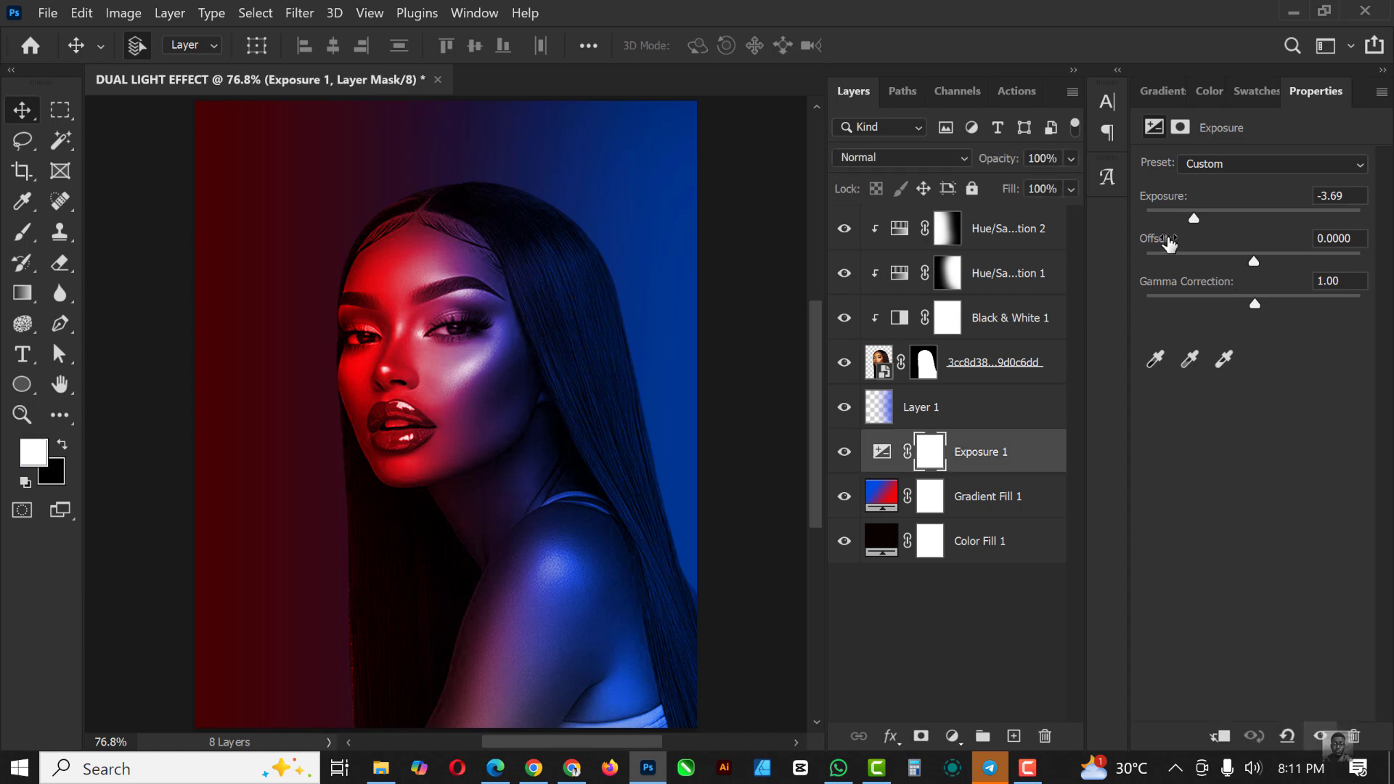
pyautogui.moveTo(1253, 303); pyautogui.dragTo(1262, 304)
pyautogui.scroll(-3, 590, 334)
pyautogui.click(699, 316)
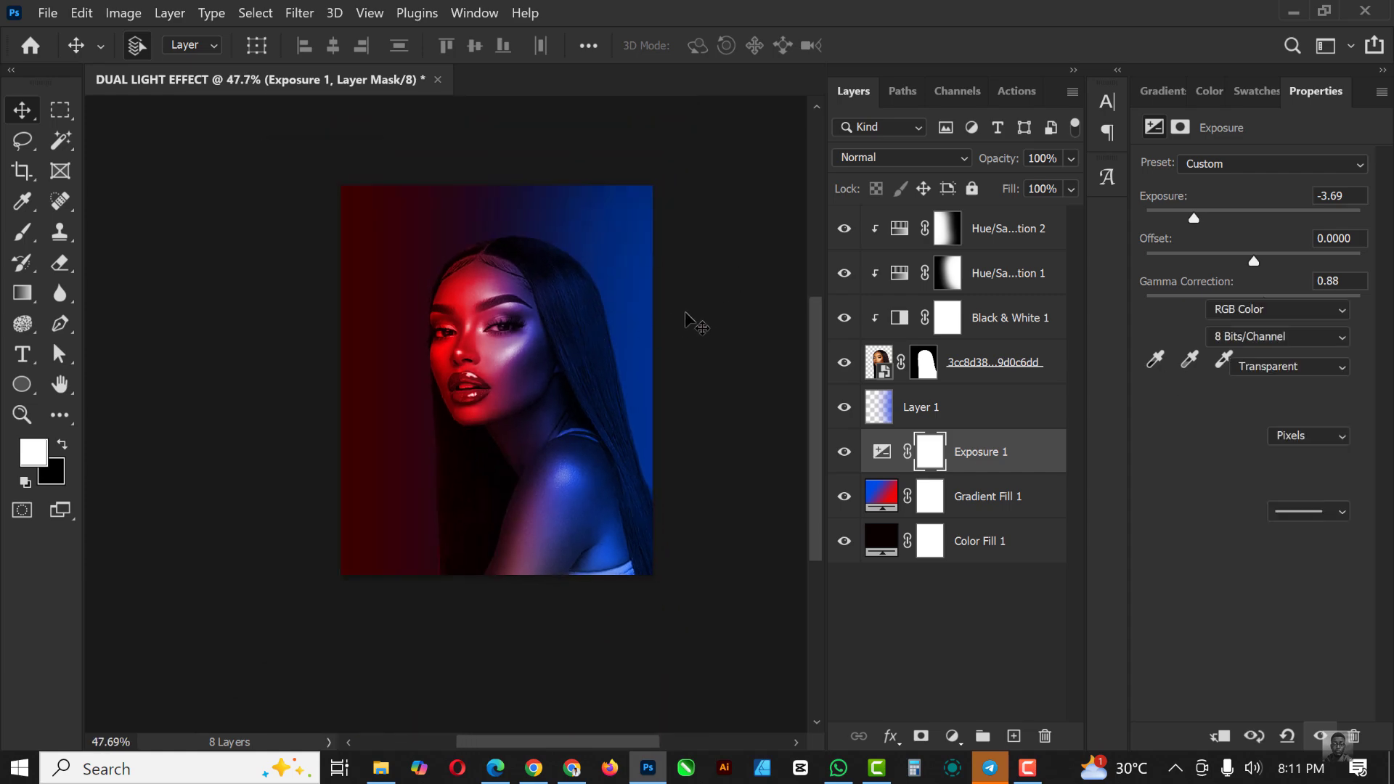
pyautogui.scroll(2, 688, 320)
pyautogui.scroll(3, 685, 313)
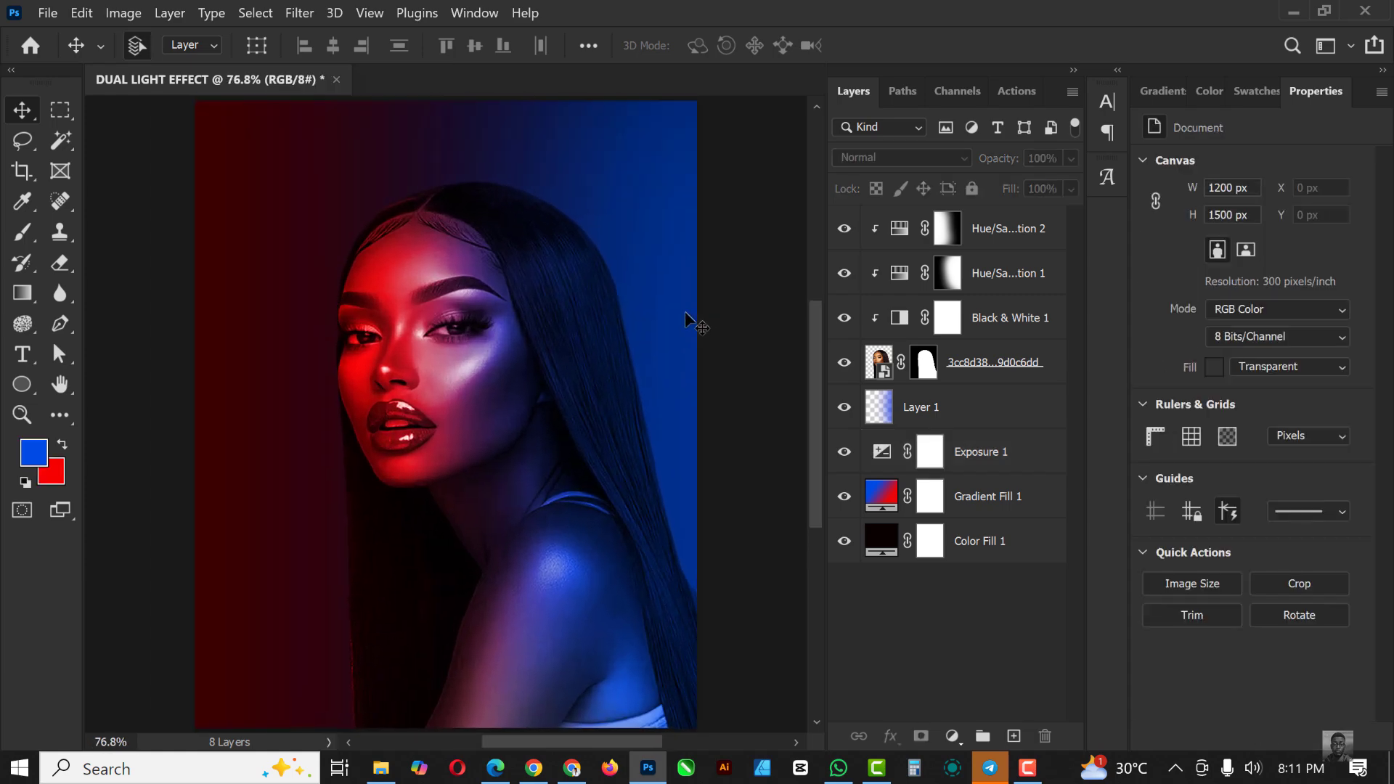
pyautogui.click(1003, 237)
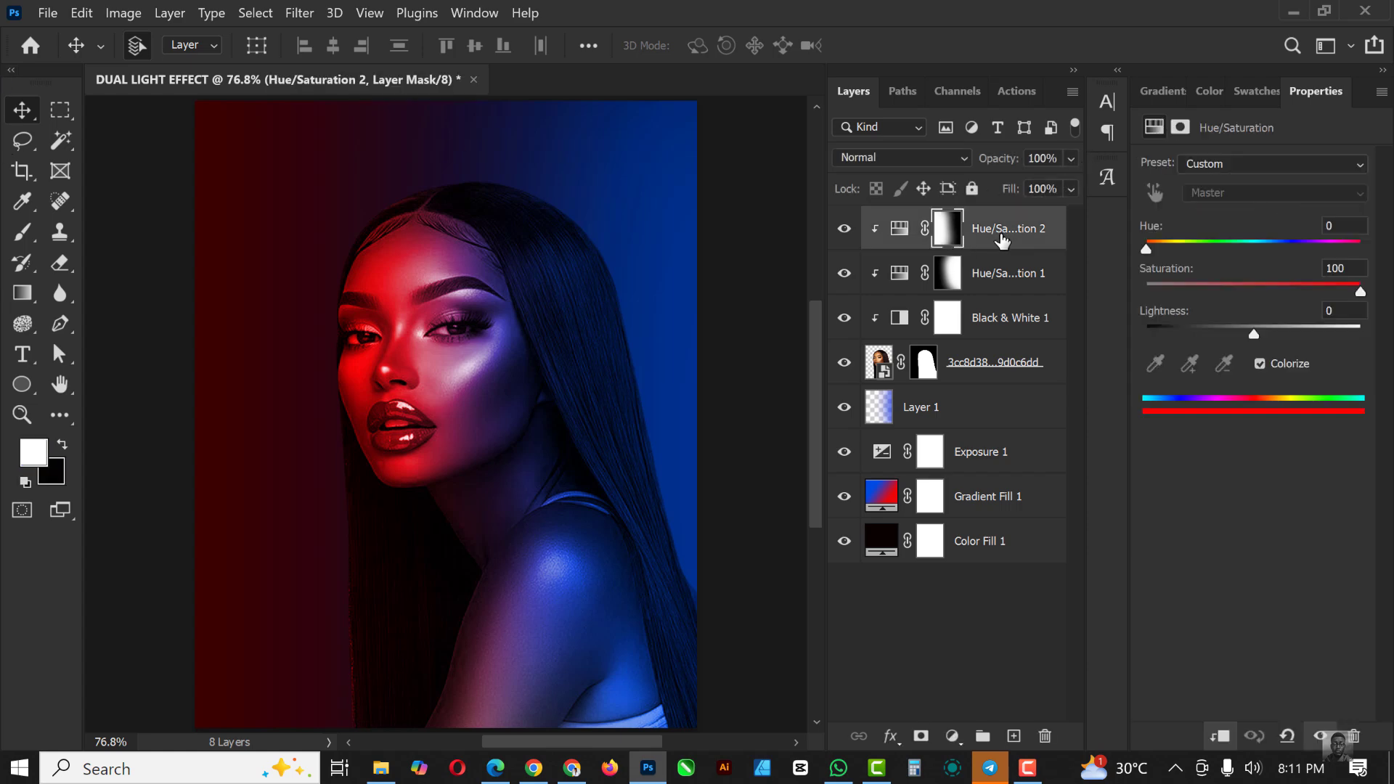
# - Add two new empty layers and target Layer 2
pyautogui.click(1014, 736)
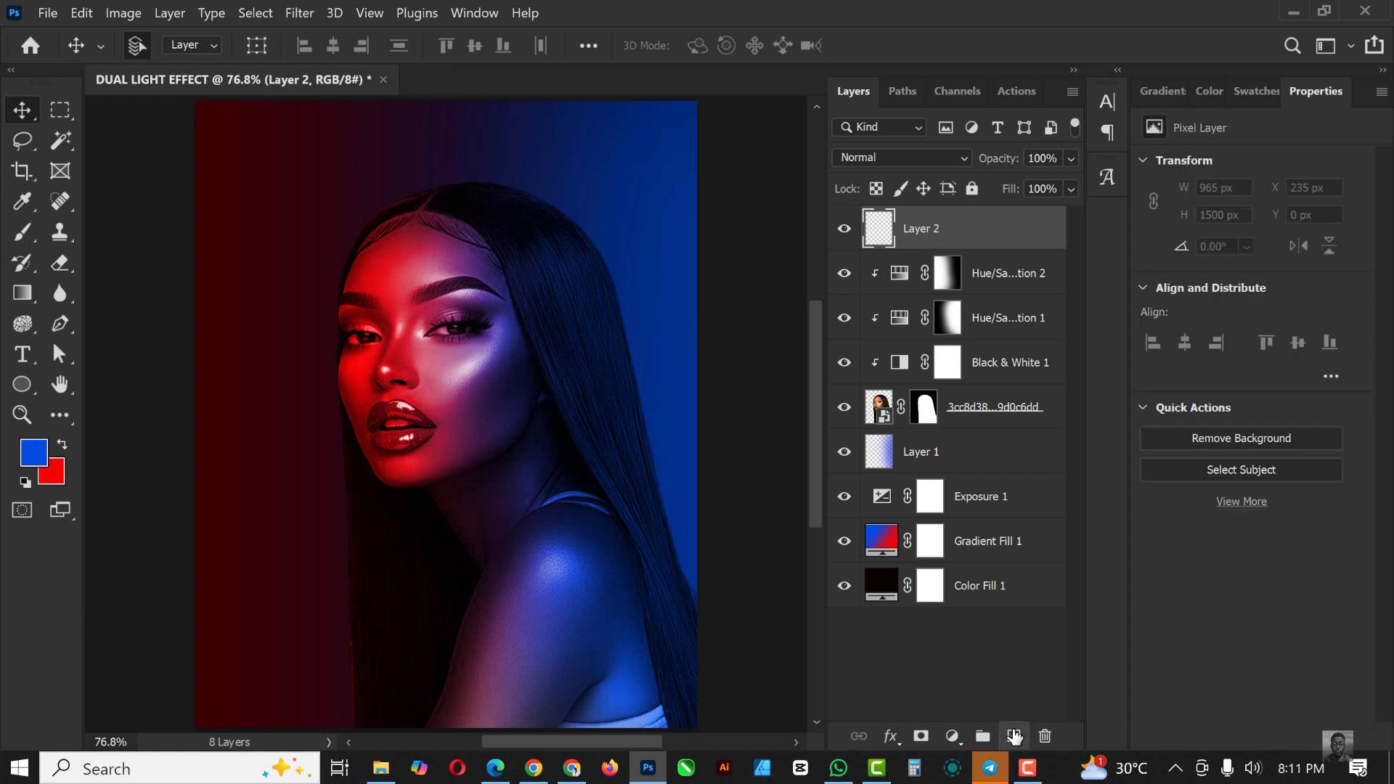
pyautogui.click(1014, 736)
pyautogui.scroll(-2, 109, 348)
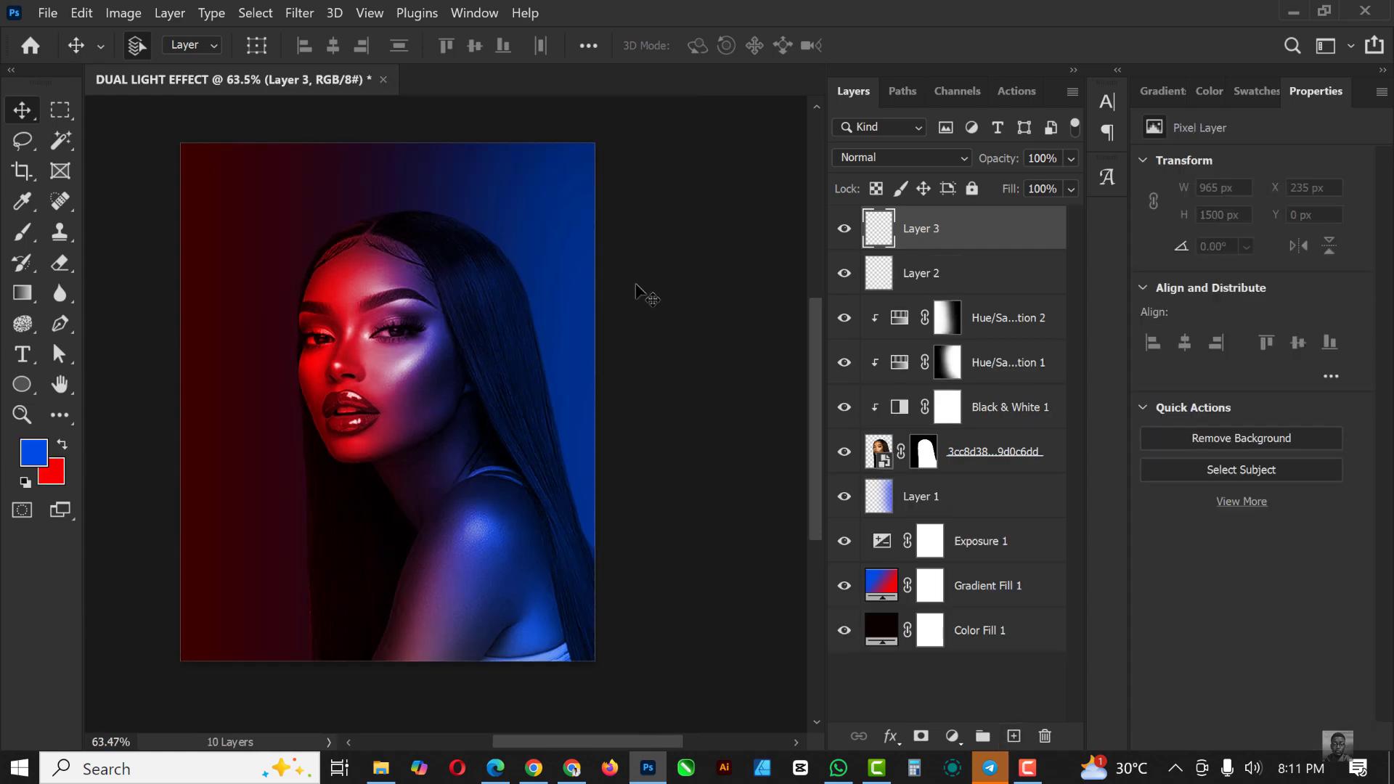
pyautogui.click(959, 283)
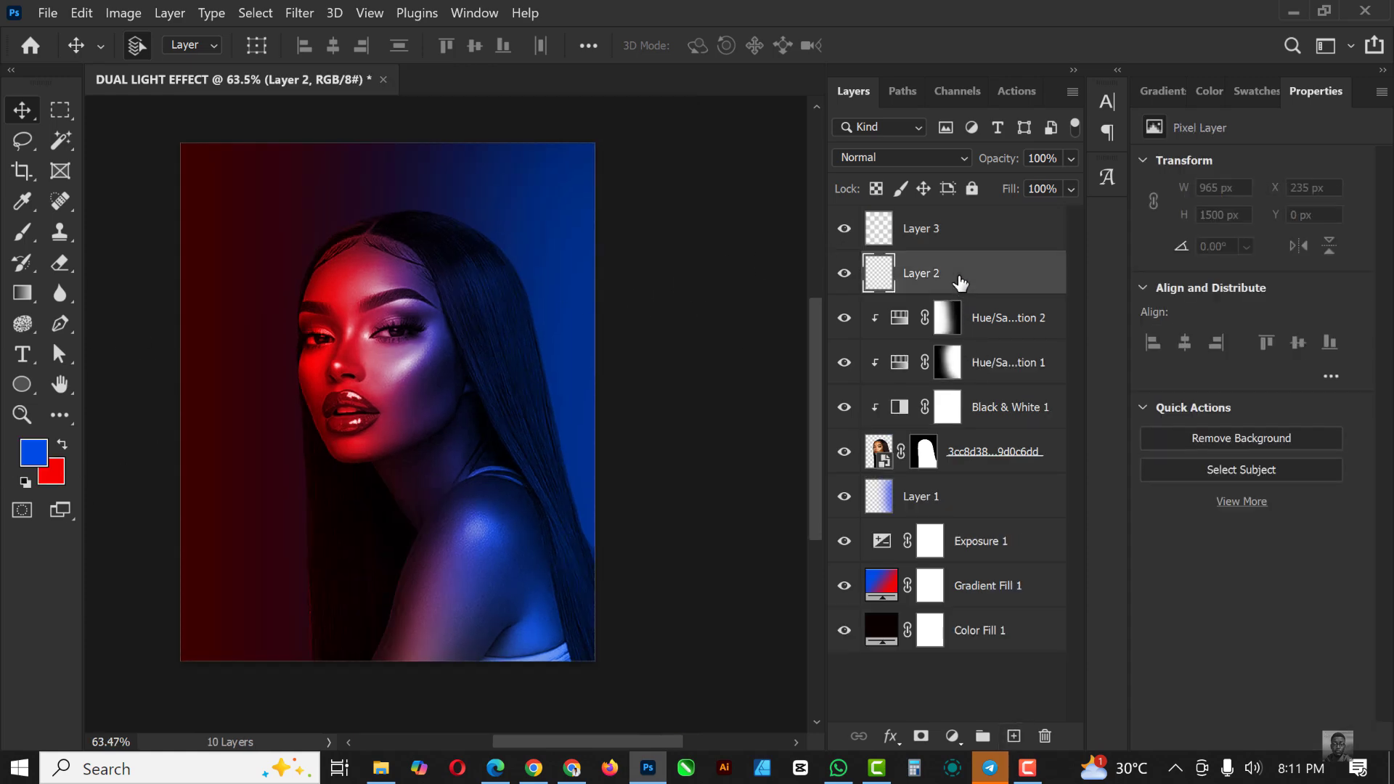
# - Paint a large blue glow over the upper right on Layer 2, blended in Screen mode
pyautogui.click(24, 234)
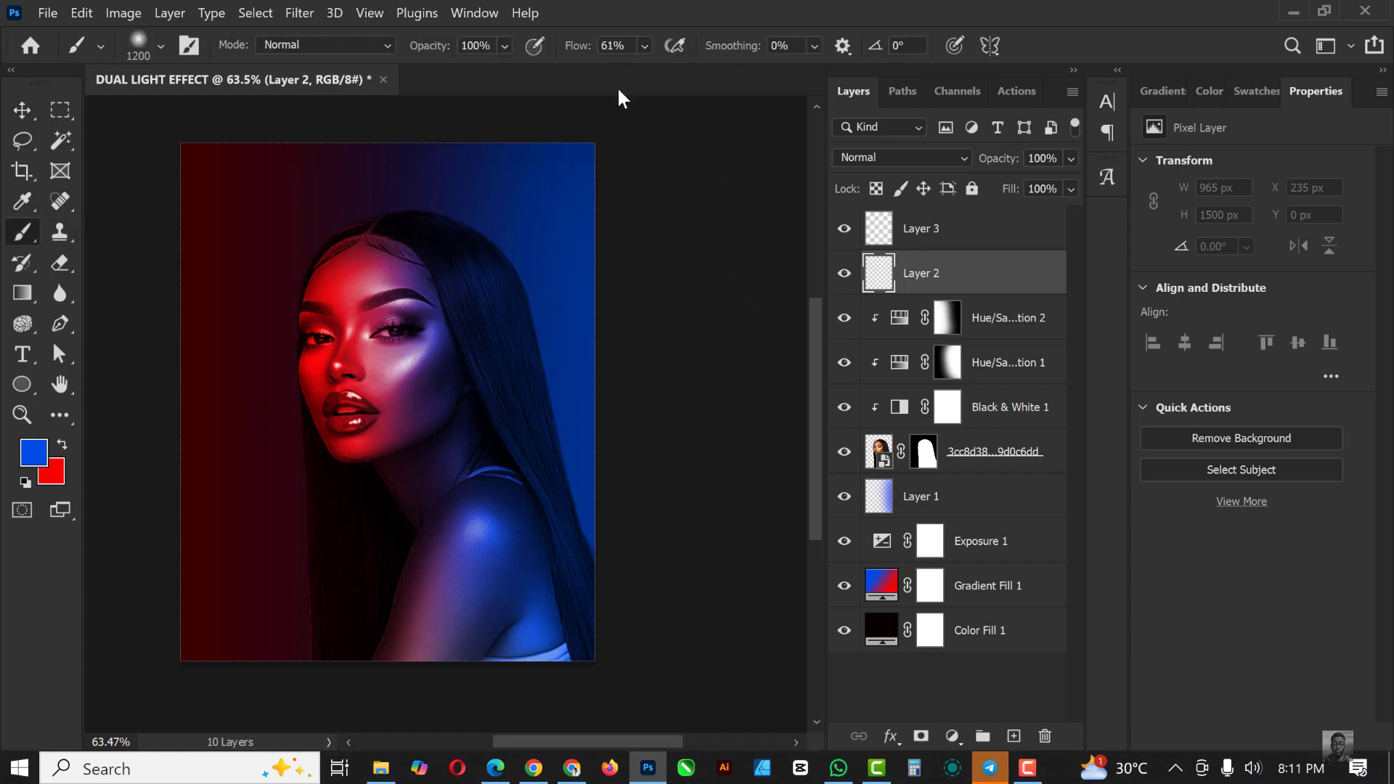
pyautogui.click(644, 45)
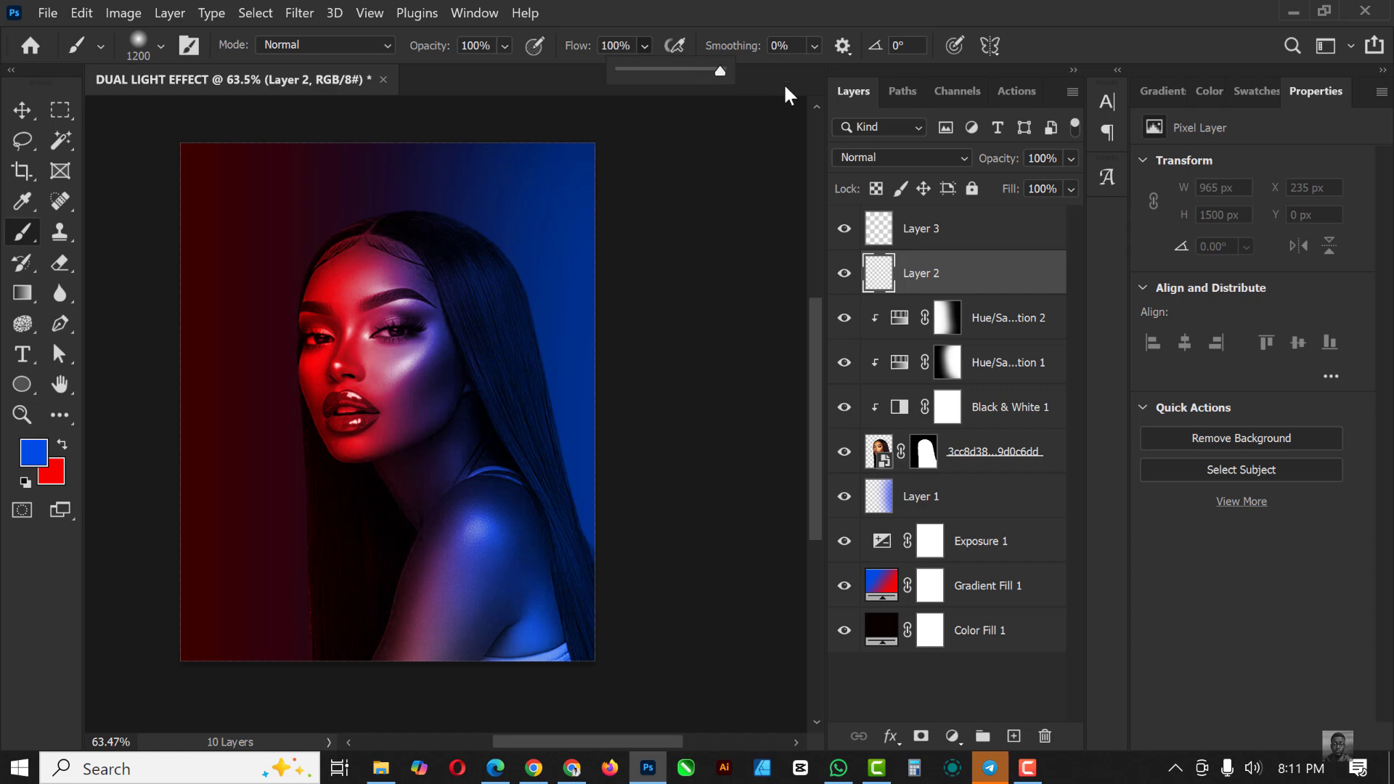
pyautogui.click(600, 221)
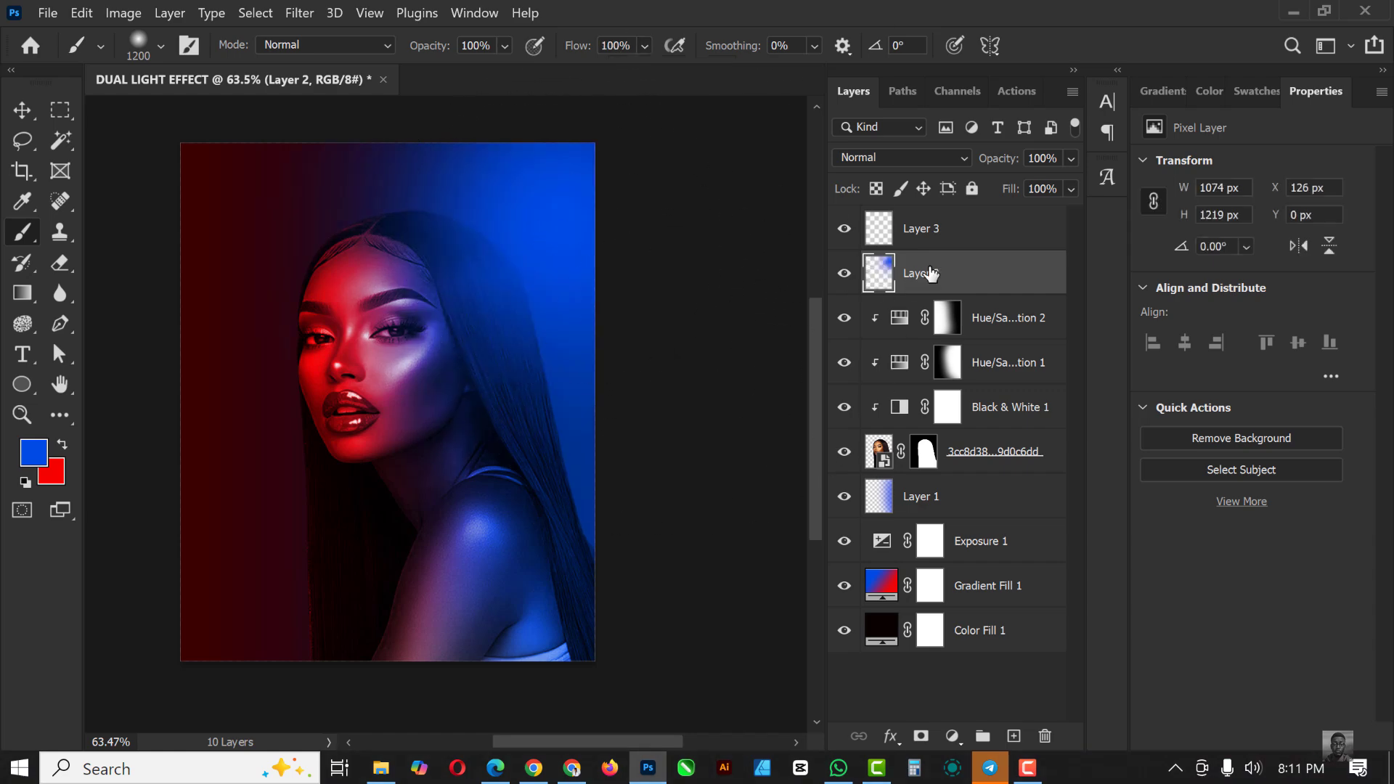
pyautogui.click(927, 155)
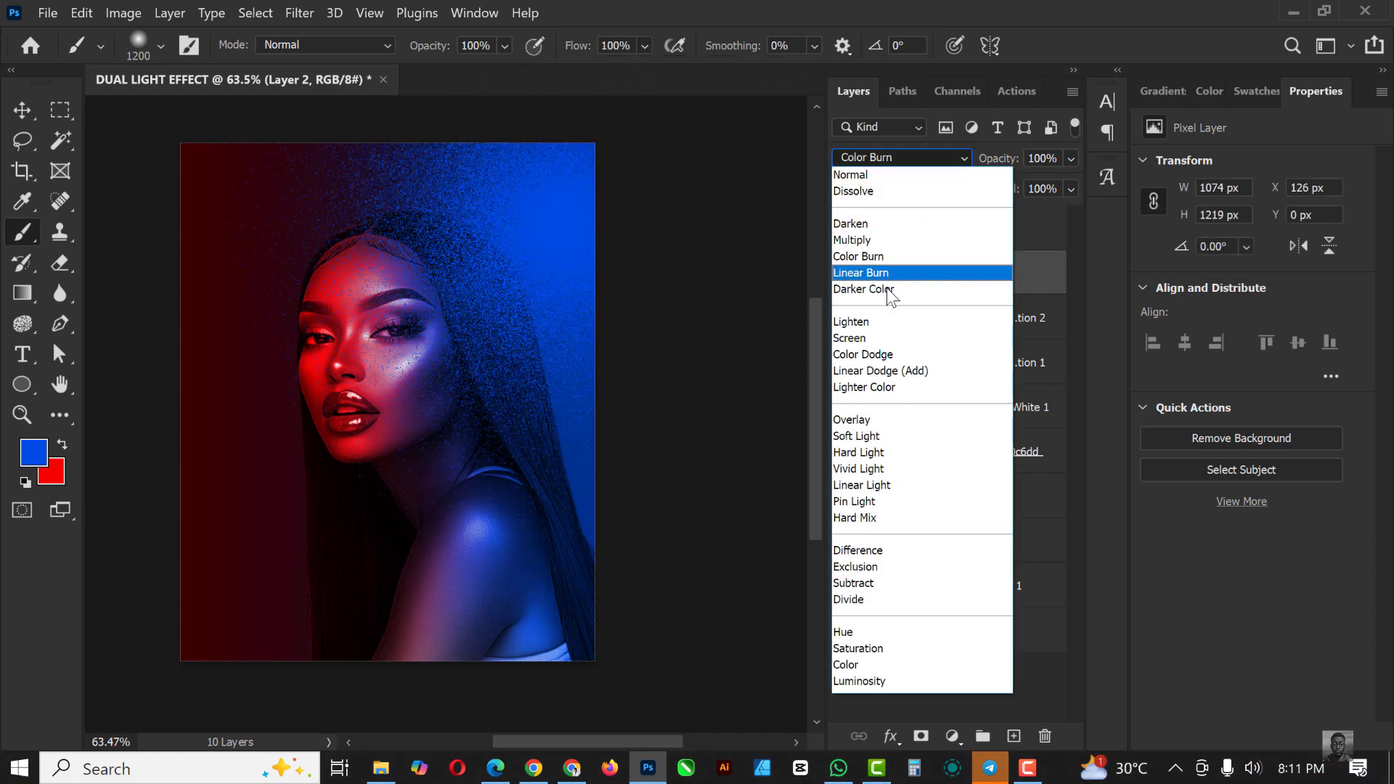
pyautogui.click(865, 337)
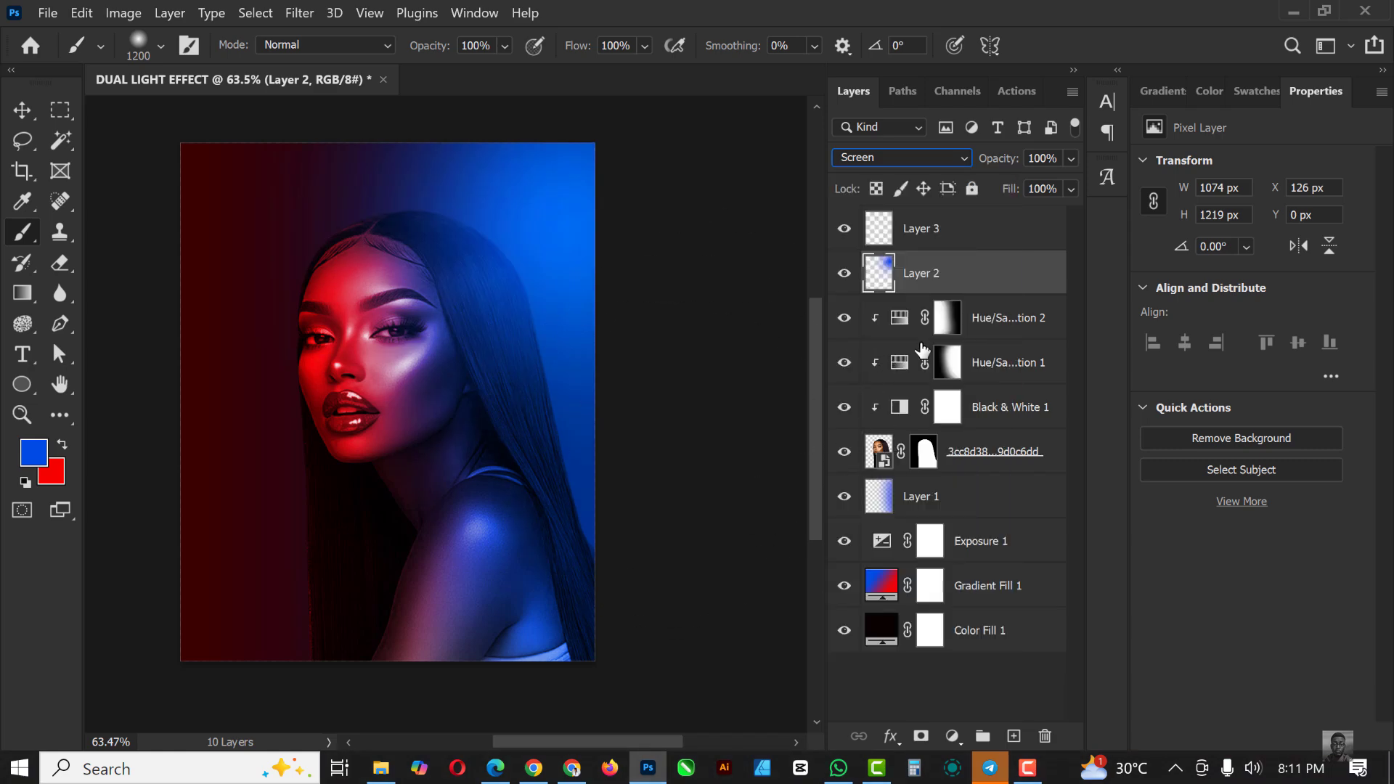
pyautogui.click(944, 237)
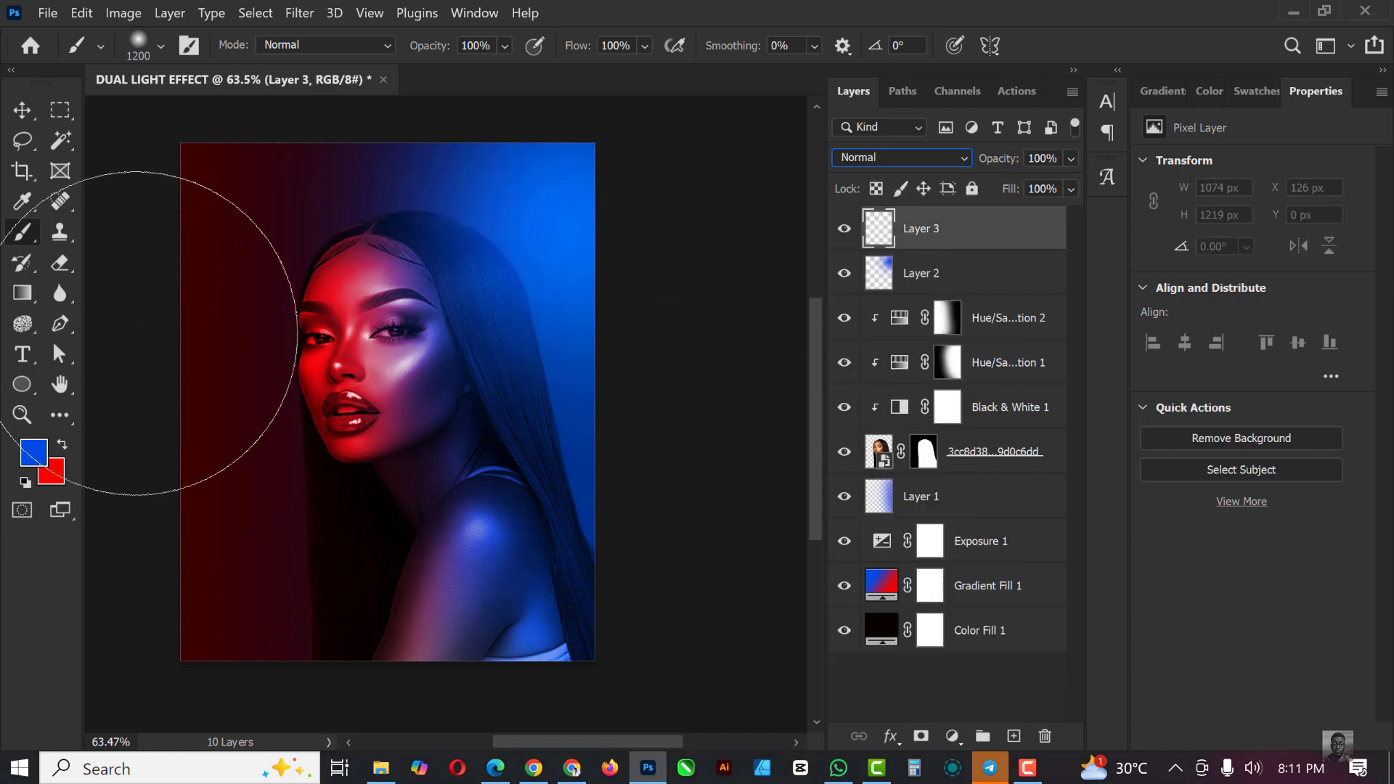
# - Paint a soft red glow on Layer 3's left side, undoing a blue attempt
pyautogui.click(188, 374)
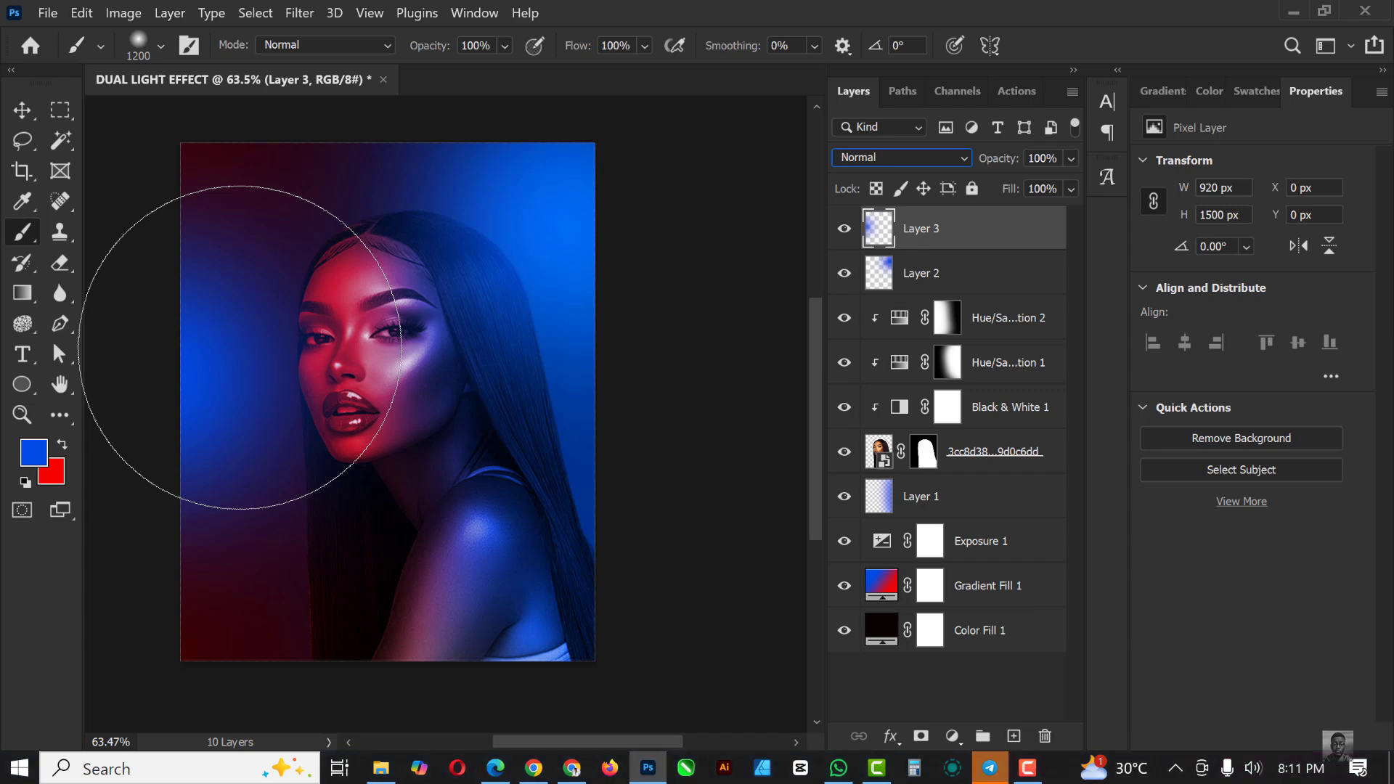
pyautogui.hotkey('ctrl', 'z')
pyautogui.click(21, 110)
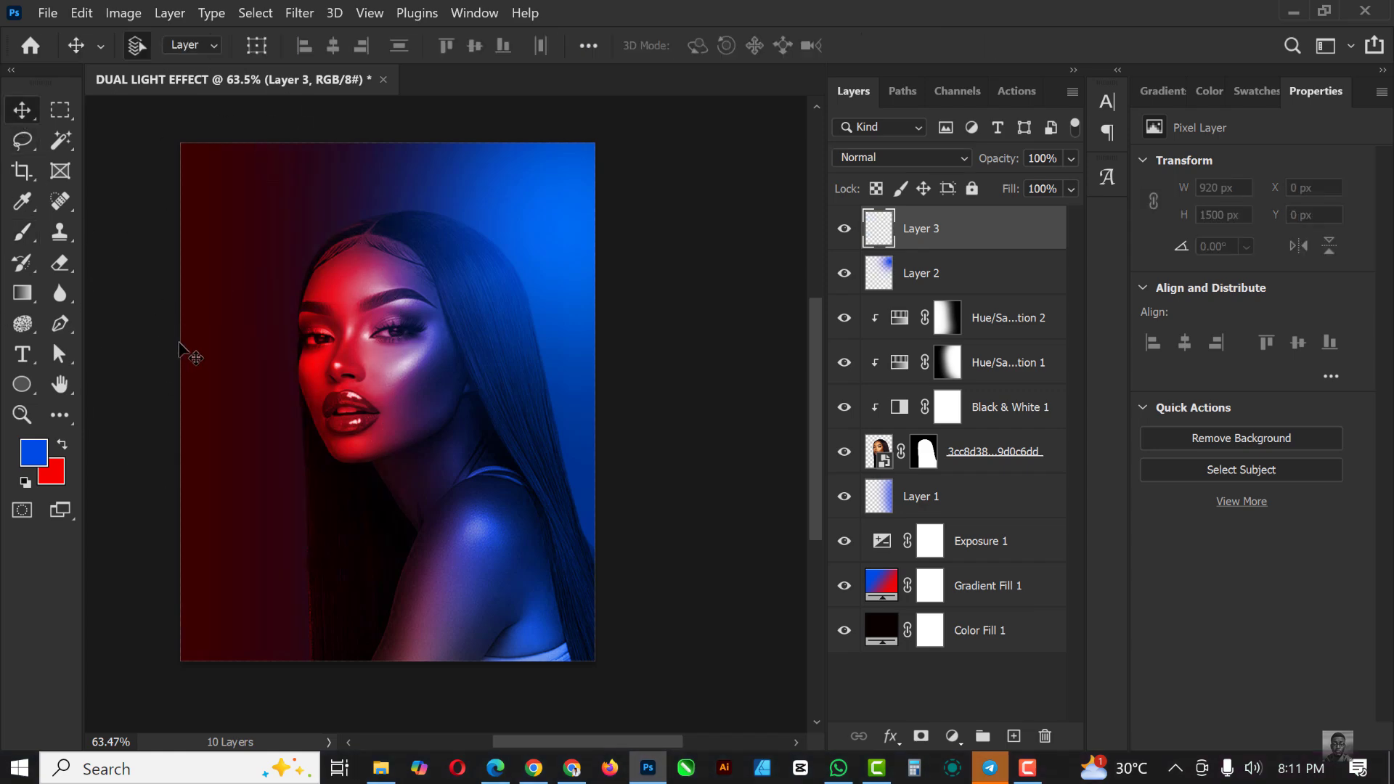
pyautogui.click(22, 234)
pyautogui.click(60, 445)
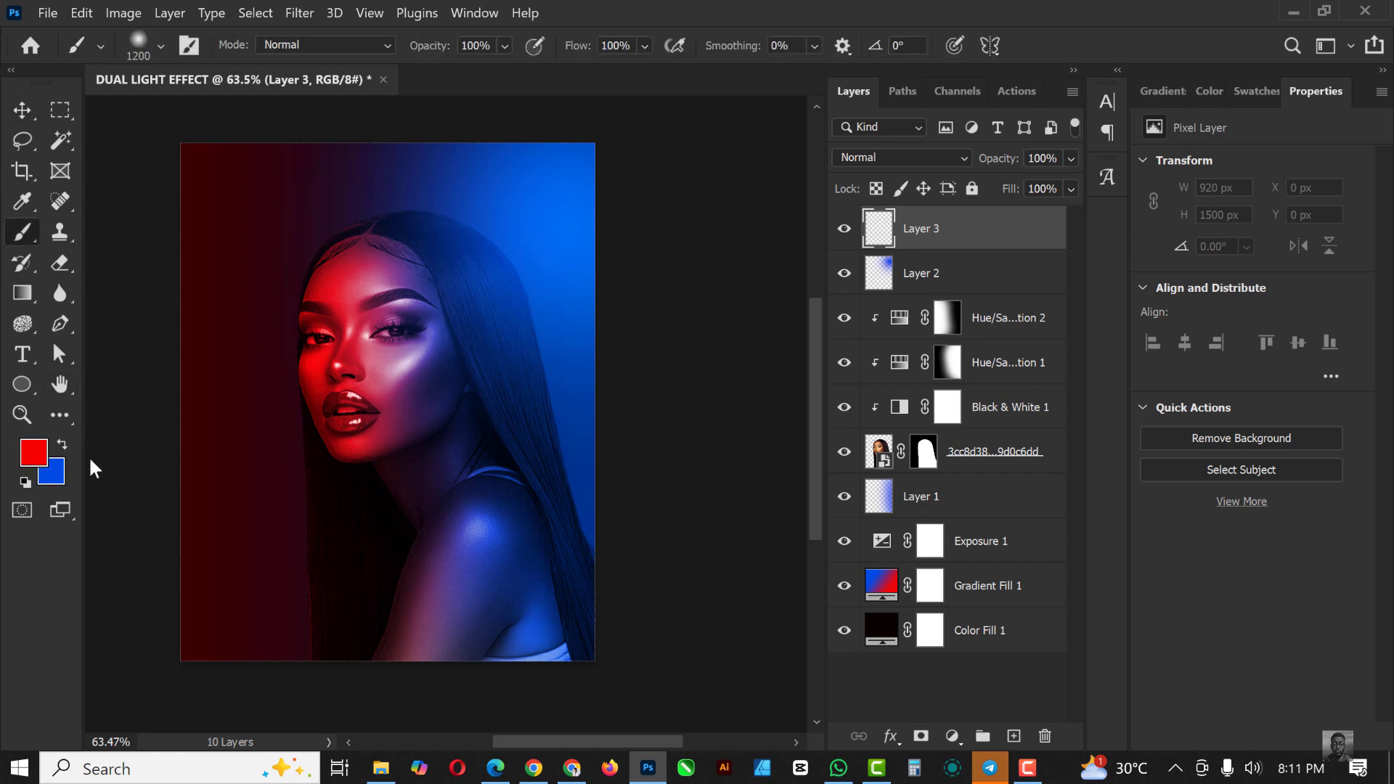
pyautogui.click(210, 347)
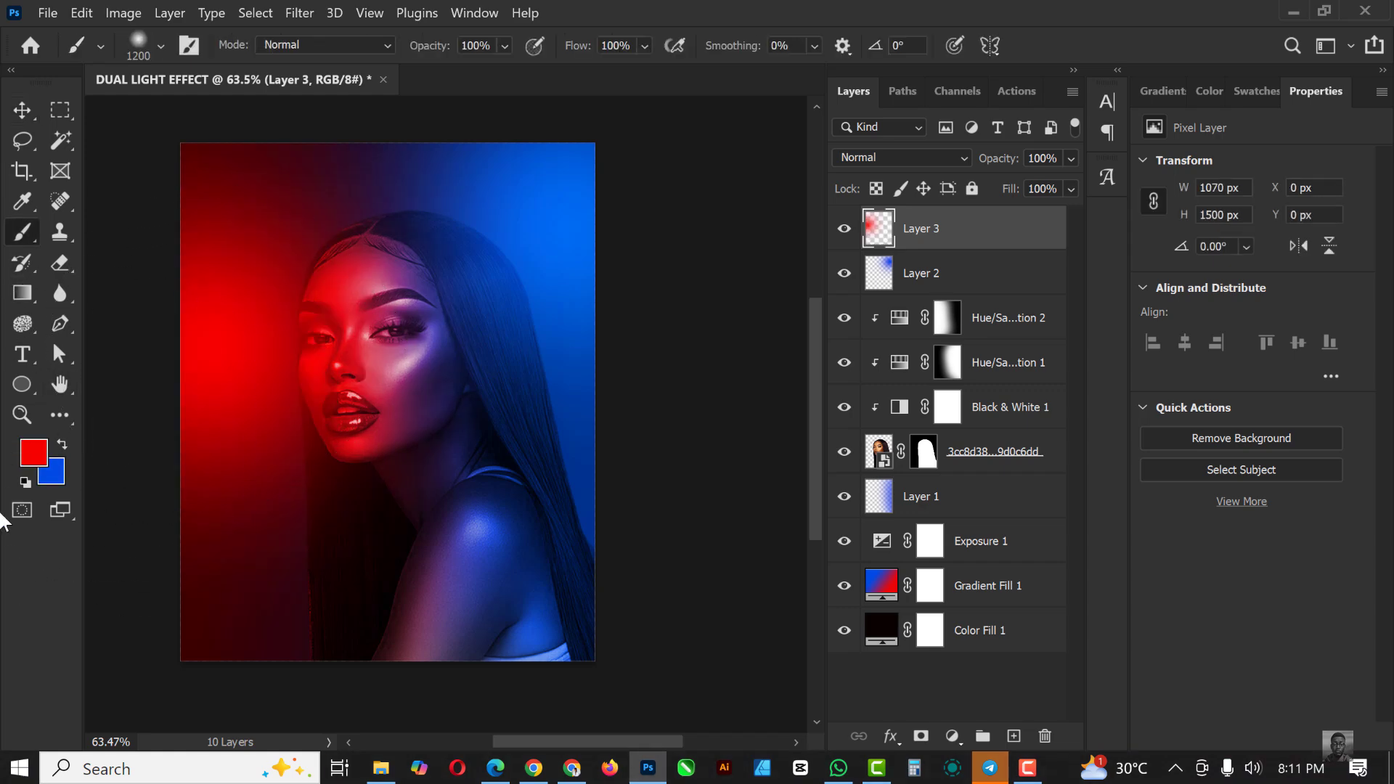
# - Set Layer 3 to Screen and group it with Layer 2 as Group 1
pyautogui.click(908, 155)
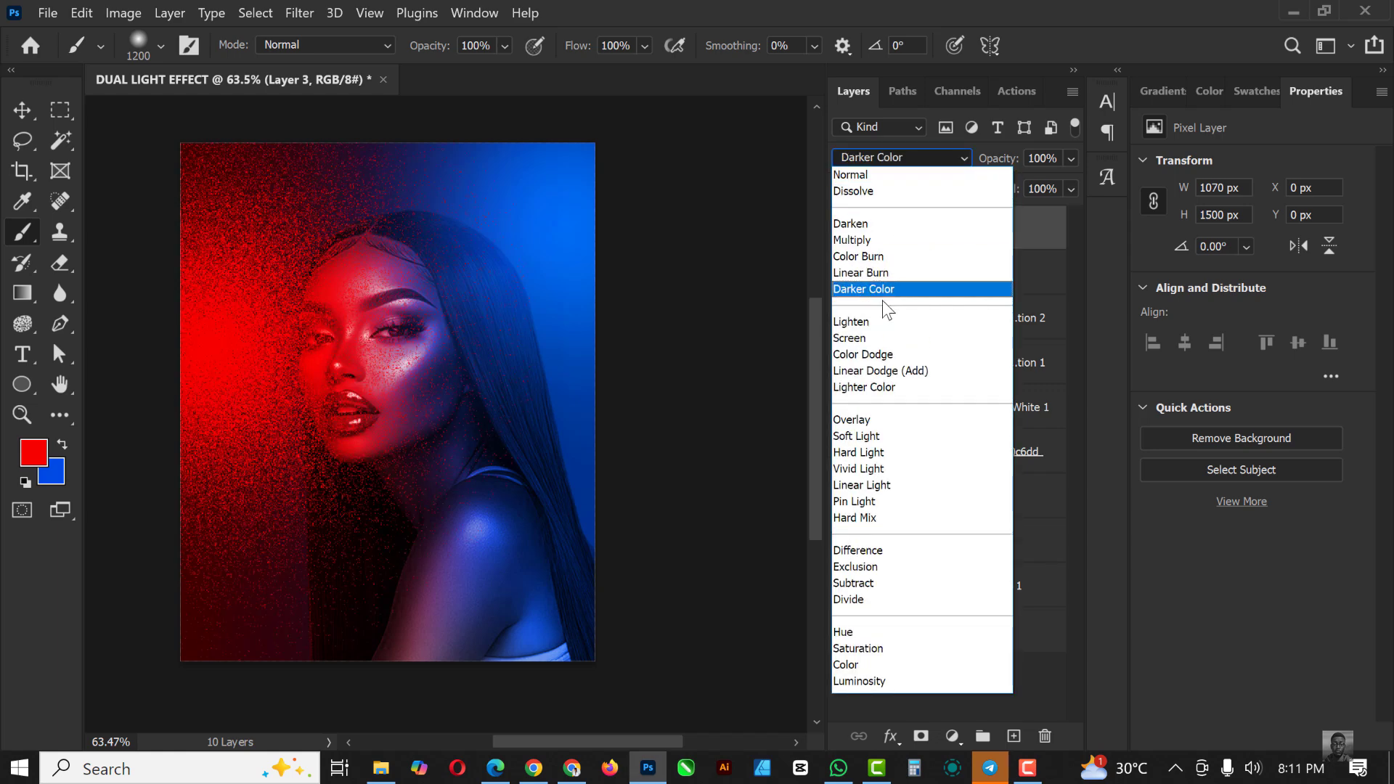
pyautogui.click(860, 338)
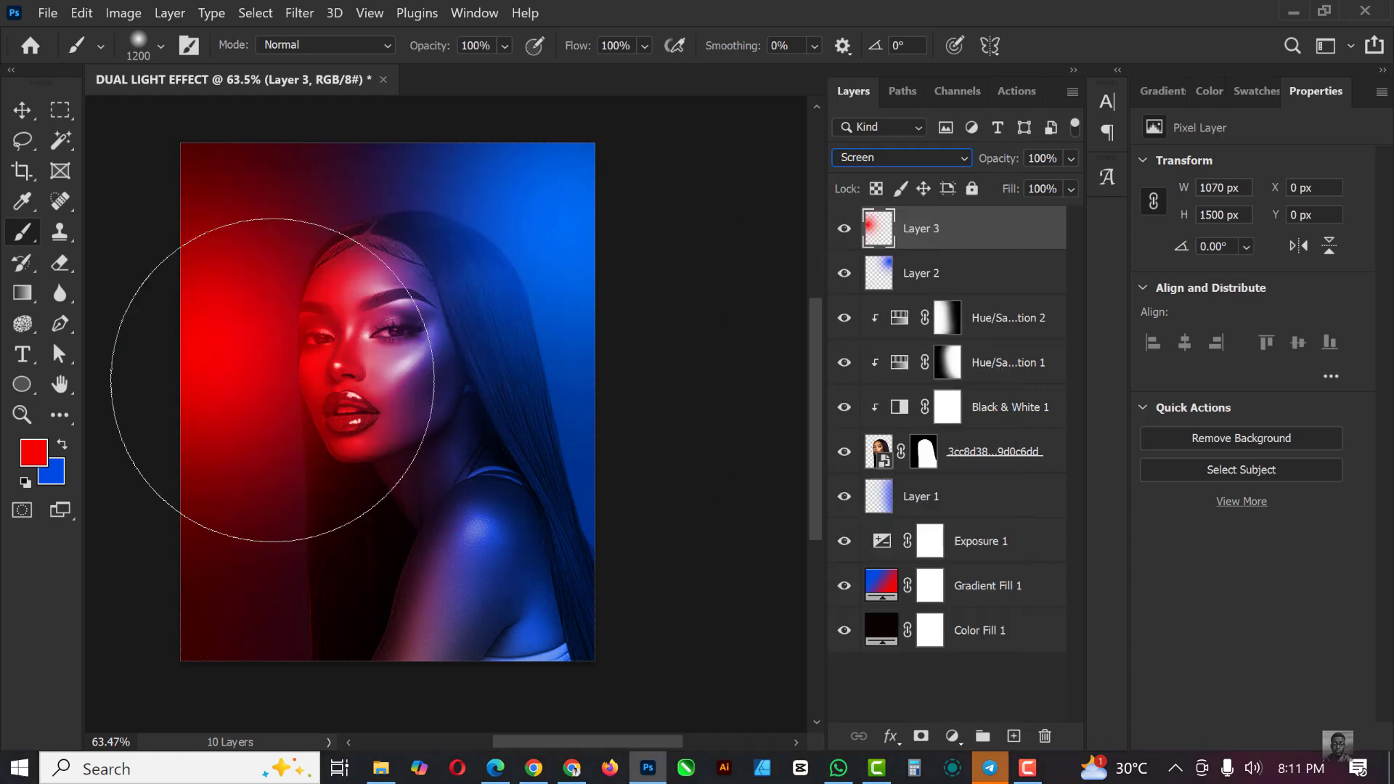
pyautogui.keyDown('shift'); pyautogui.click(984, 283); pyautogui.keyUp('shift')
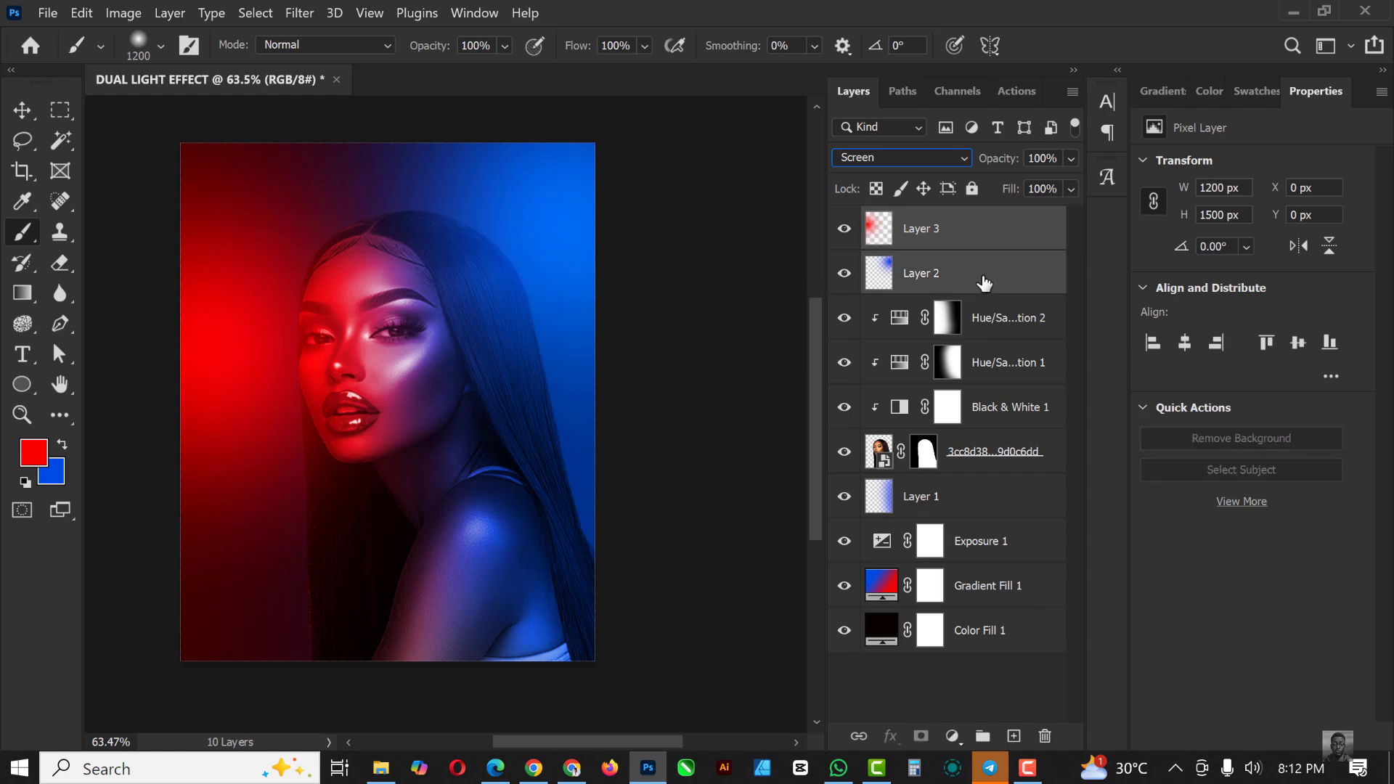
pyautogui.hotkey('ctrl', 'g')
# - Set Group 1 to 41% opacity and add a new empty layer above it
pyautogui.click(1071, 188)
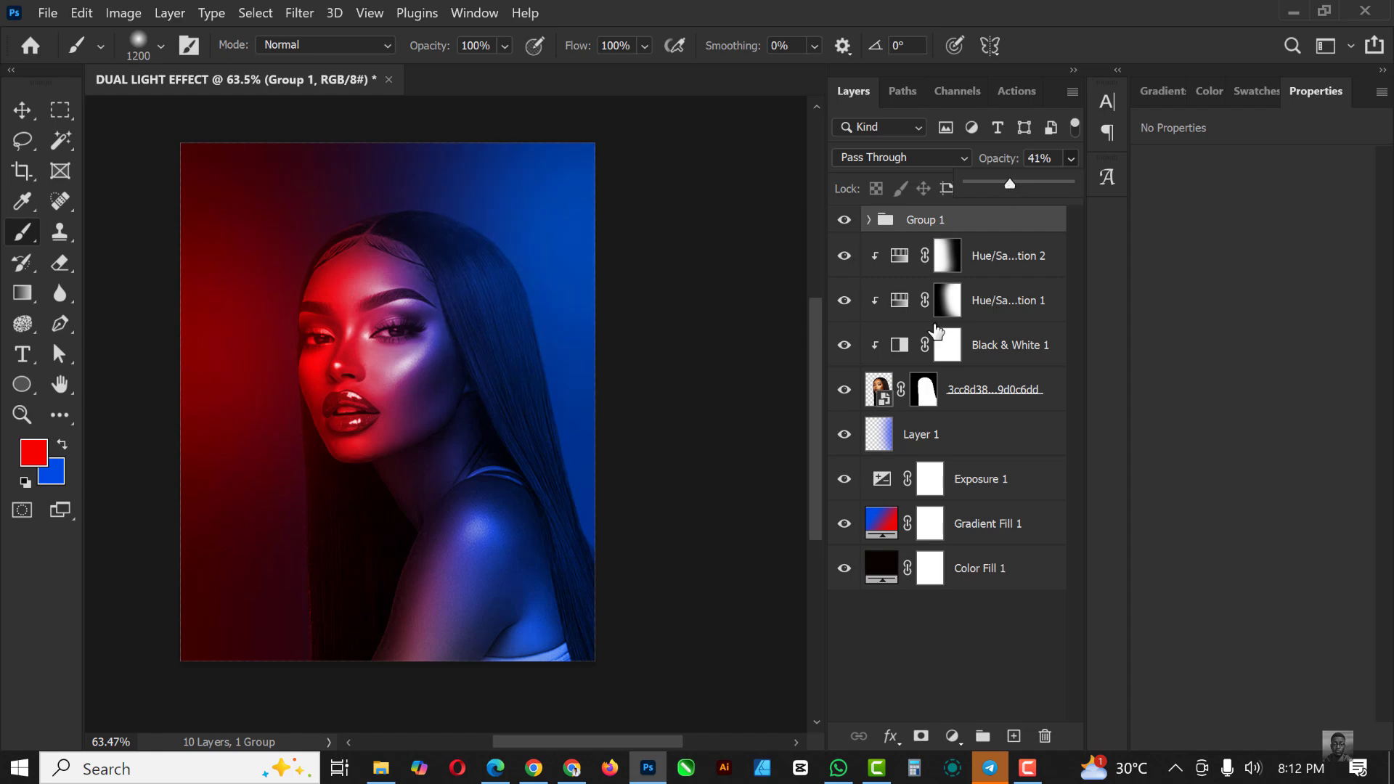
pyautogui.click(1012, 736)
pyautogui.click(1012, 736)
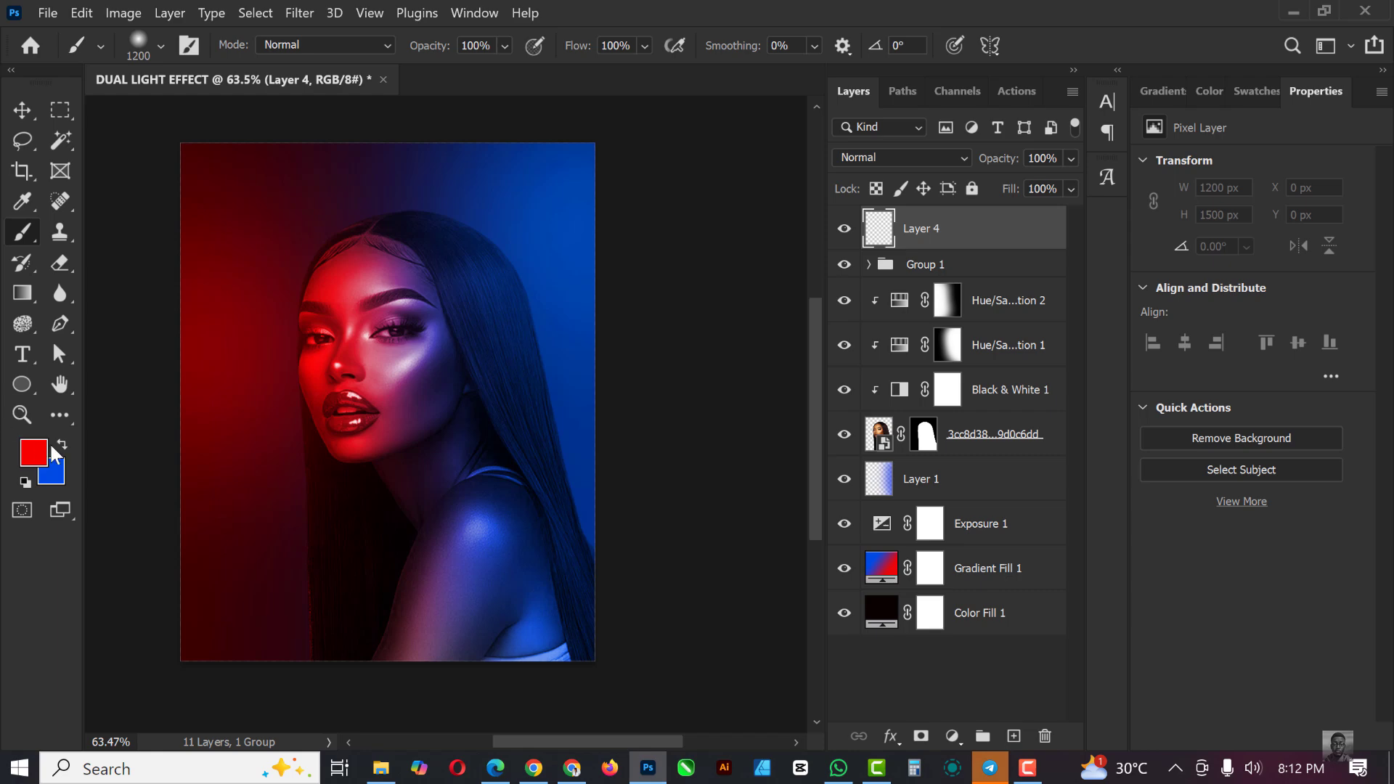
# - Paint a lower-right blue glow on Layer 4 in Linear Dodge (Add) at 43% opacity
pyautogui.click(589, 630)
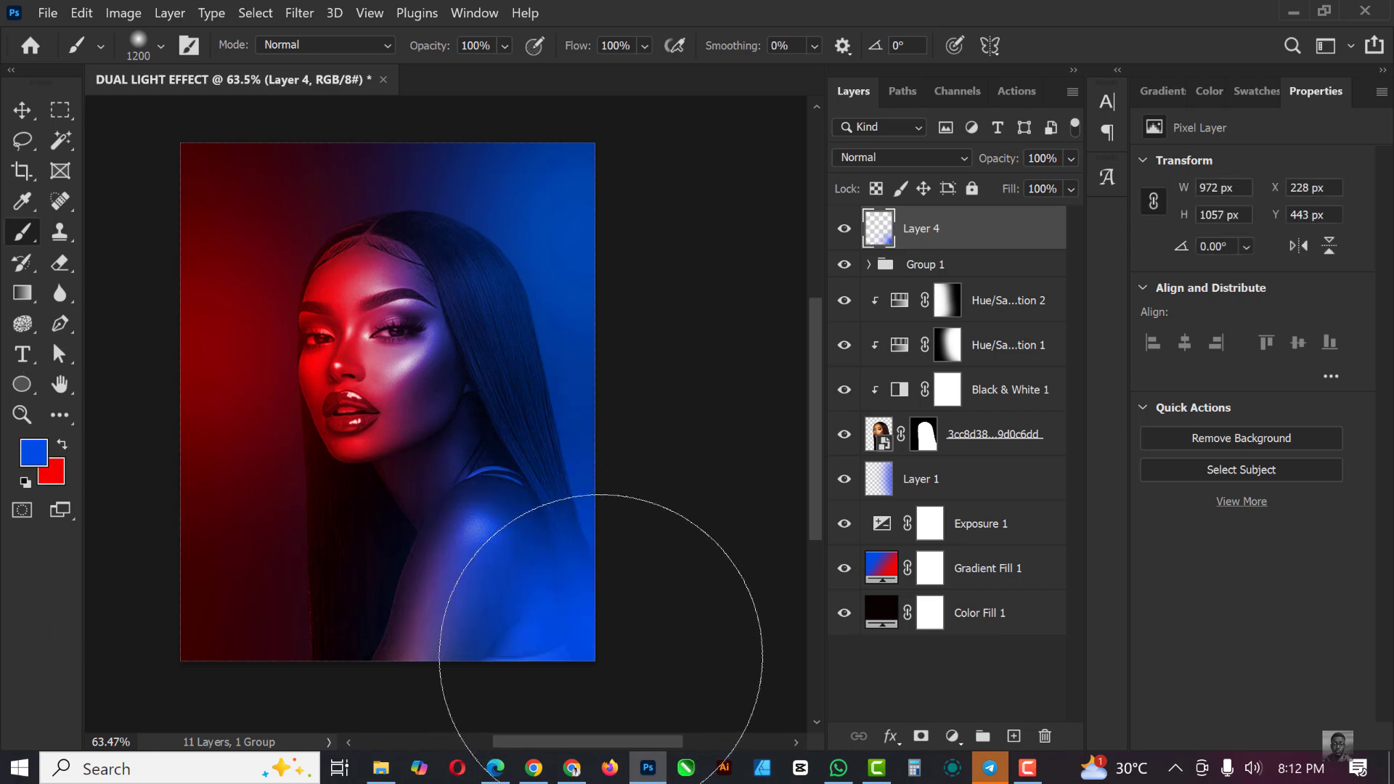
pyautogui.click(959, 159)
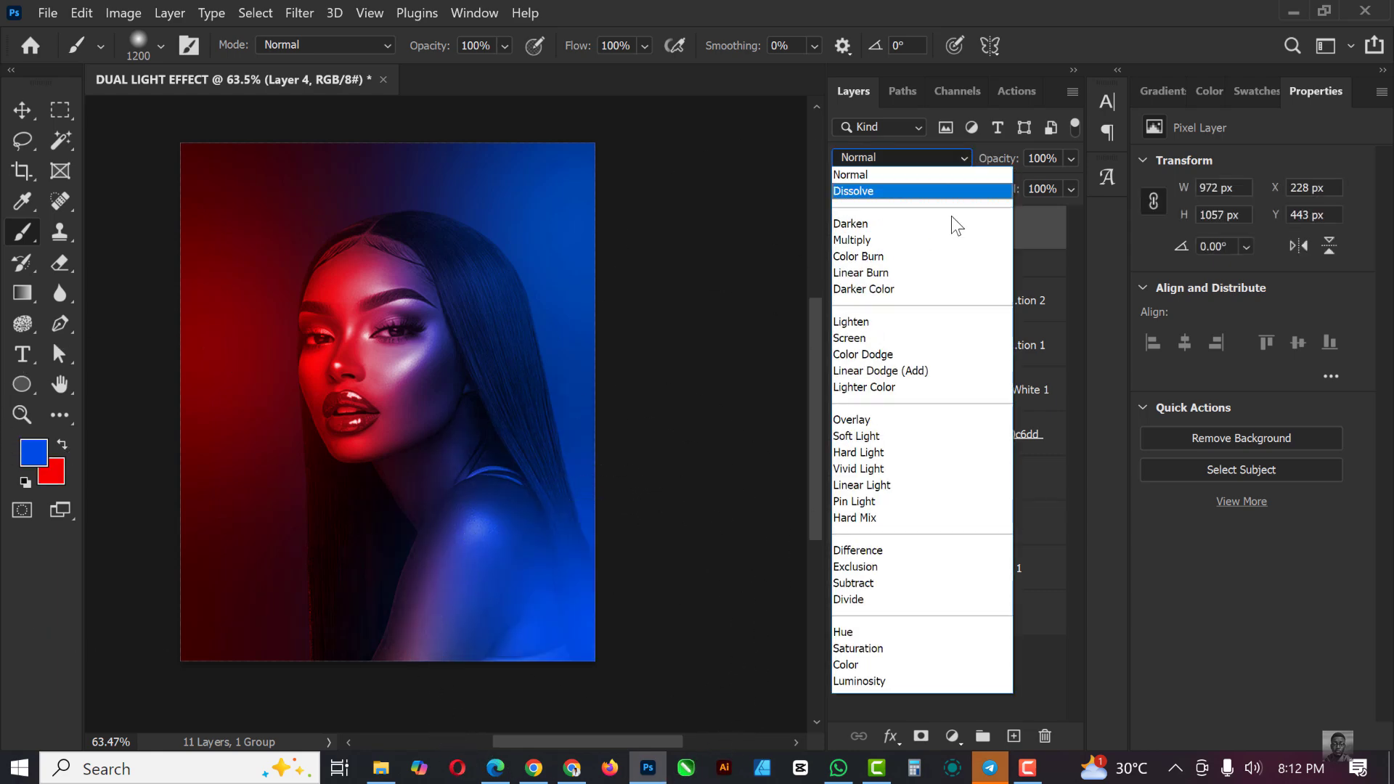
pyautogui.click(903, 370)
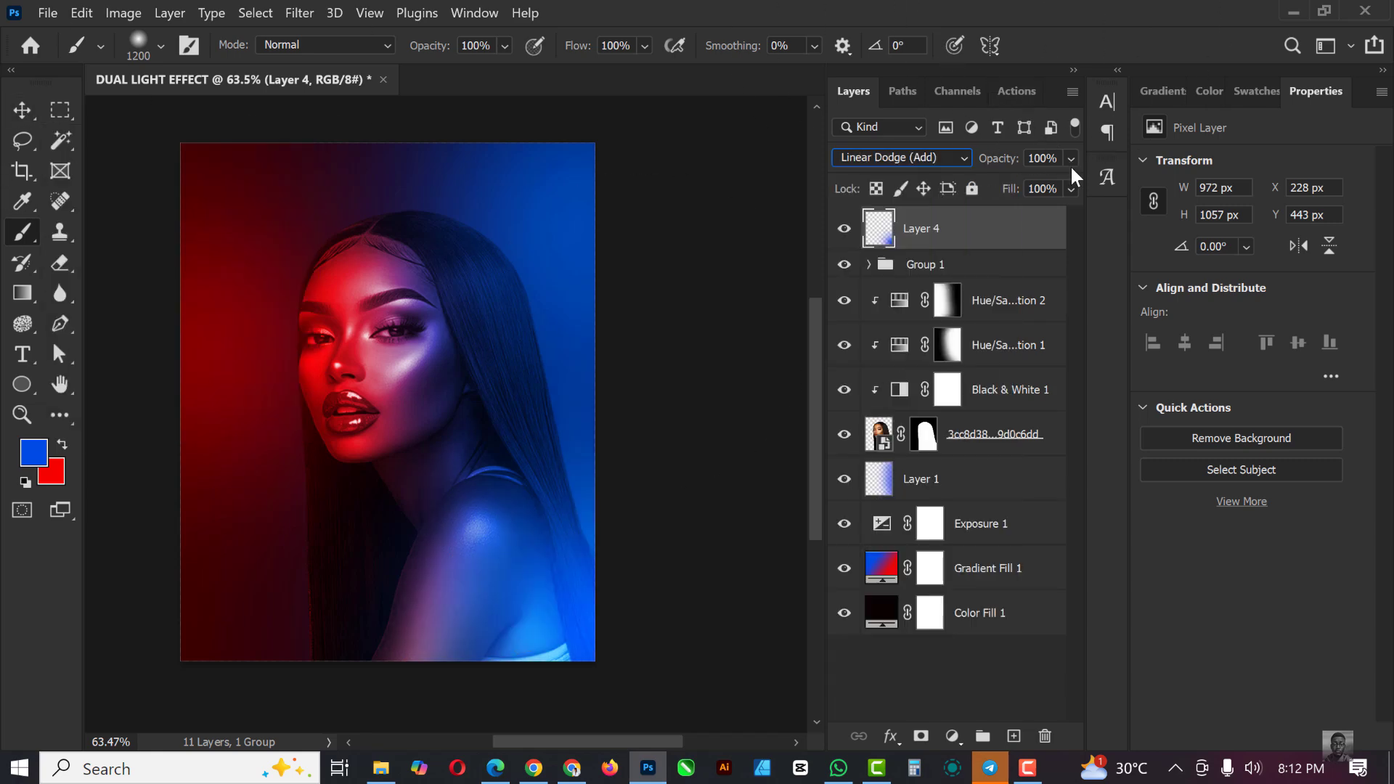
pyautogui.click(1071, 188)
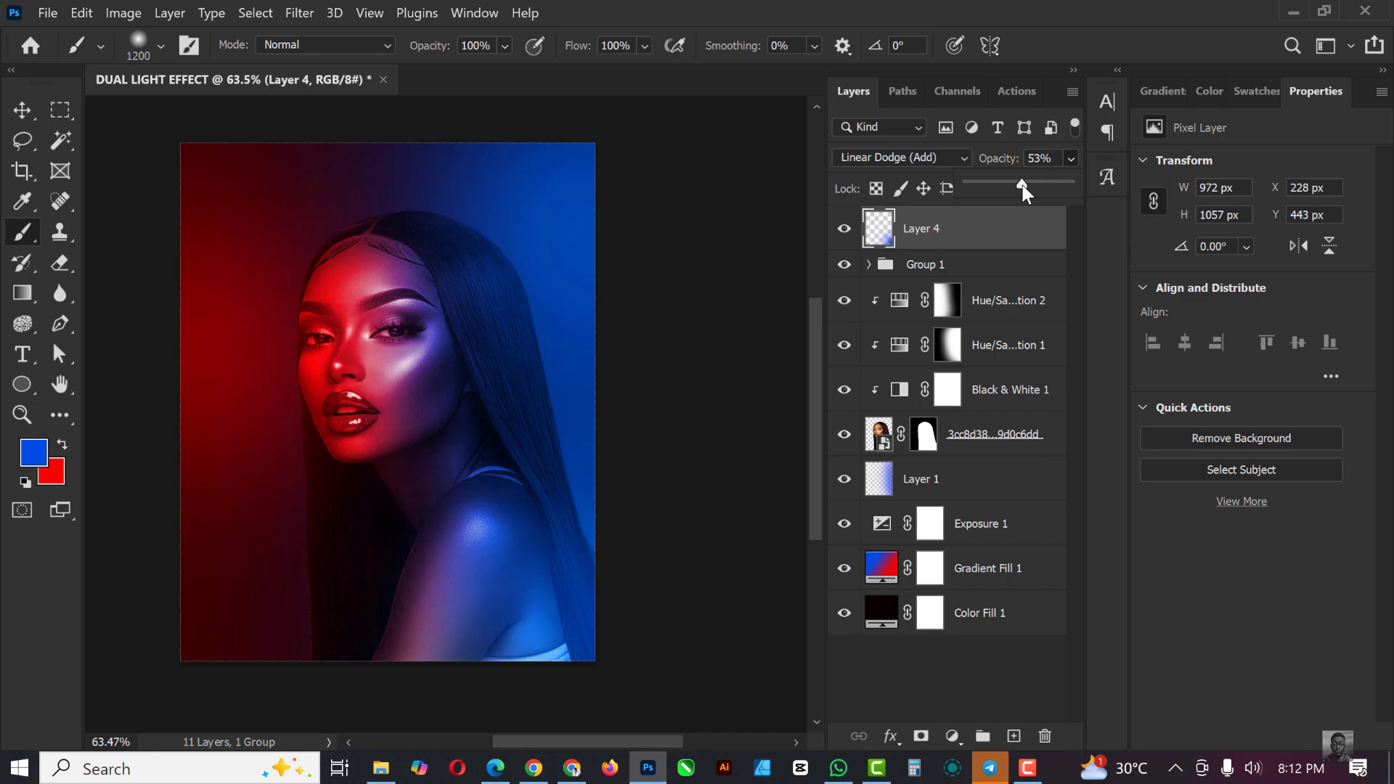
pyautogui.moveTo(1013, 186); pyautogui.dragTo(1012, 186)
pyautogui.click(1014, 736)
# - Paint a red top-left glow on Layer 5 in Linear Dodge (Add) mode
pyautogui.click(166, 161)
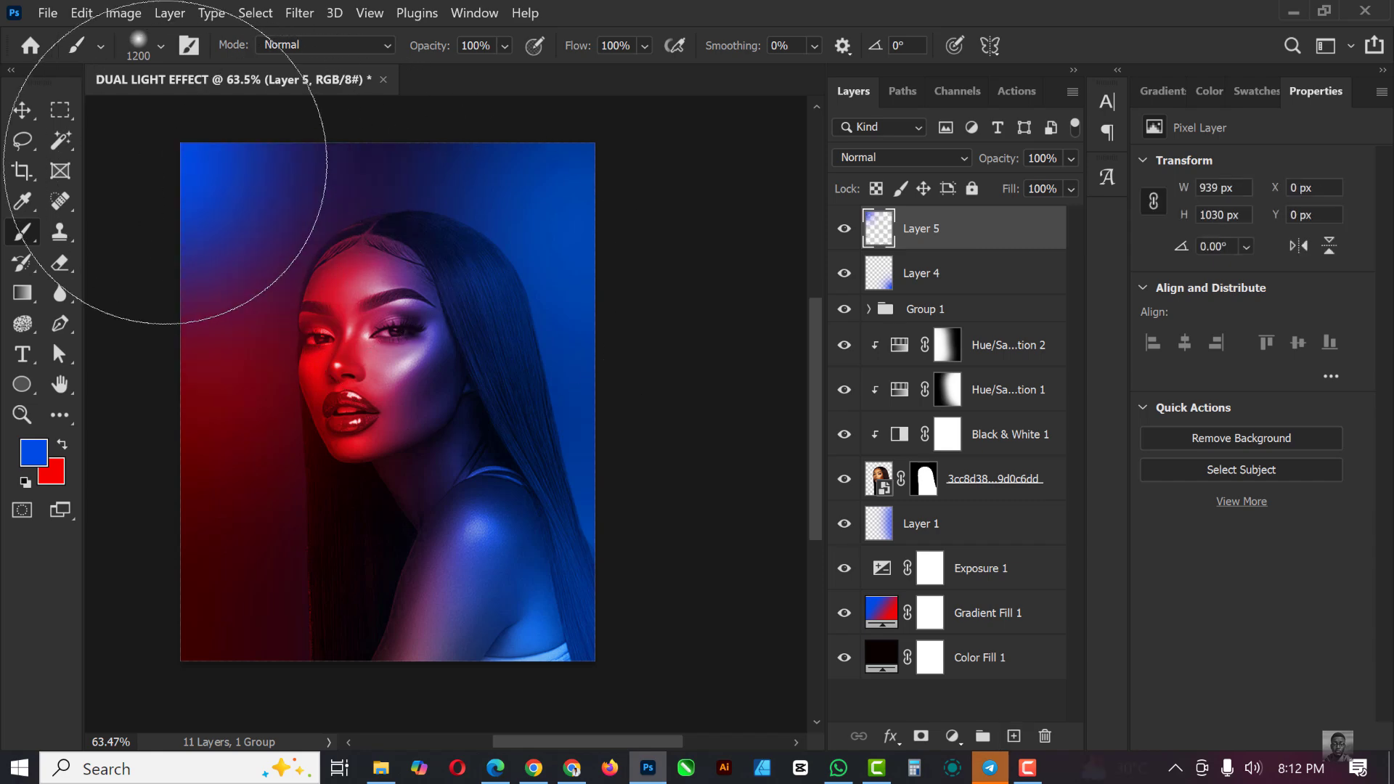
pyautogui.hotkey('ctrl', 'z')
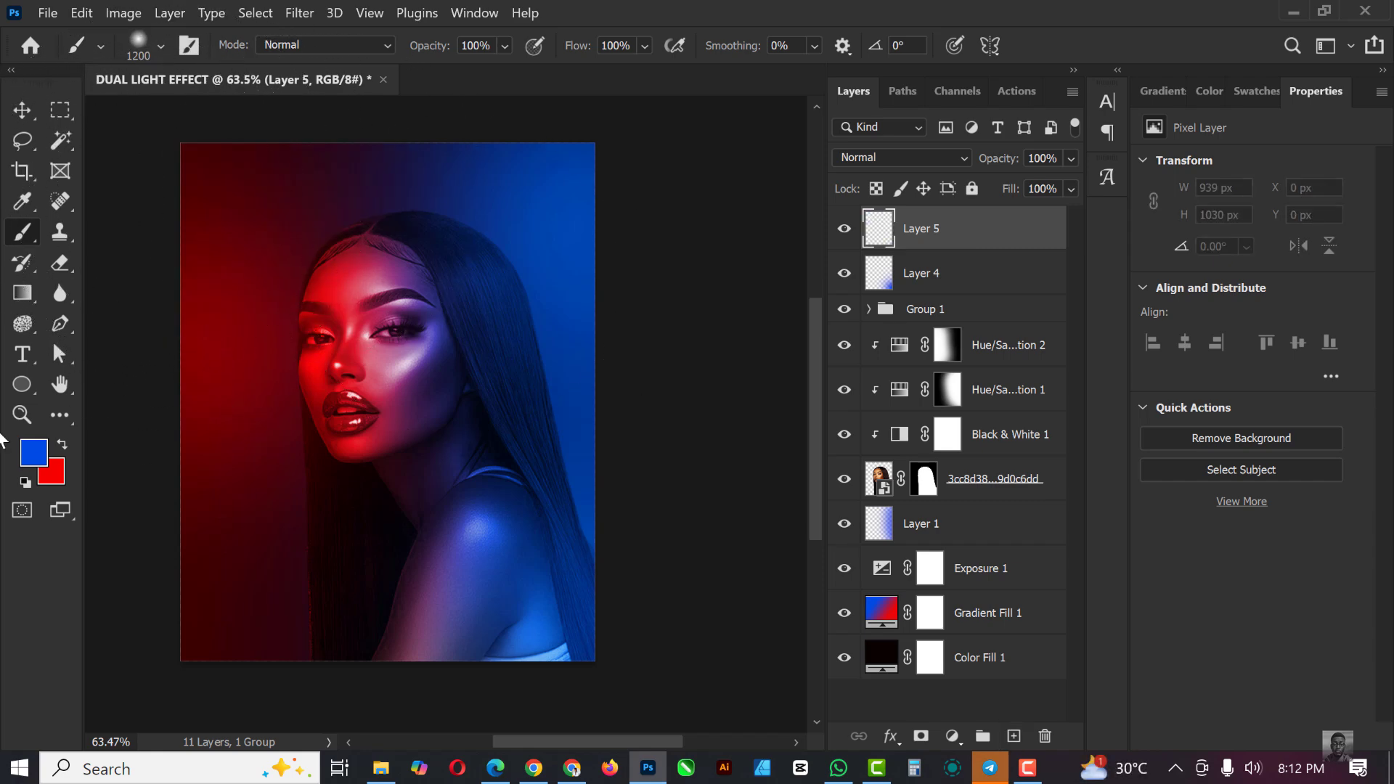
pyautogui.click(63, 443)
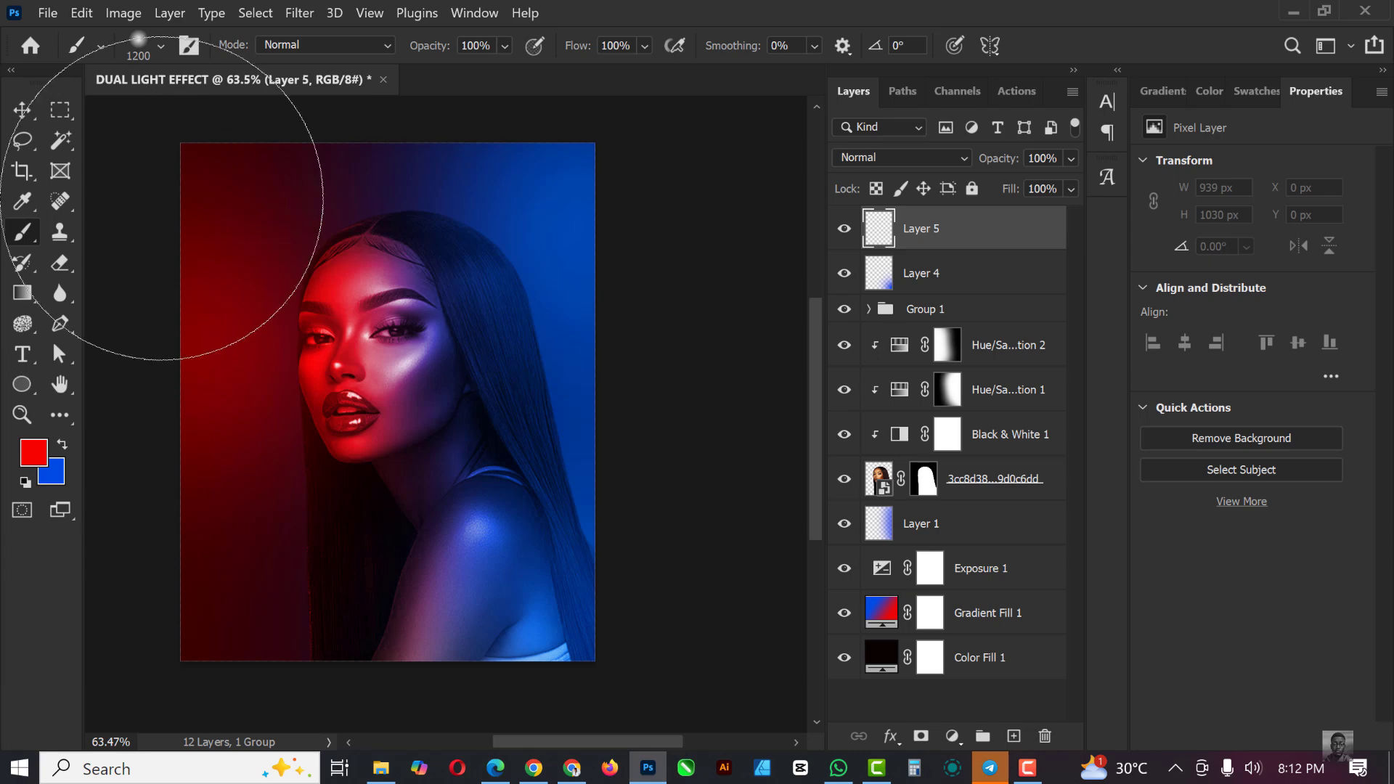
pyautogui.click(163, 198)
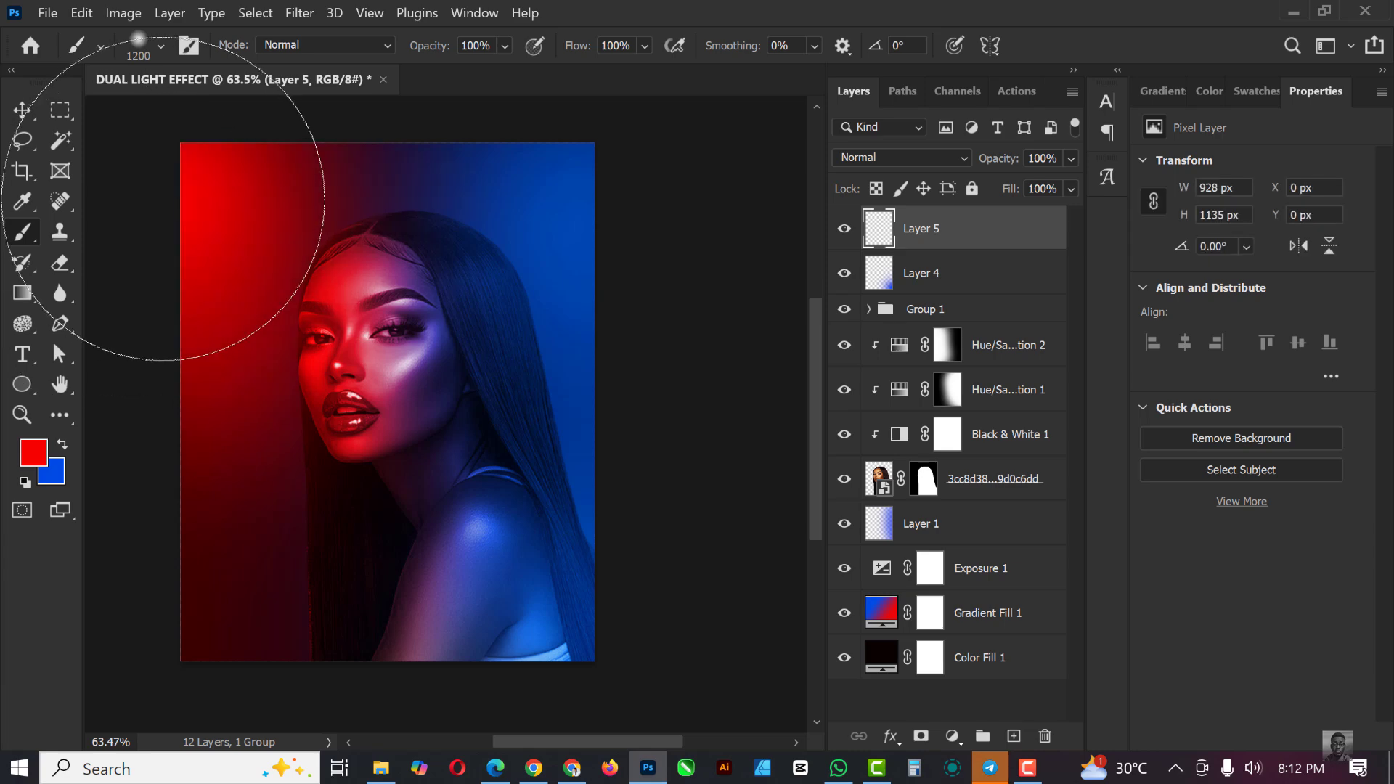
pyautogui.click(929, 156)
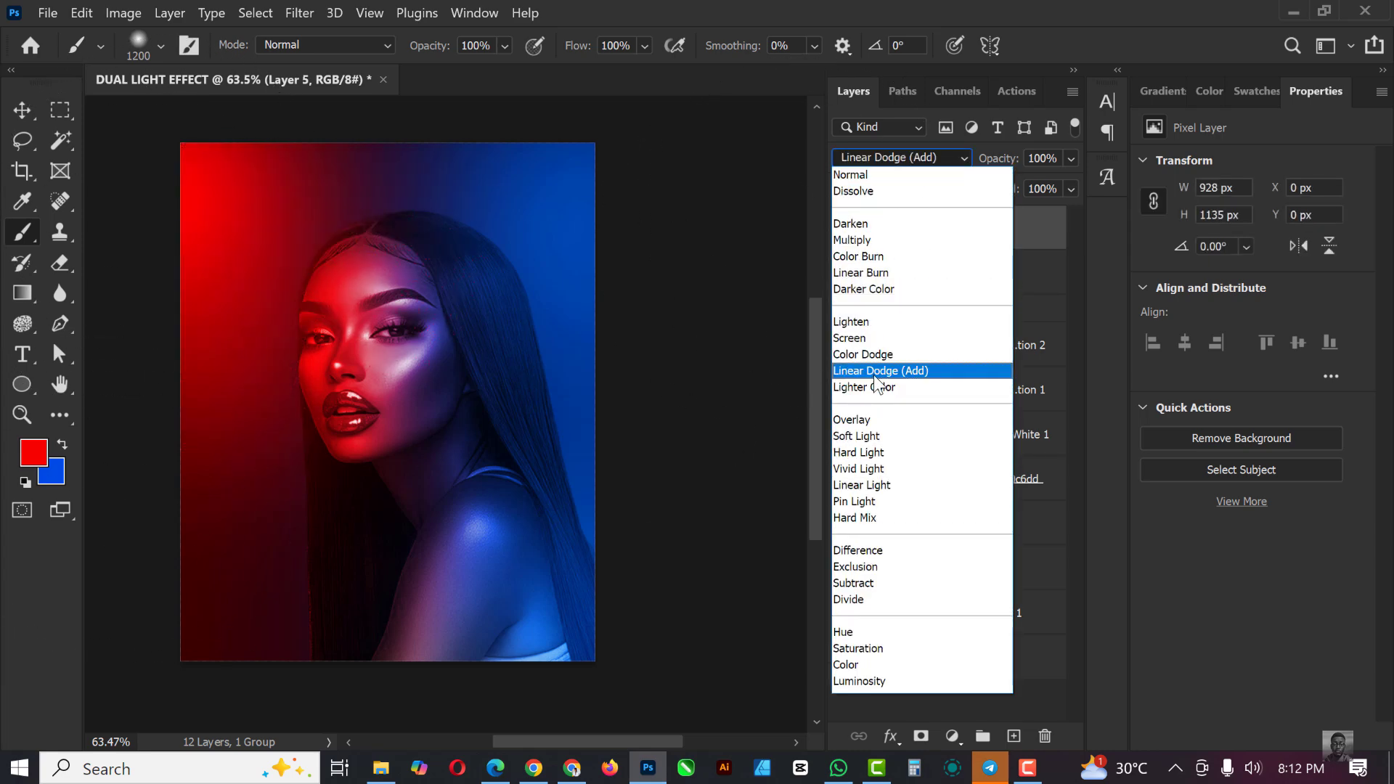
pyautogui.click(874, 372)
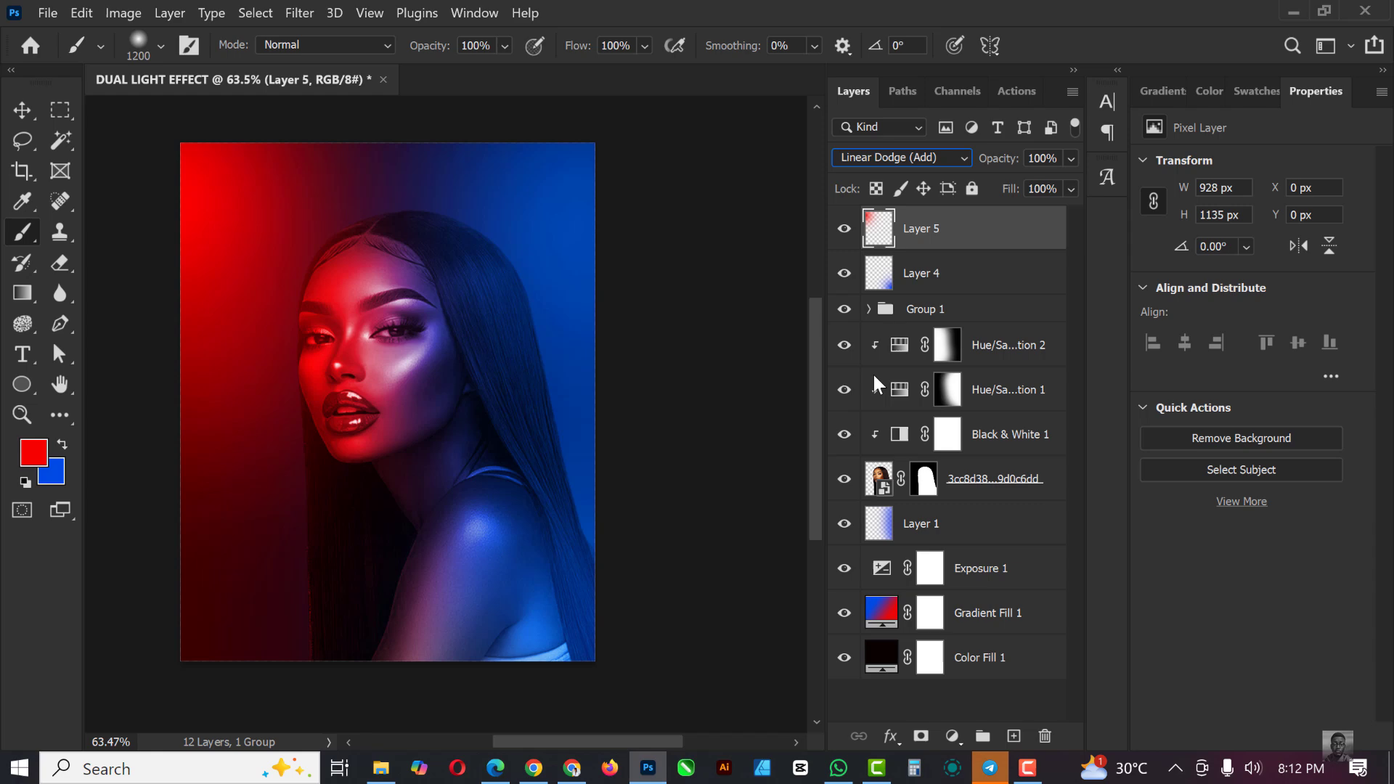
# - Group Layers 4 and 5 as Group 2, set to Lighter Color at 39%
pyautogui.keyDown('shift'); pyautogui.click(964, 283); pyautogui.keyUp('shift')
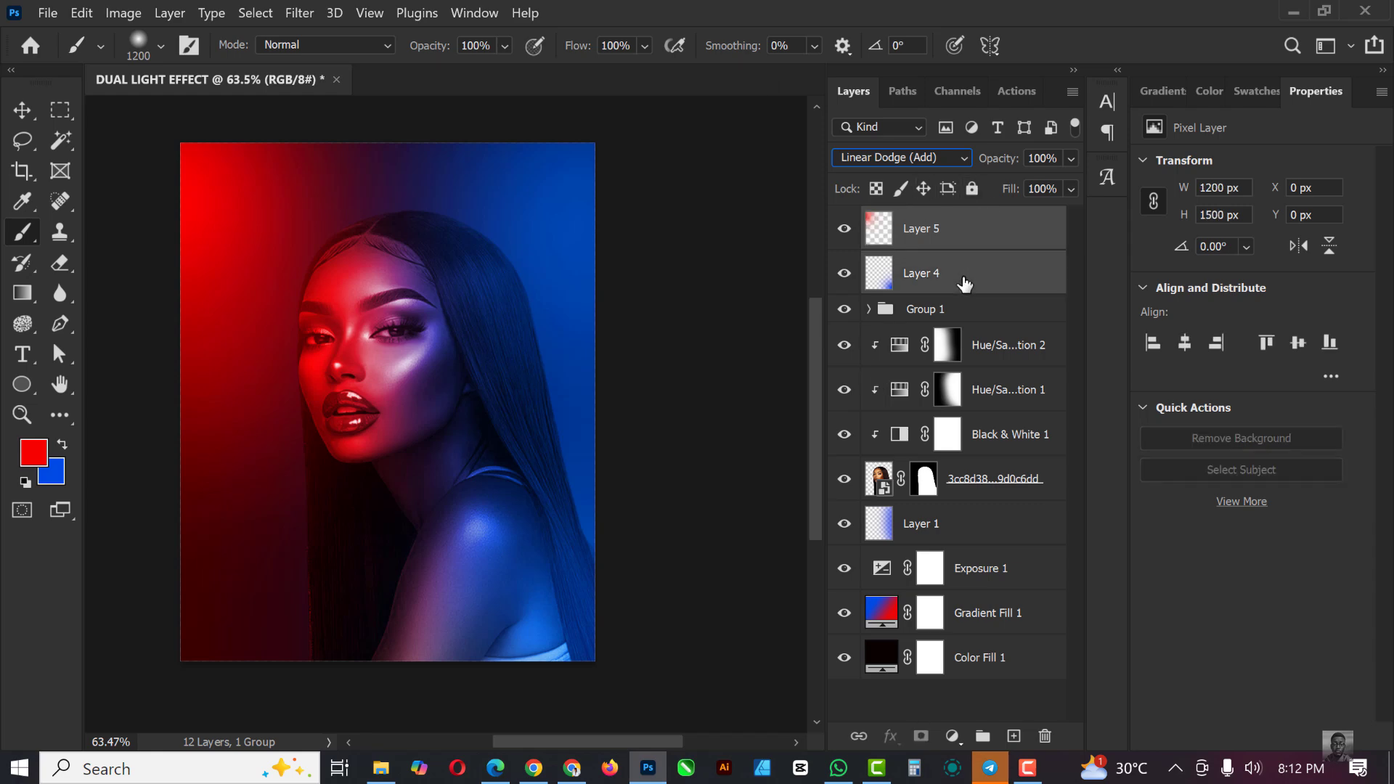
pyautogui.hotkey('ctrl', 'g')
pyautogui.click(956, 156)
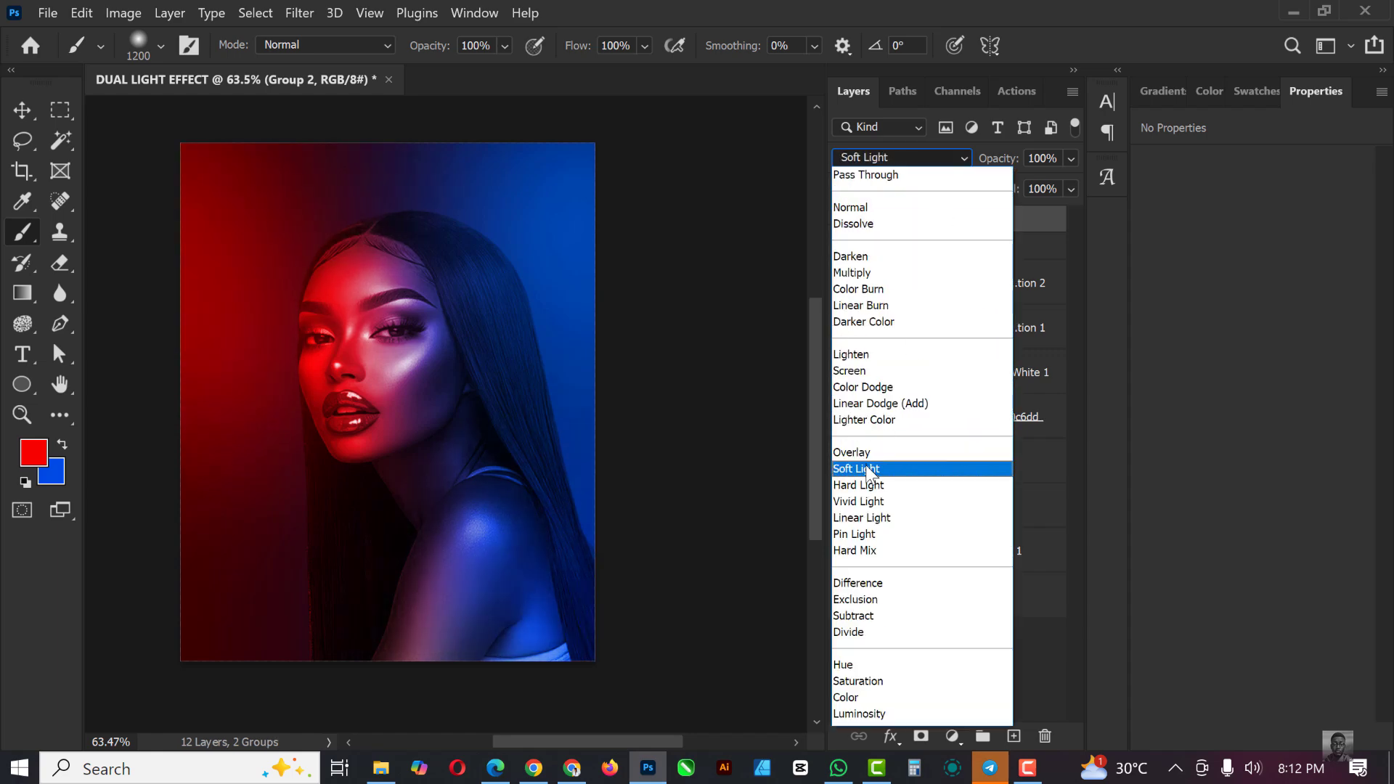
pyautogui.click(874, 424)
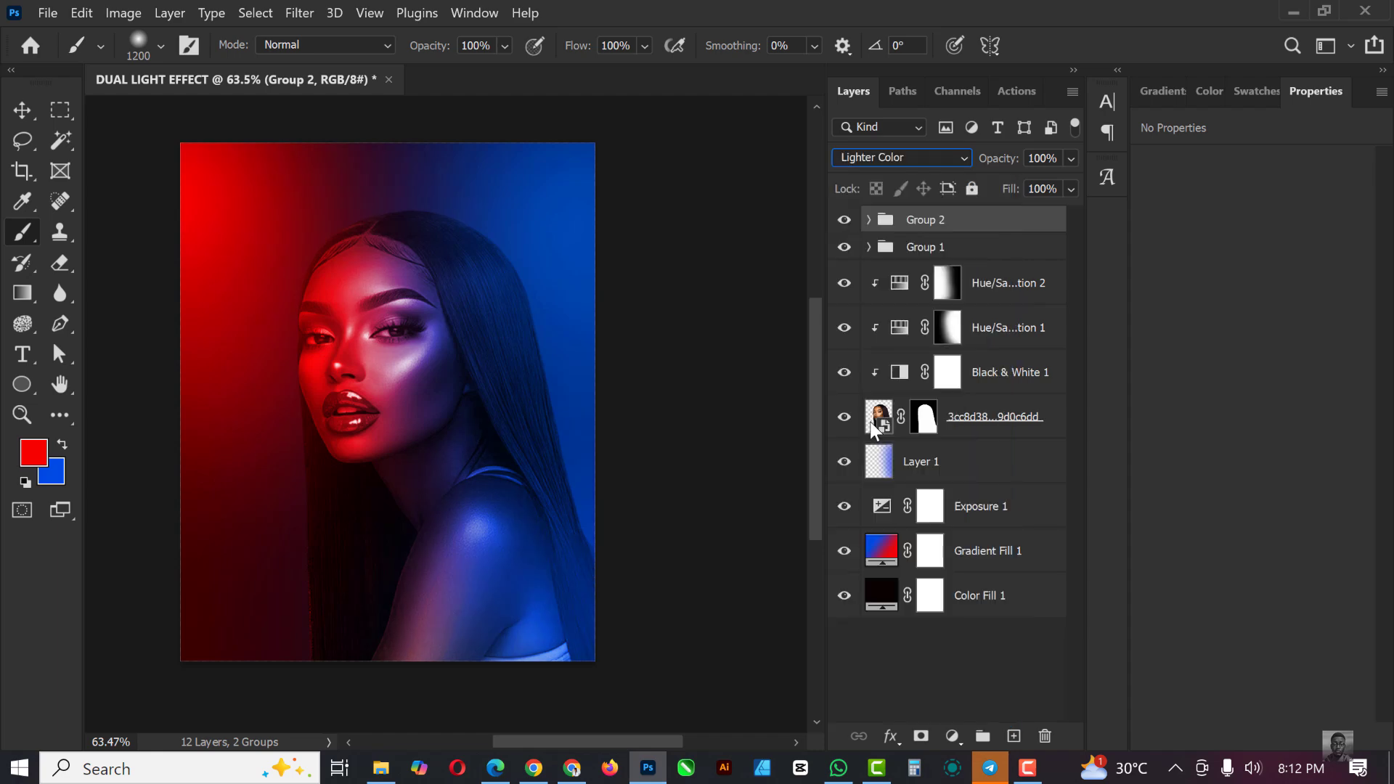
pyautogui.click(1070, 158)
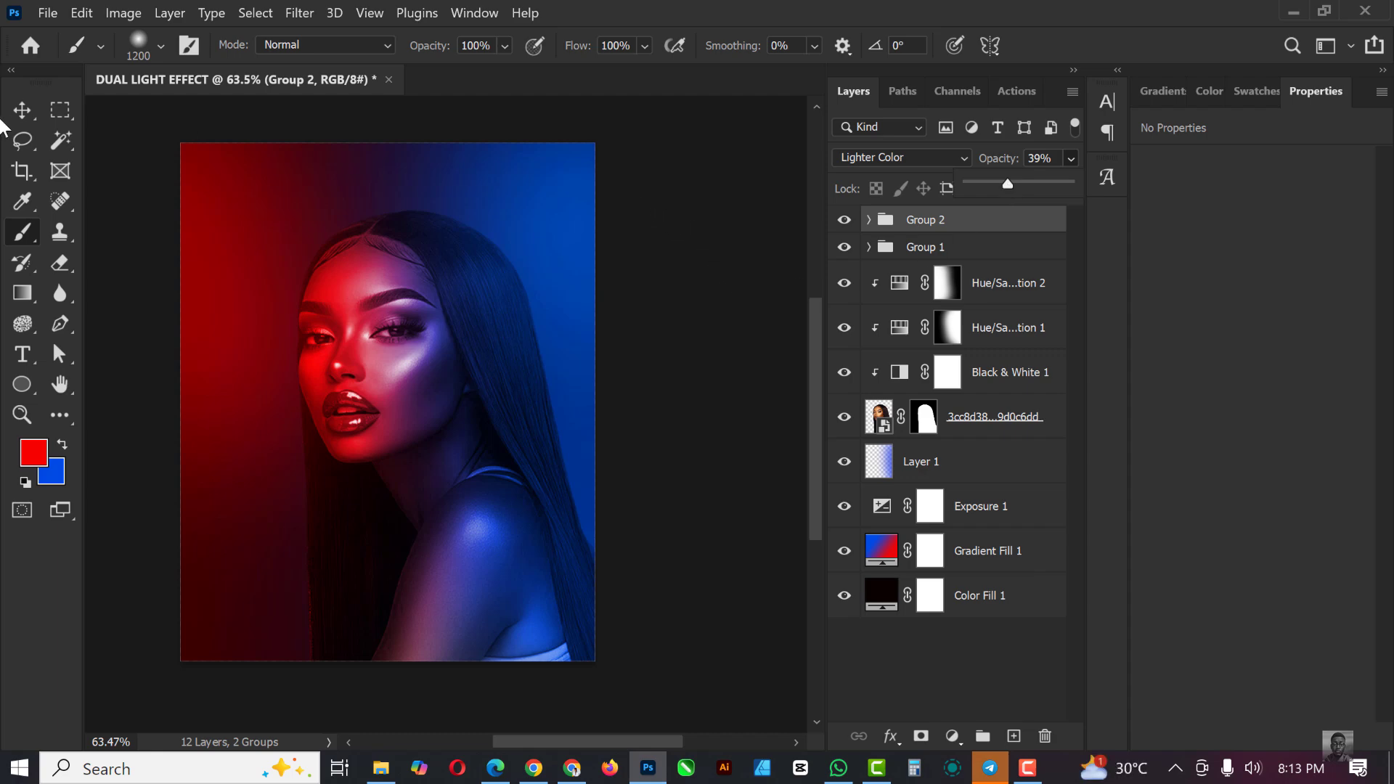
# - Place the B97-125 star texture from the DUAL LIGHT folder into the document
pyautogui.click(21, 109)
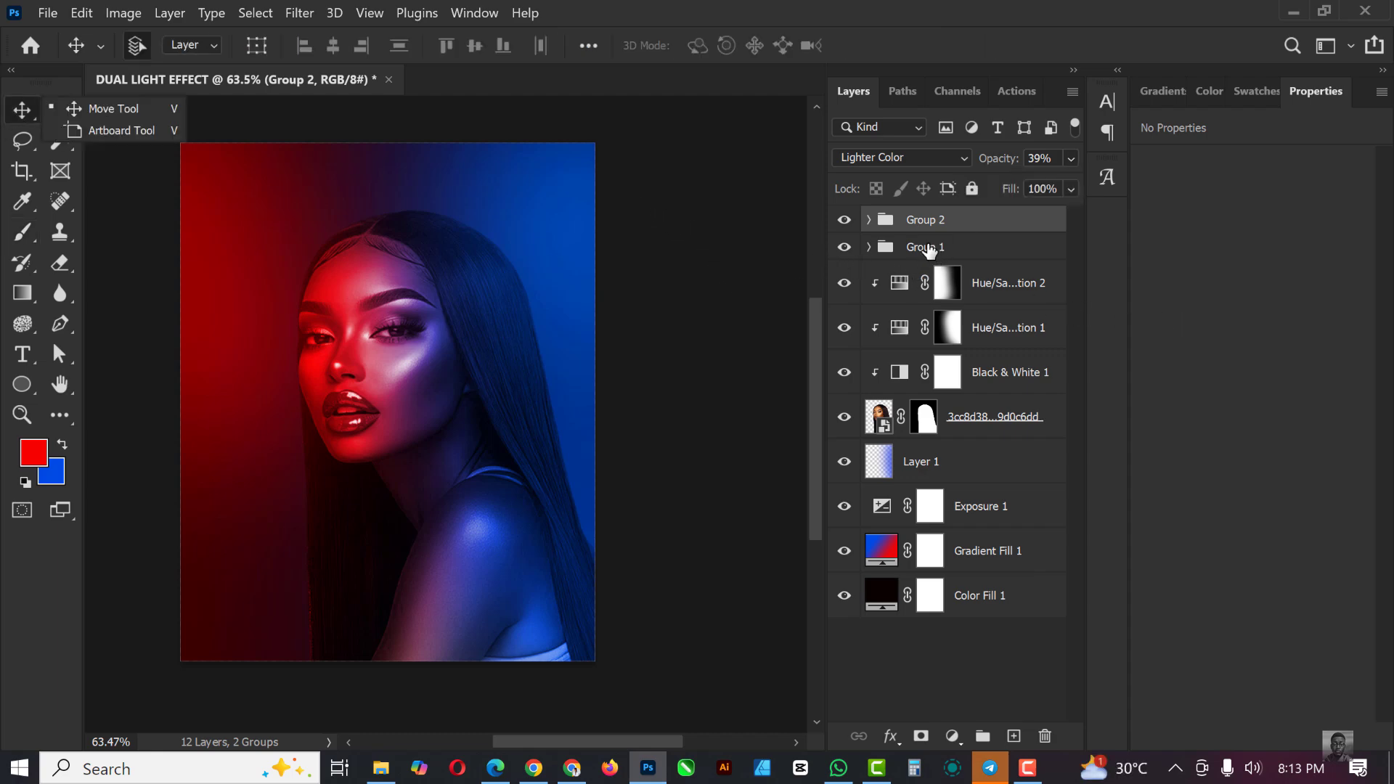
pyautogui.click(752, 218)
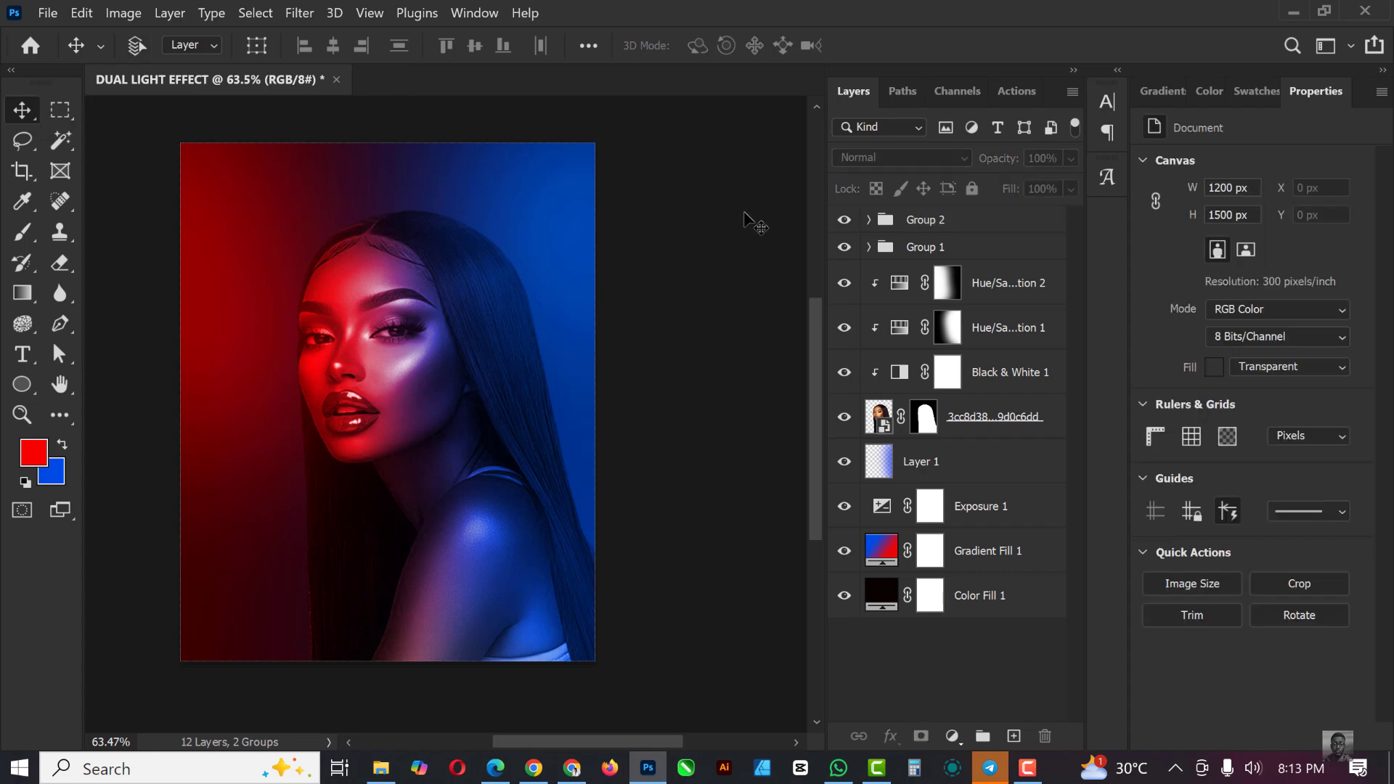
pyautogui.scroll(2, 745, 213)
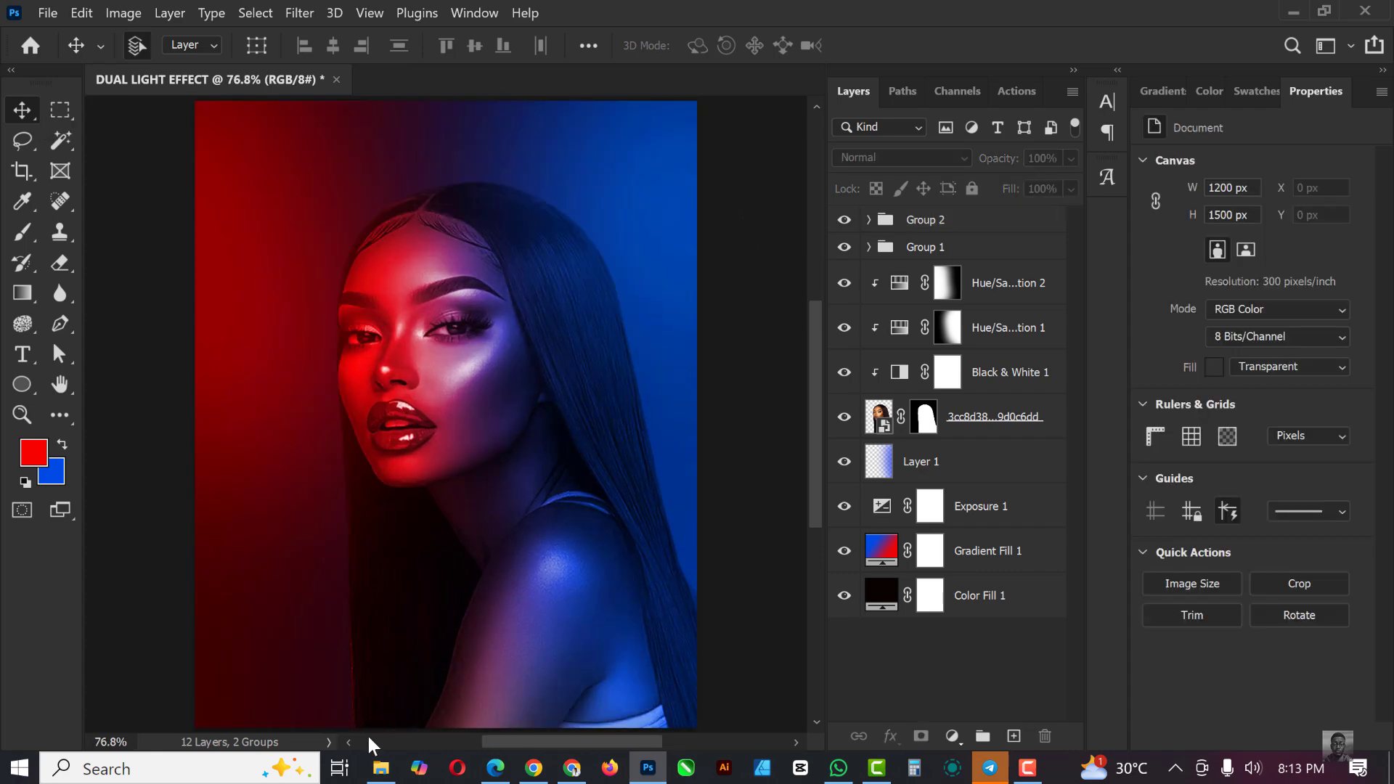
pyautogui.click(382, 776)
pyautogui.click(473, 185)
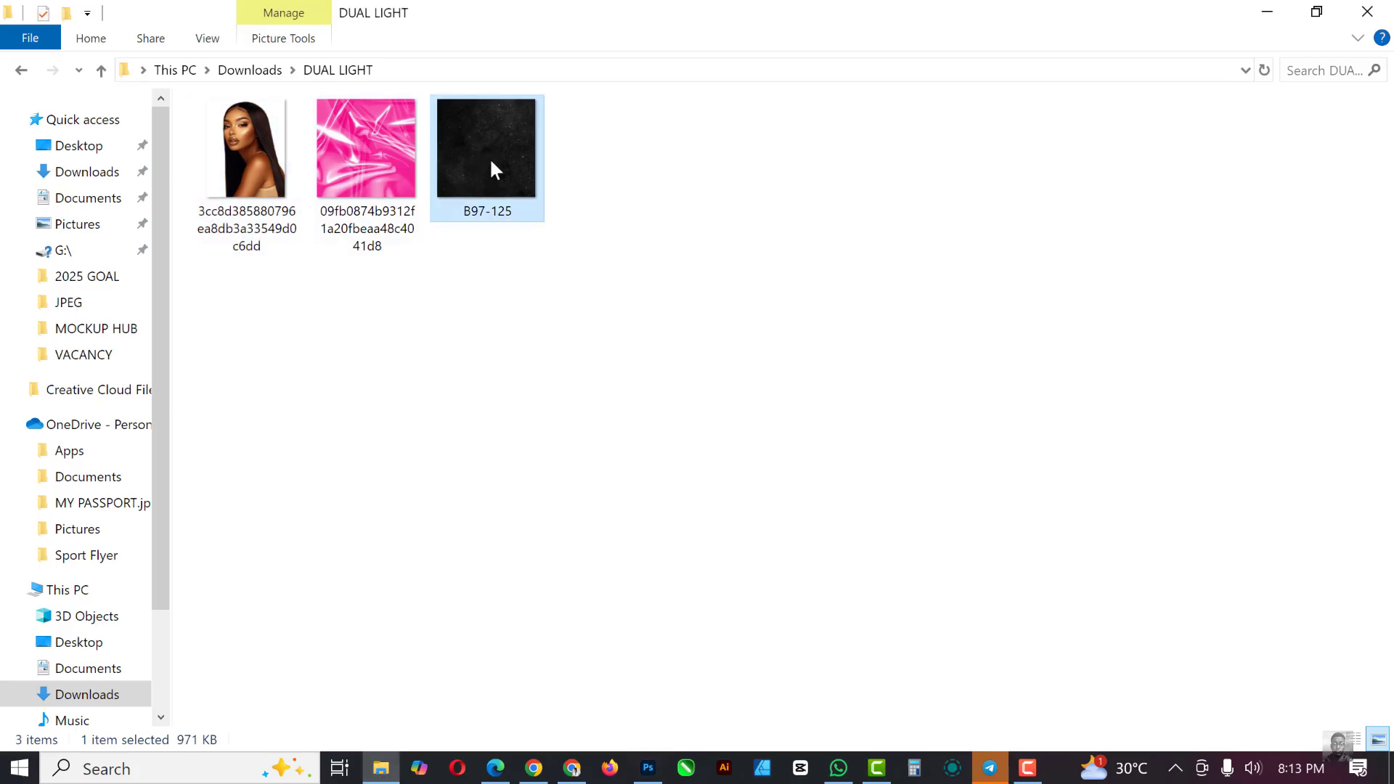
pyautogui.moveTo(491, 162); pyautogui.dragTo(514, 341)
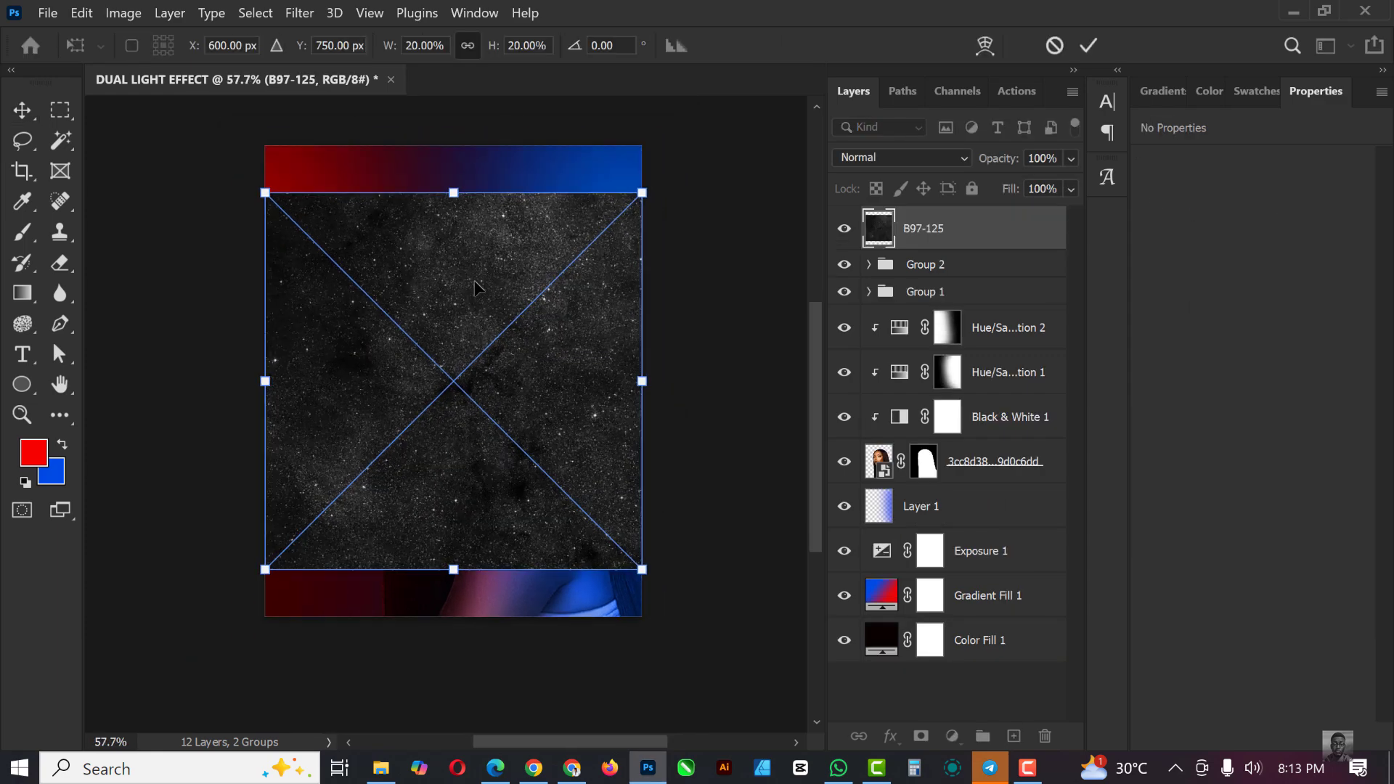
# - Enlarge the B97-125 star texture and commit the transform
pyautogui.scroll(-1, 474, 287)
pyautogui.moveTo(645, 189); pyautogui.dragTo(676, 142)
pyautogui.press('Return')
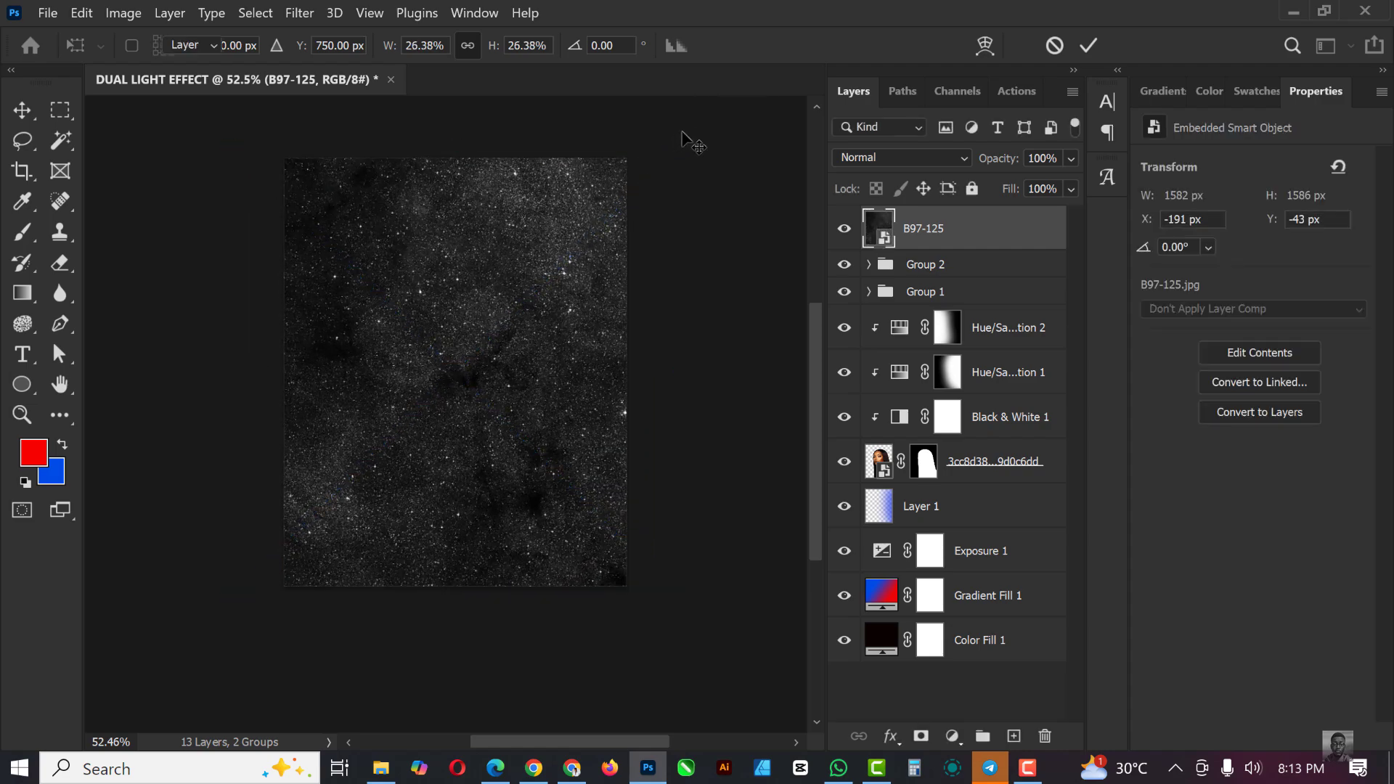
# - Blend the star layer in Screen mode at 22% opacity
pyautogui.click(891, 157)
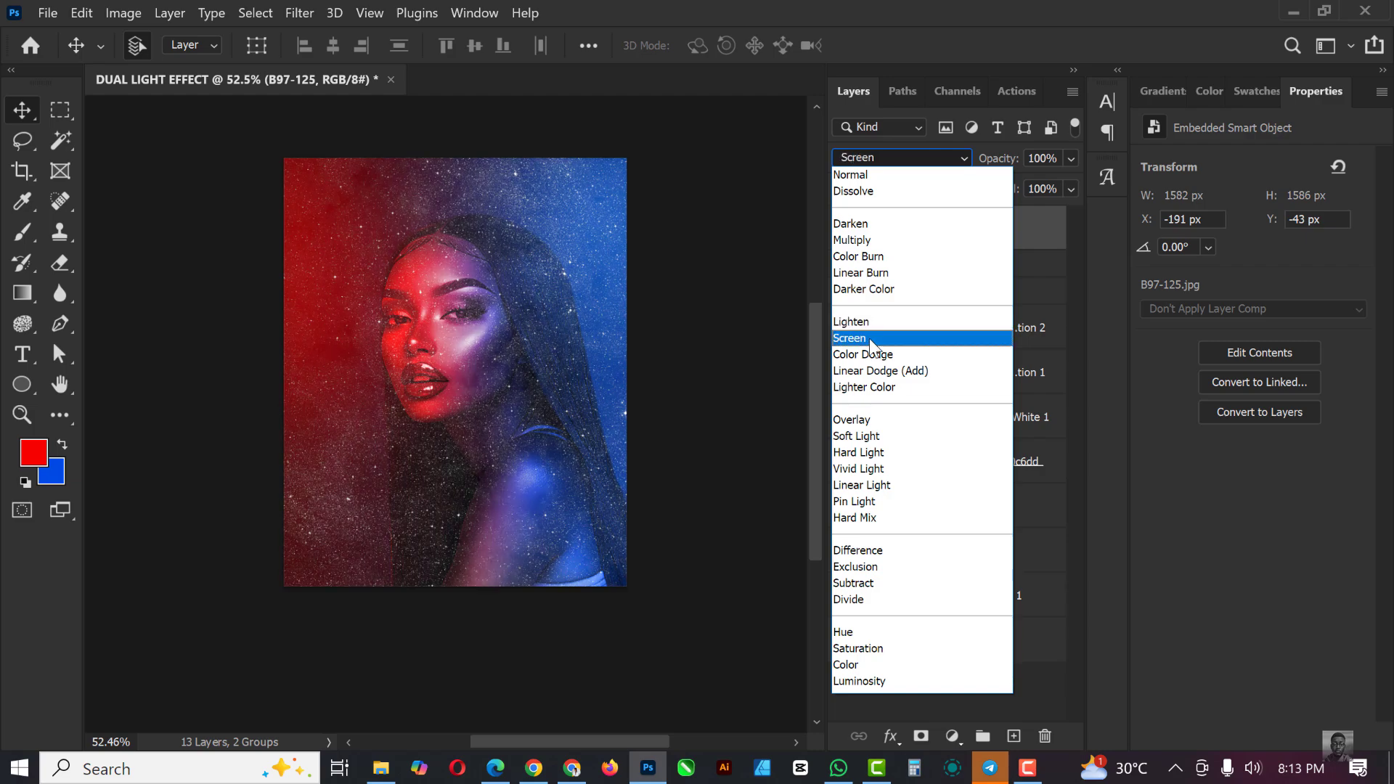
pyautogui.click(862, 338)
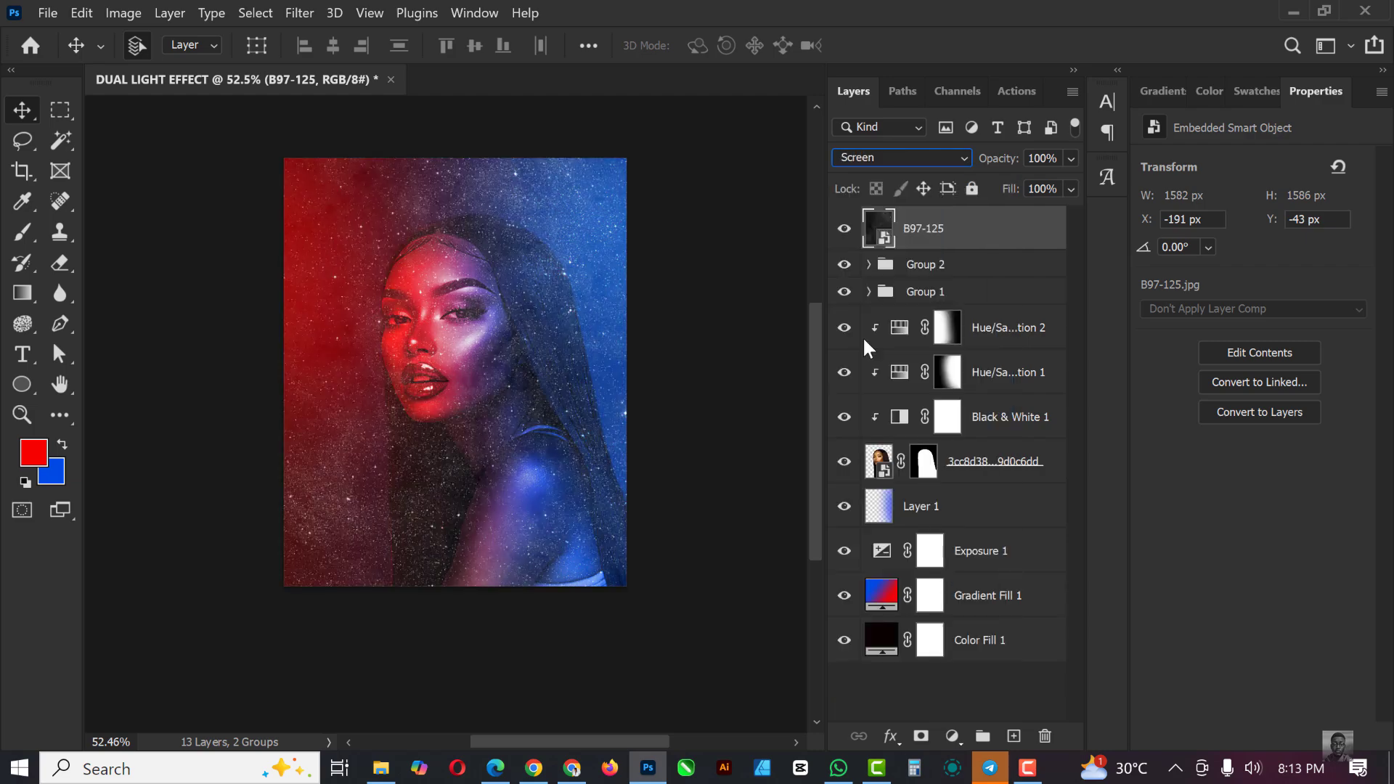
pyautogui.click(1068, 188)
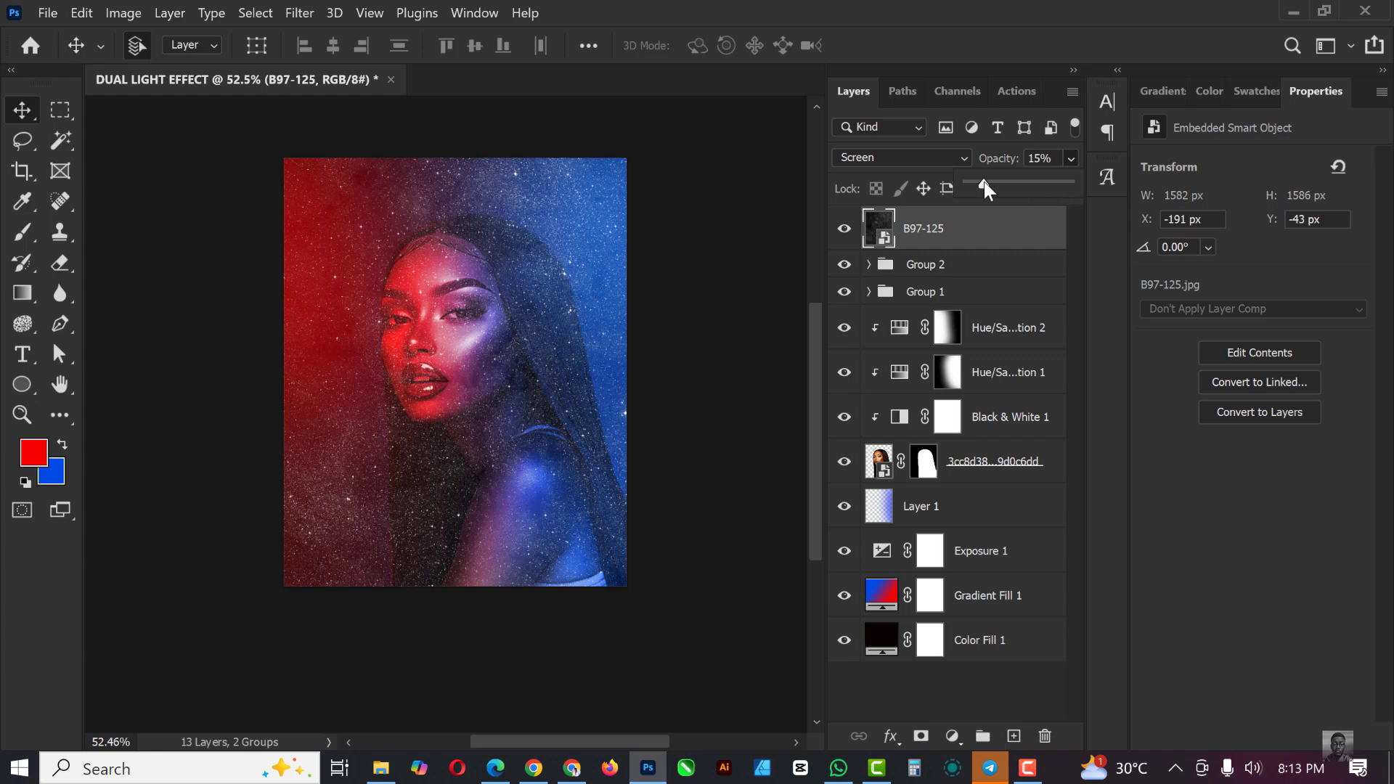
pyautogui.moveTo(983, 183); pyautogui.dragTo(989, 182)
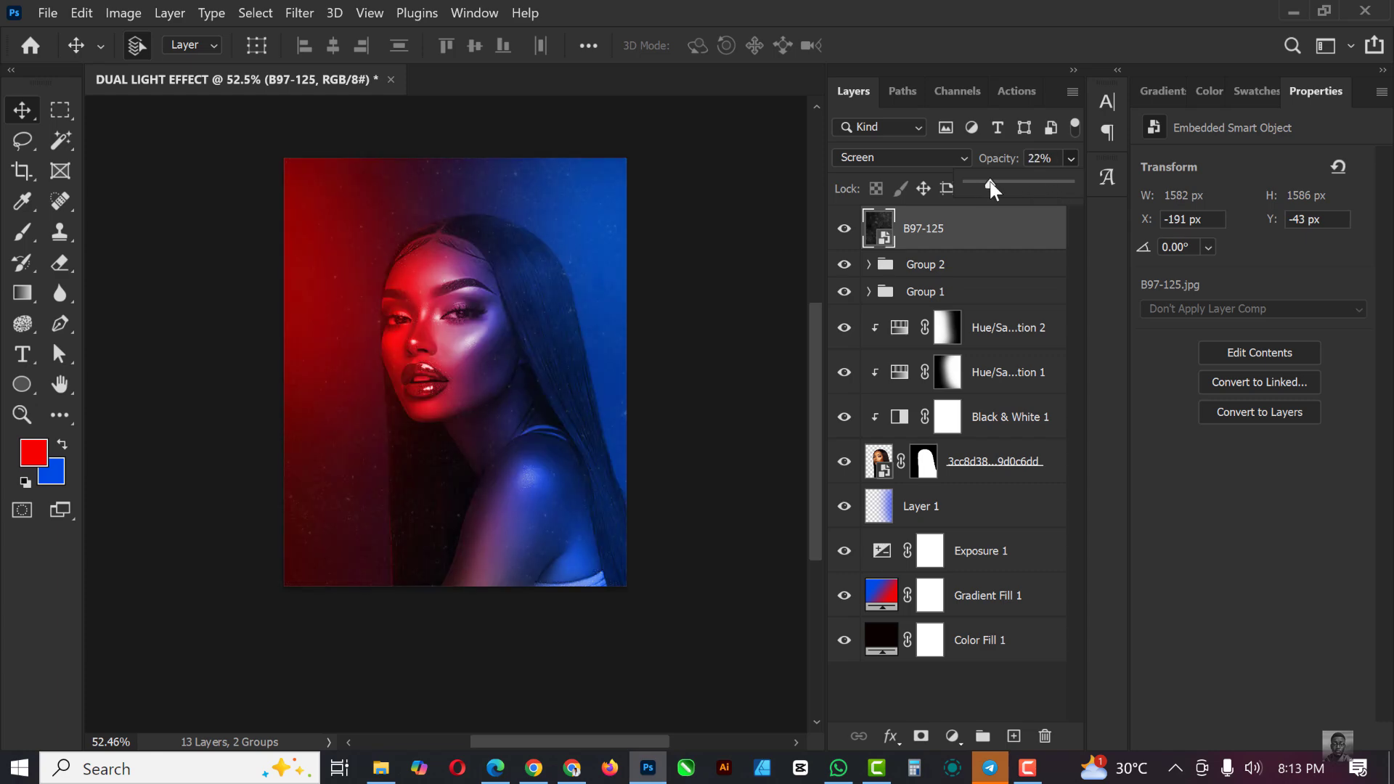
pyautogui.click(683, 310)
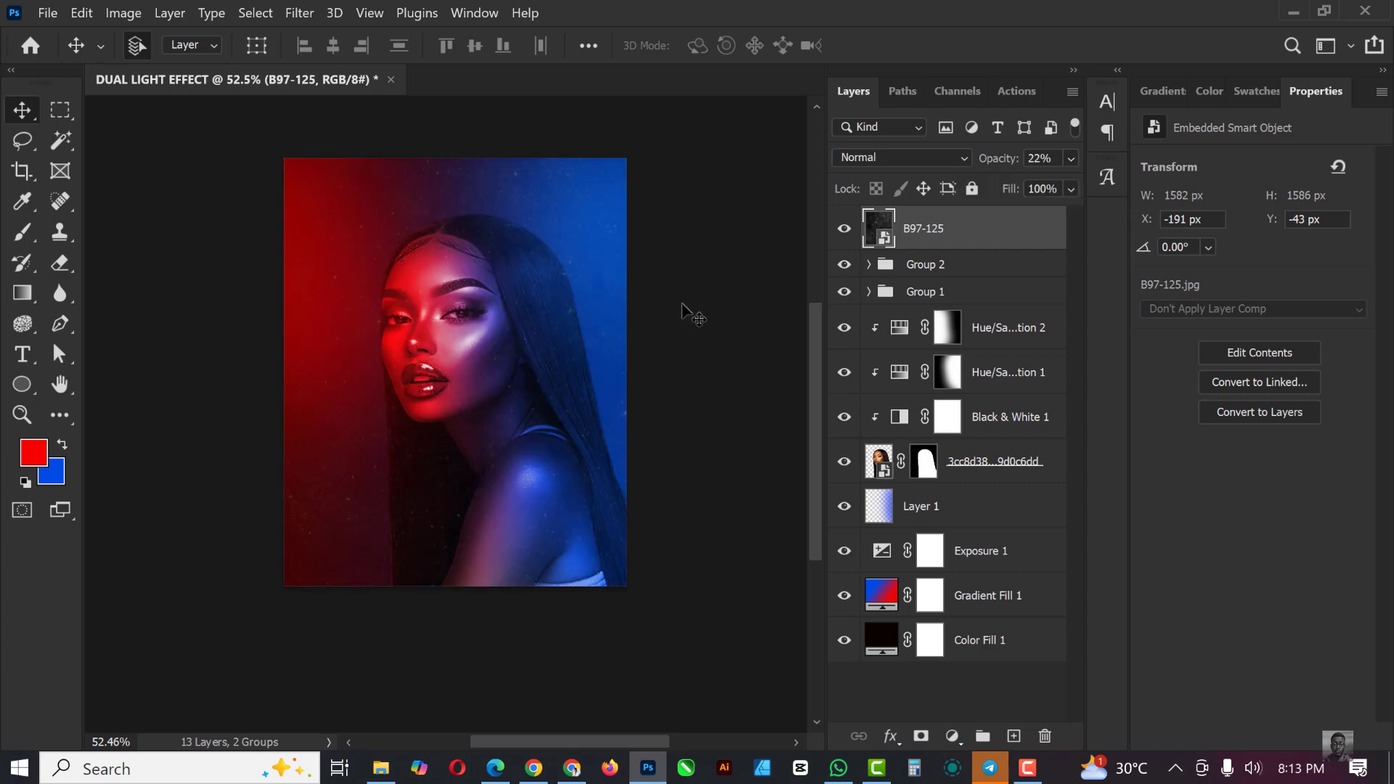
pyautogui.hotkey('ctrl', '+')
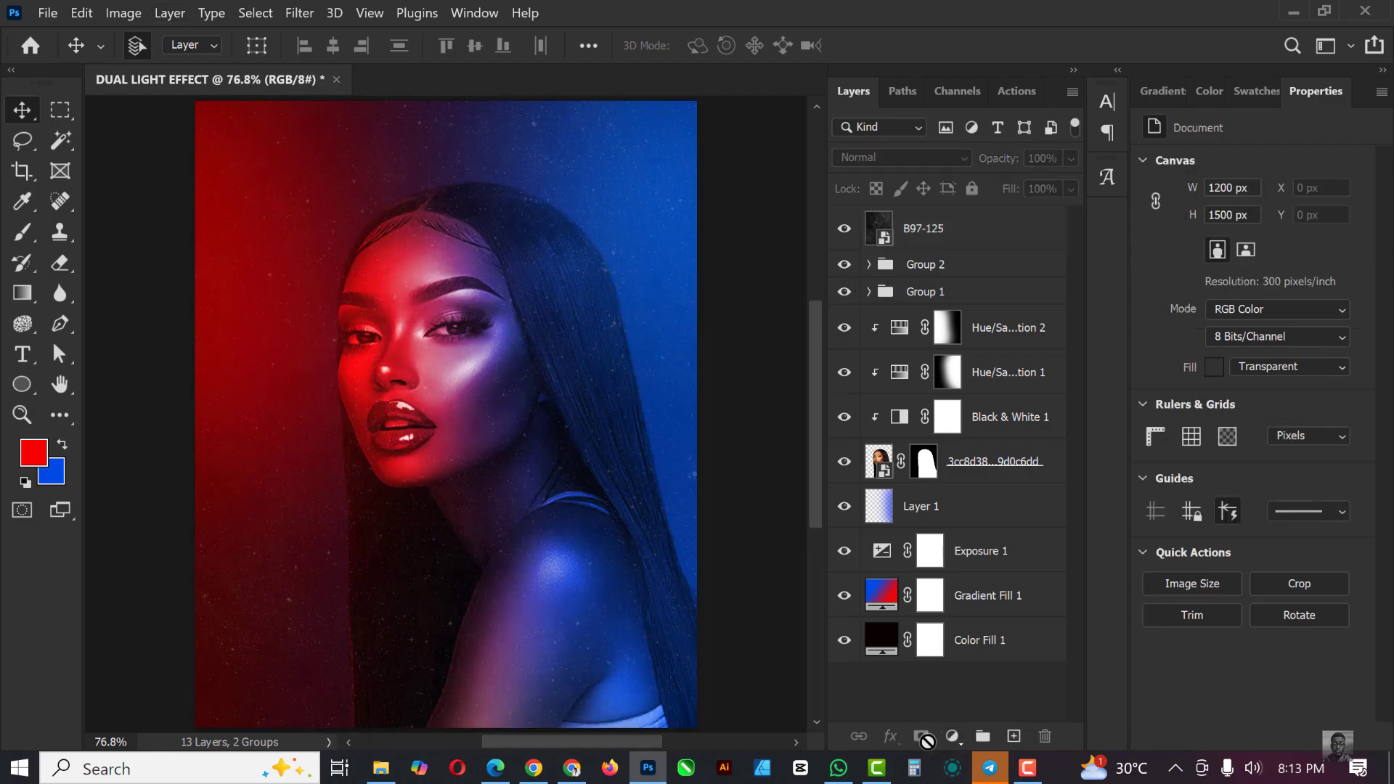
pyautogui.click(960, 238)
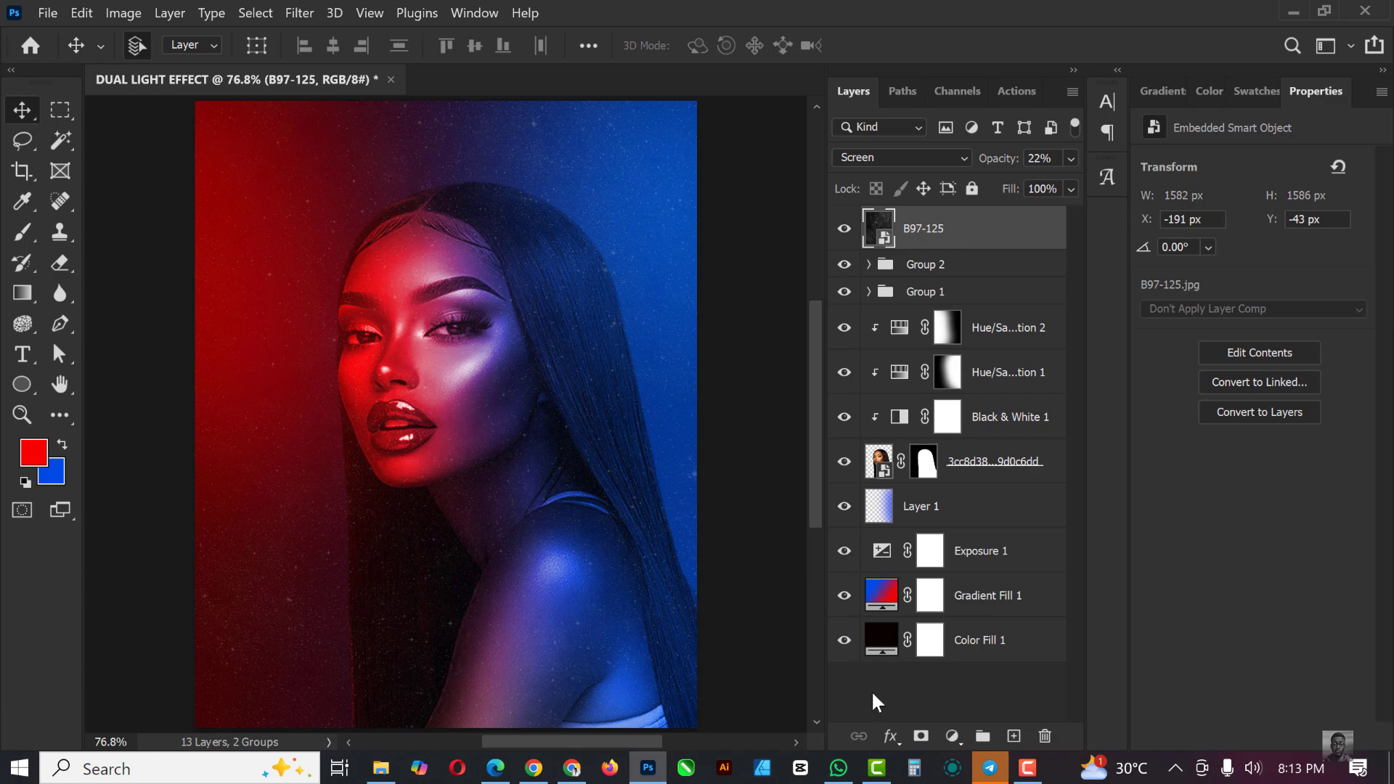
# - Mask the B97-125 star layer, painting black with a 600 px brush over the face and shoulder
pyautogui.click(920, 737)
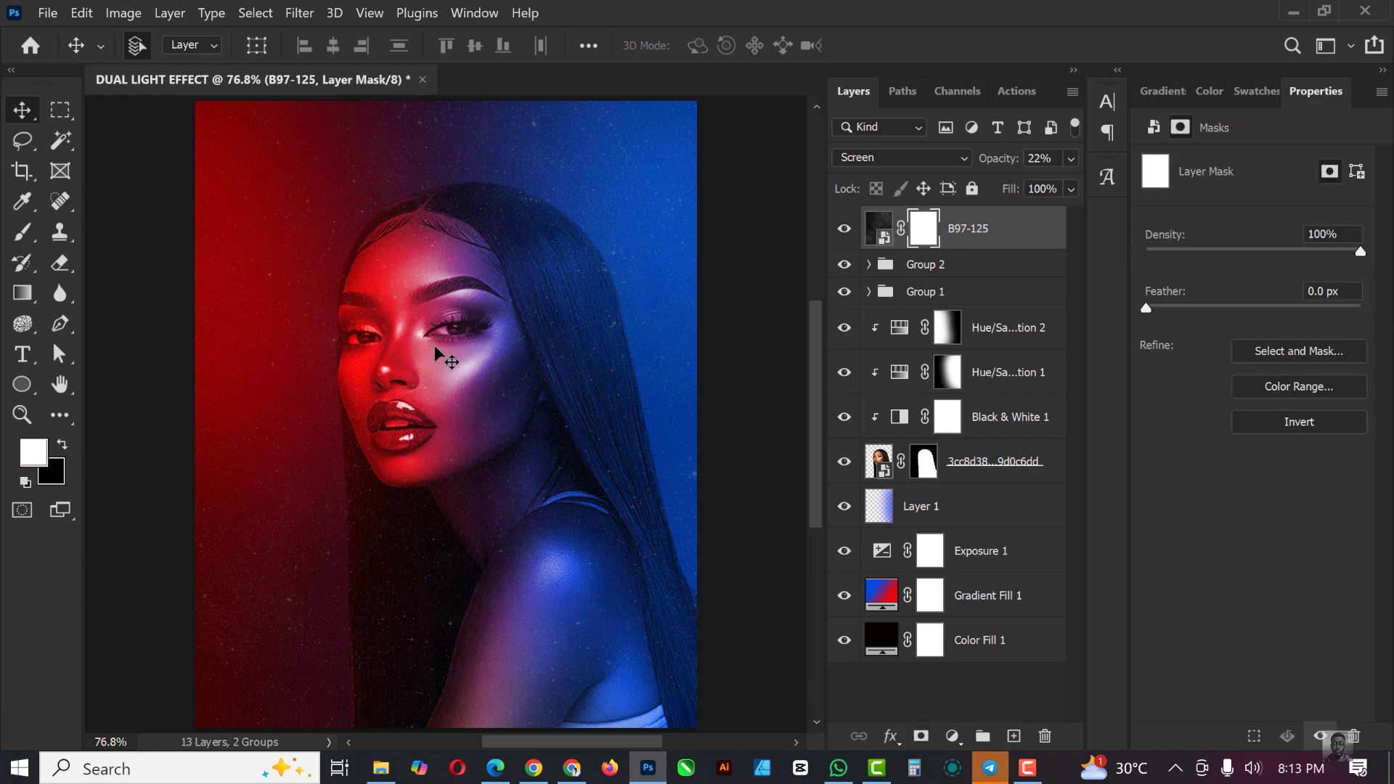
pyautogui.press('b')
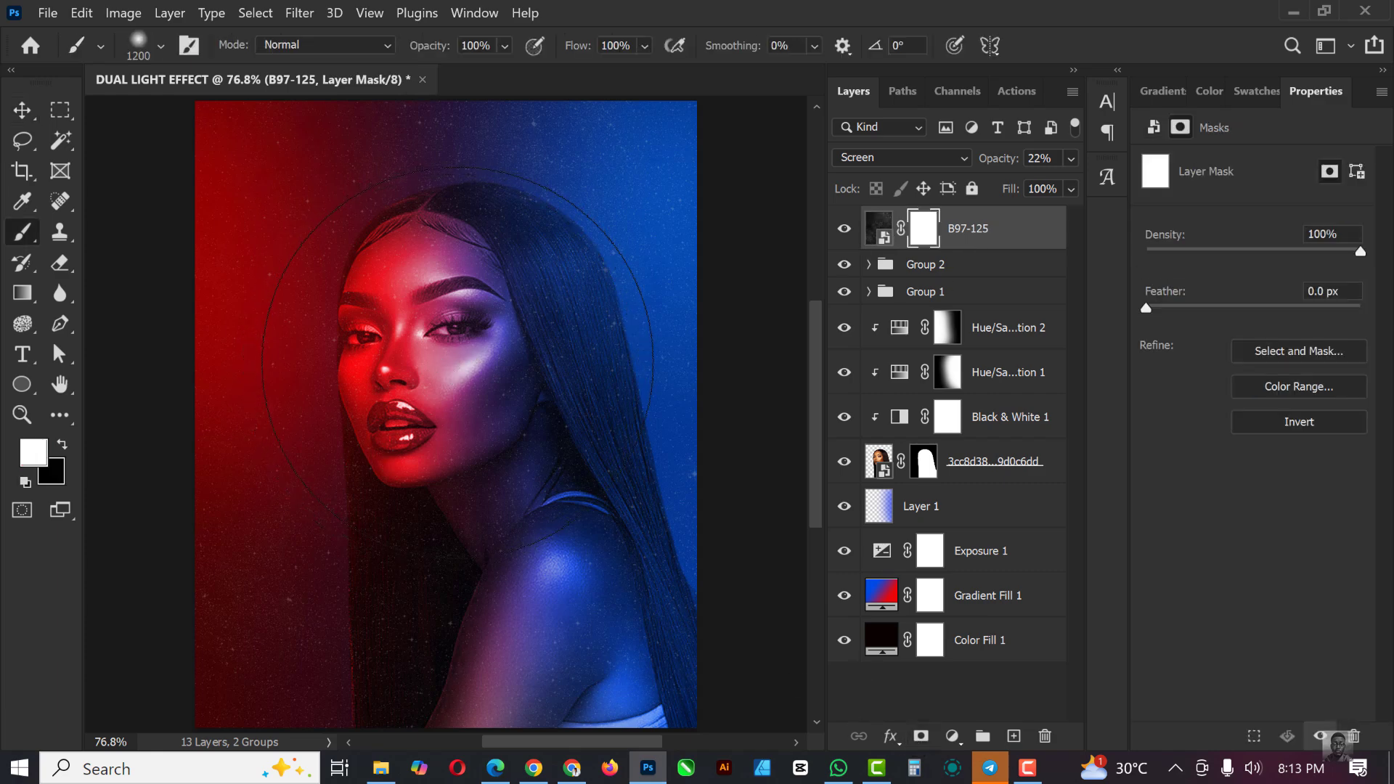
pyautogui.press('[')
pyautogui.press('[')
pyautogui.click(63, 446)
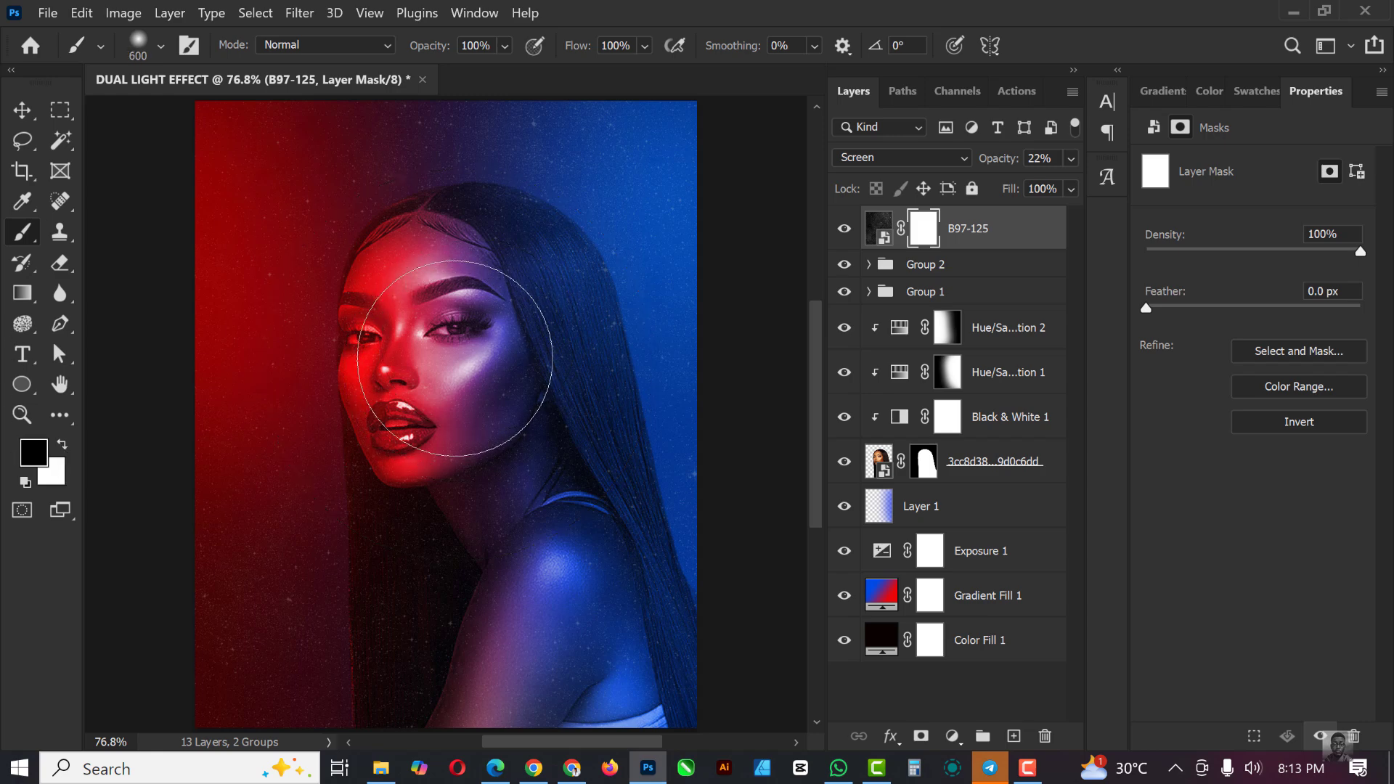
pyautogui.click(426, 429)
pyautogui.moveTo(426, 428)
pyautogui.mouseDown()
pyautogui.moveTo(450, 473)
pyautogui.moveTo(498, 467)
pyautogui.moveTo(482, 638)
pyautogui.moveTo(498, 421)
pyautogui.mouseUp()
pyautogui.scroll(-3, 498, 420)
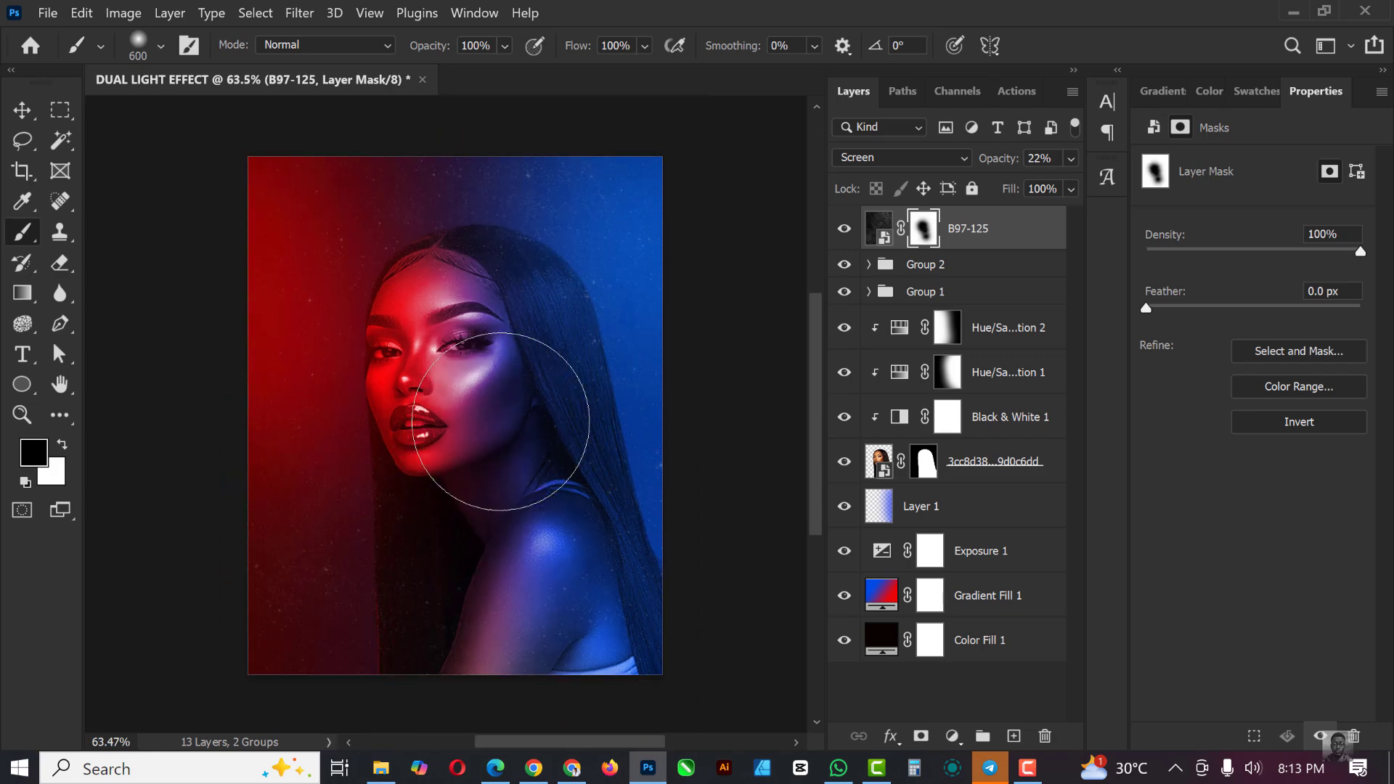
pyautogui.scroll(3, 499, 421)
pyautogui.scroll(-1, 499, 421)
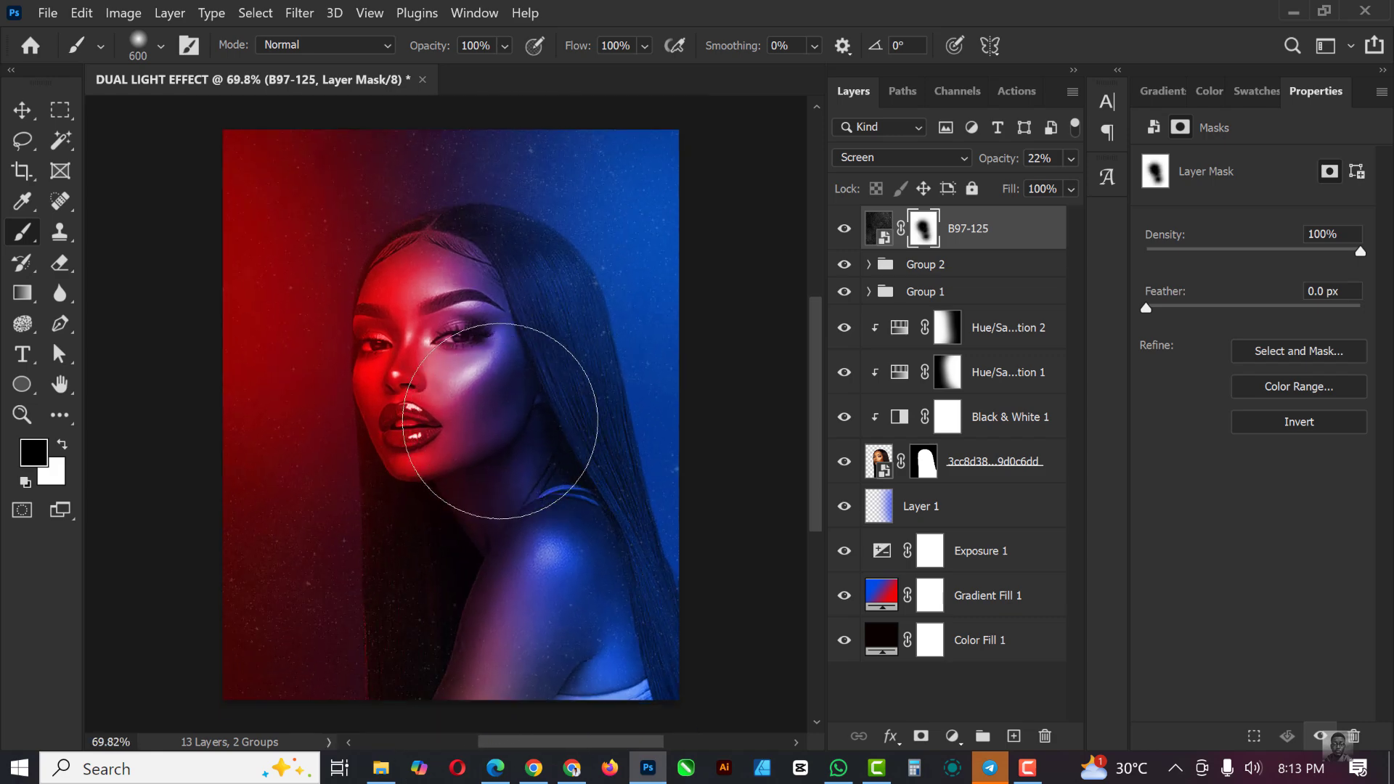
# - Lower the B97-125 star layer's opacity to 21%
pyautogui.click(22, 109)
pyautogui.click(1070, 158)
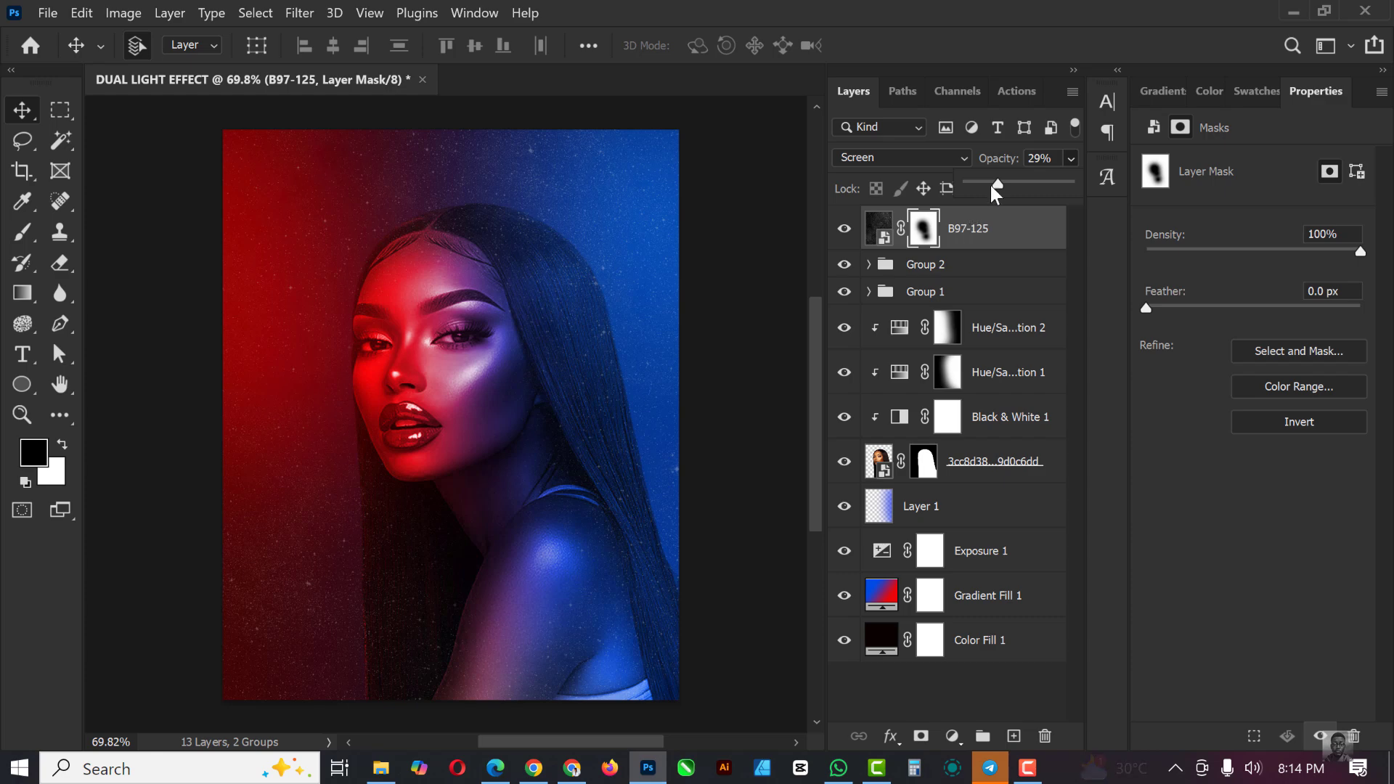
pyautogui.moveTo(999, 180); pyautogui.dragTo(991, 188)
pyautogui.press('Return')
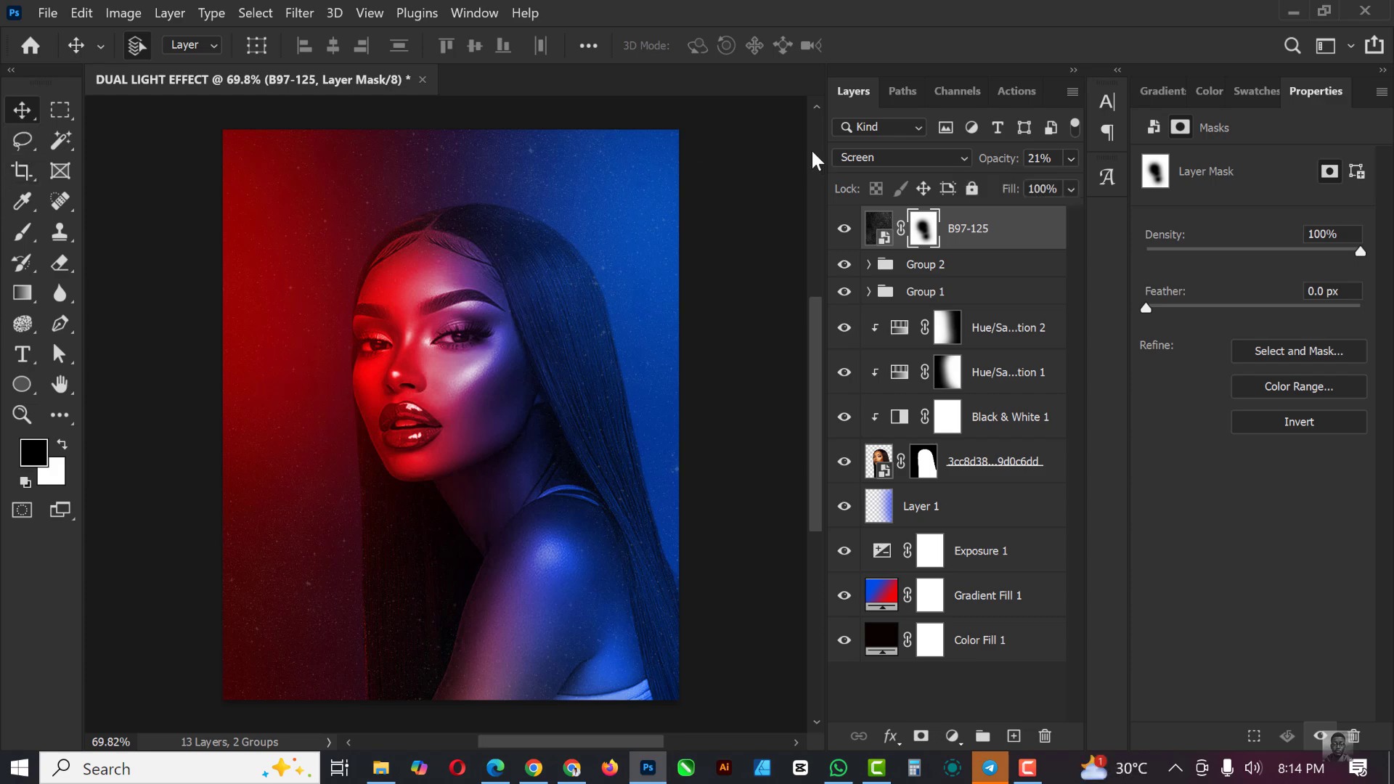
# - Add a Brightness/Contrast adjustment above the portrait layer with Contrast 34 and Brightness -2
pyautogui.click(993, 451)
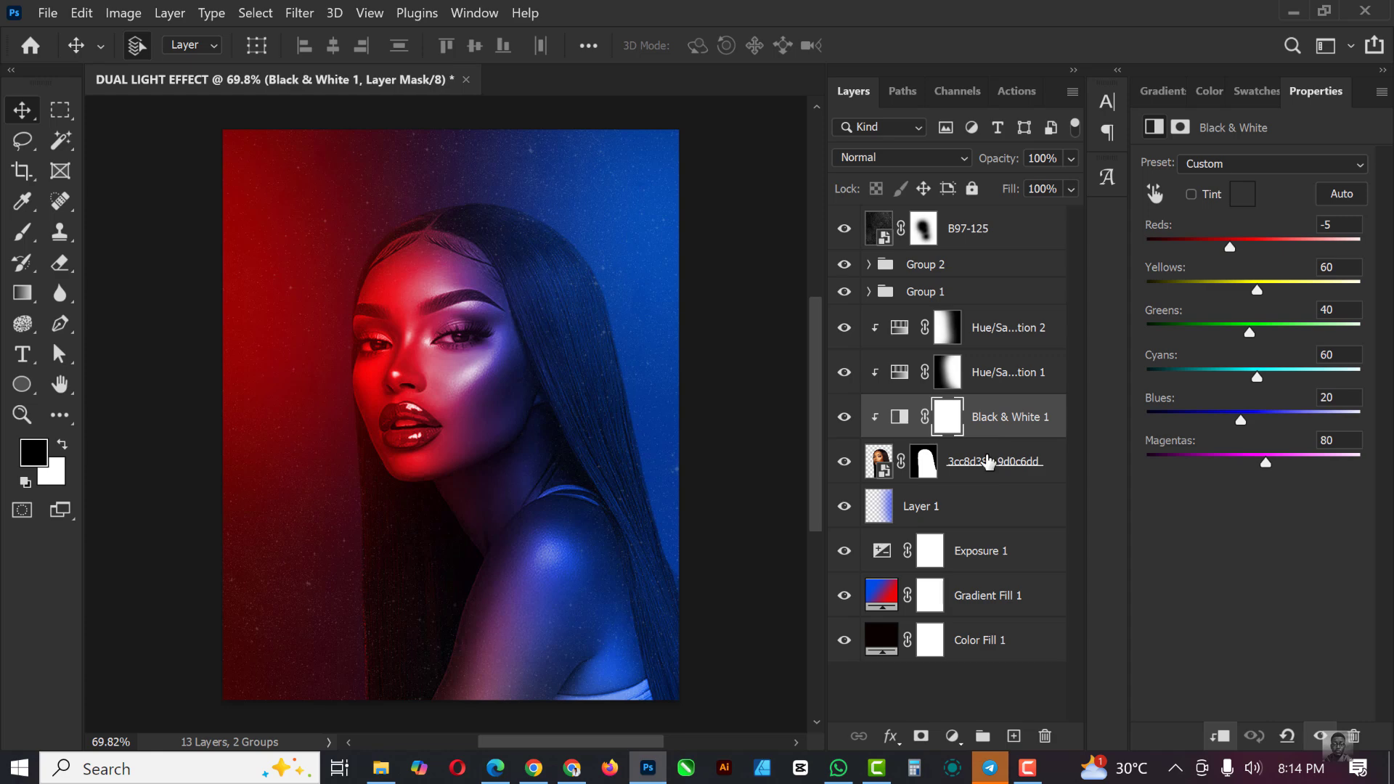
pyautogui.click(991, 456)
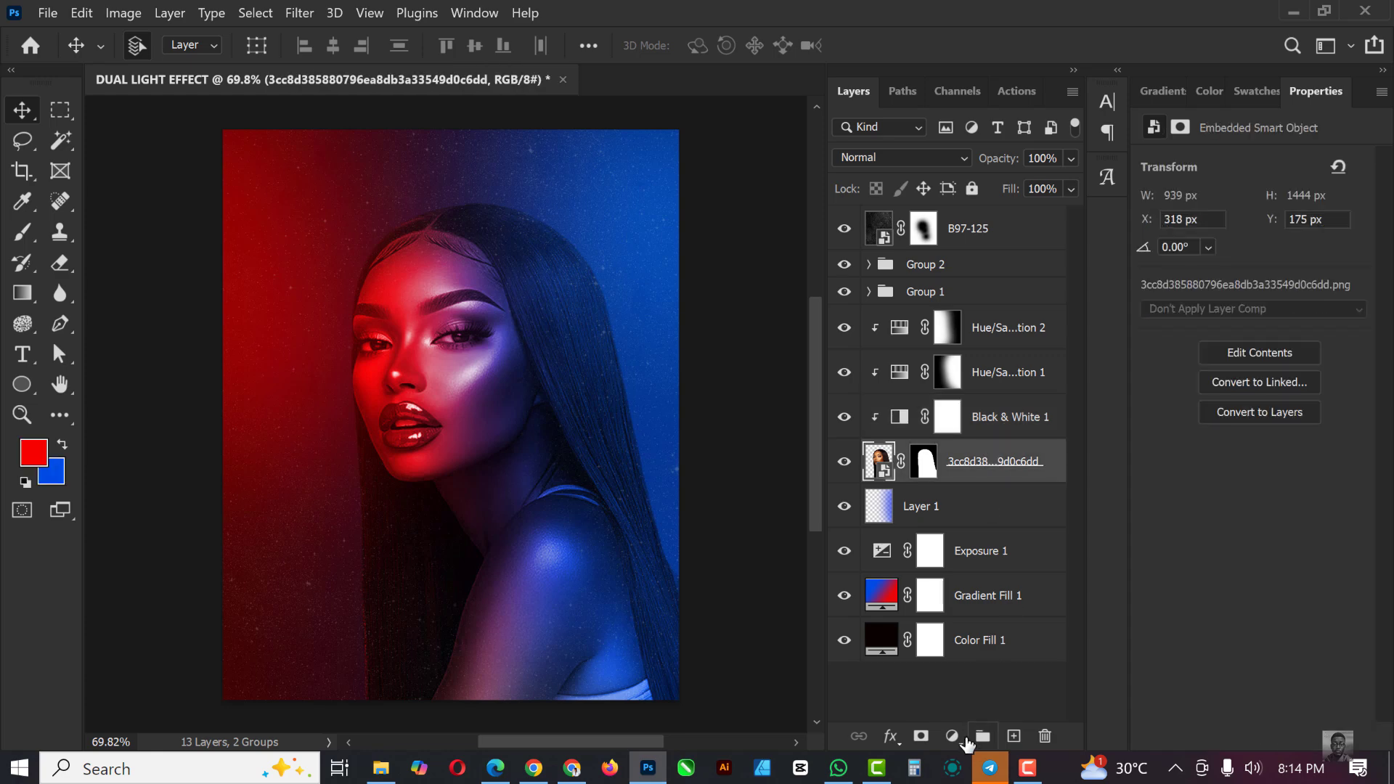
pyautogui.click(953, 737)
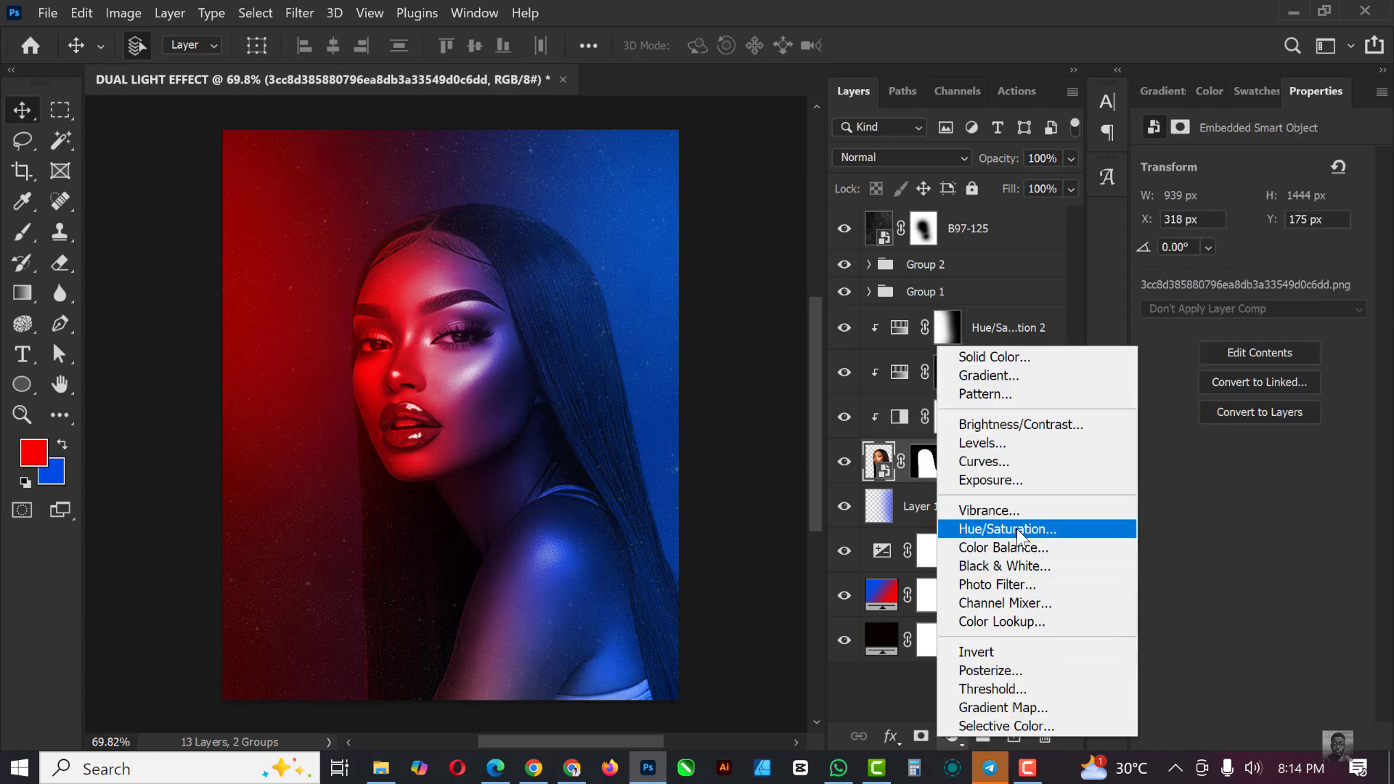
pyautogui.click(1026, 424)
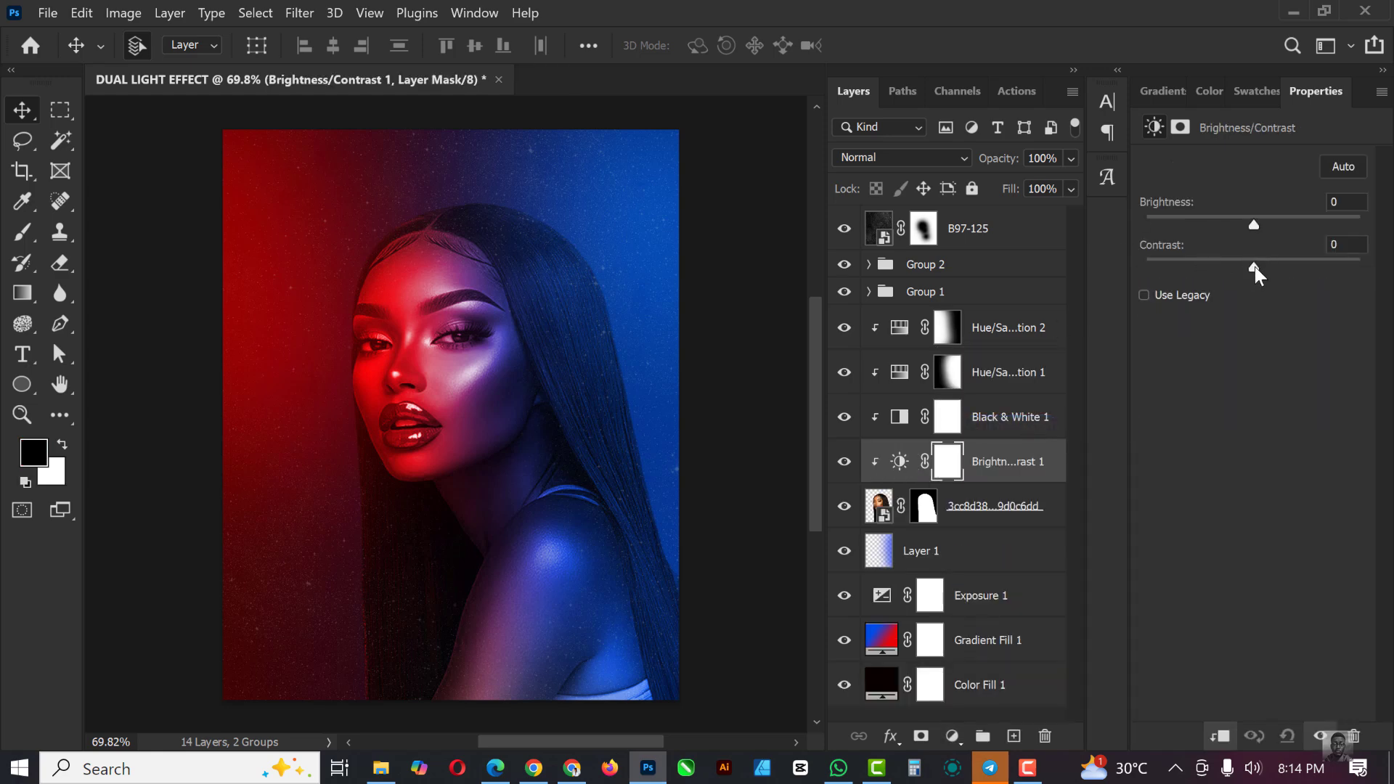
pyautogui.moveTo(1259, 265); pyautogui.dragTo(1289, 267)
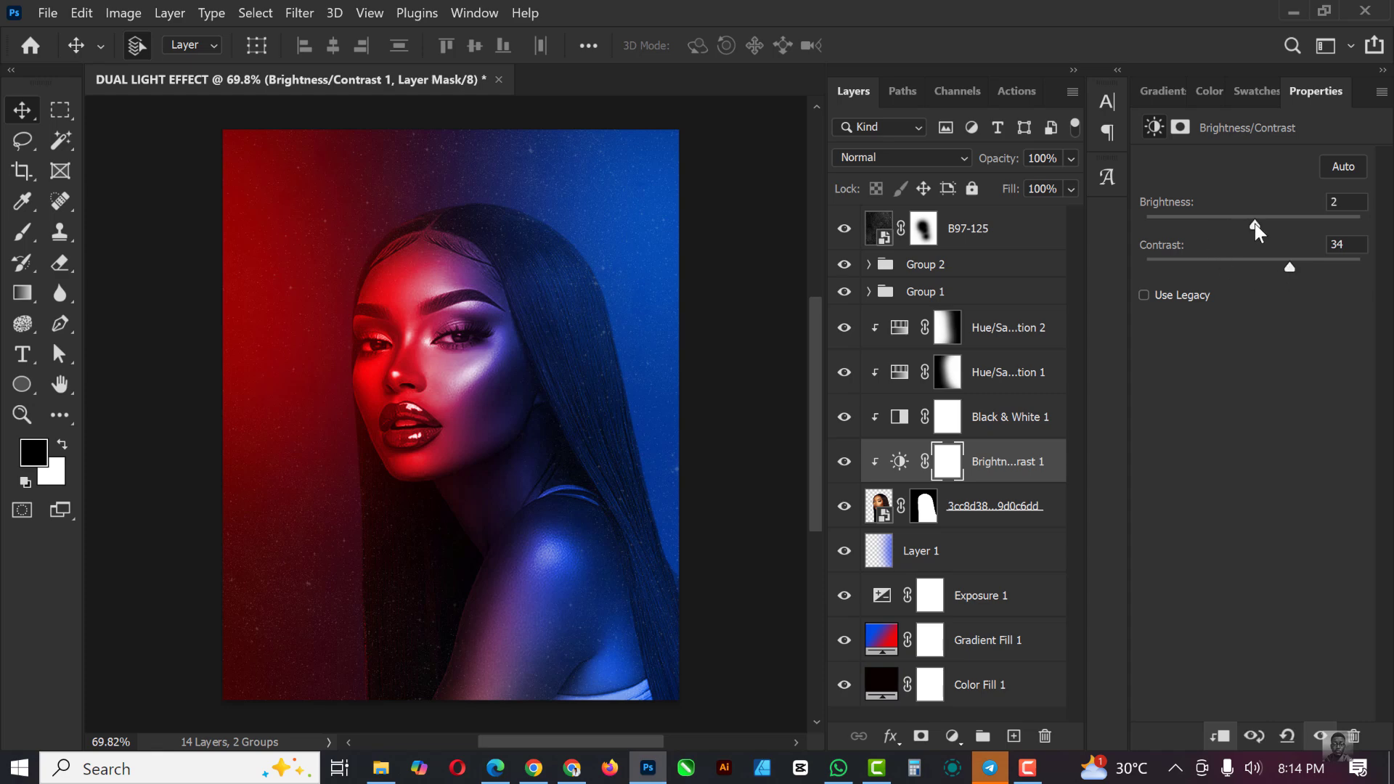
pyautogui.moveTo(1255, 224)
pyautogui.mouseDown()
pyautogui.moveTo(1232, 228)
pyautogui.moveTo(1252, 228)
pyautogui.mouseUp()
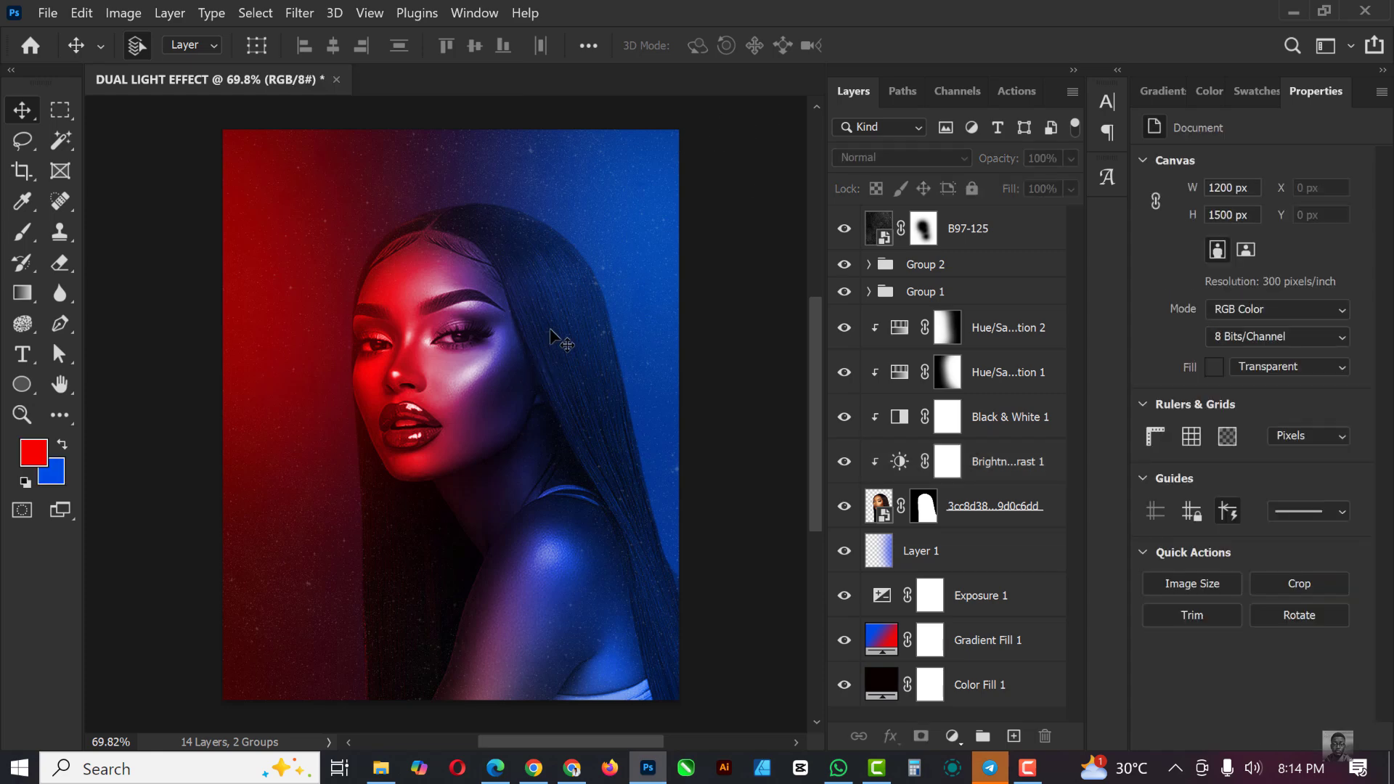
pyautogui.scroll(1, 557, 340)
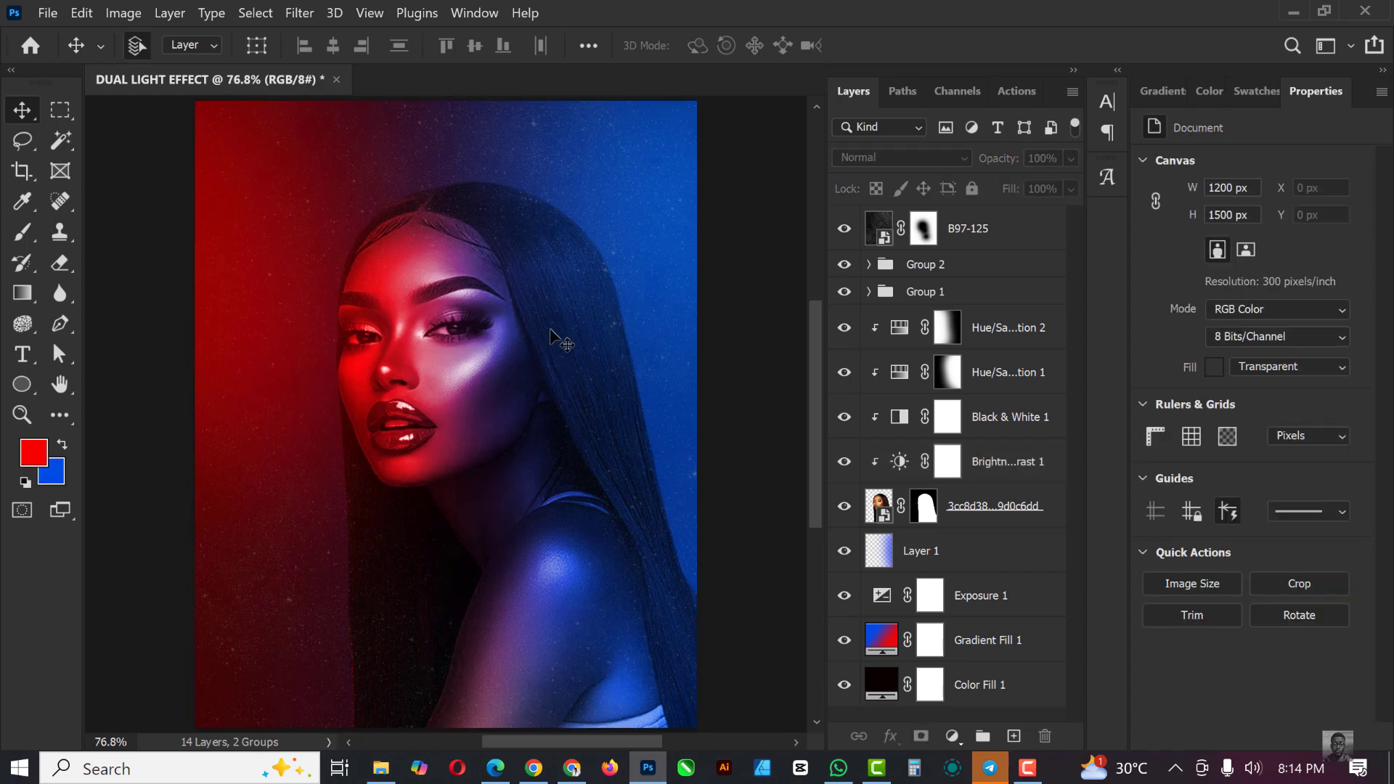
pyautogui.keyDown('alt'); pyautogui.click(845, 508); pyautogui.keyUp('alt')
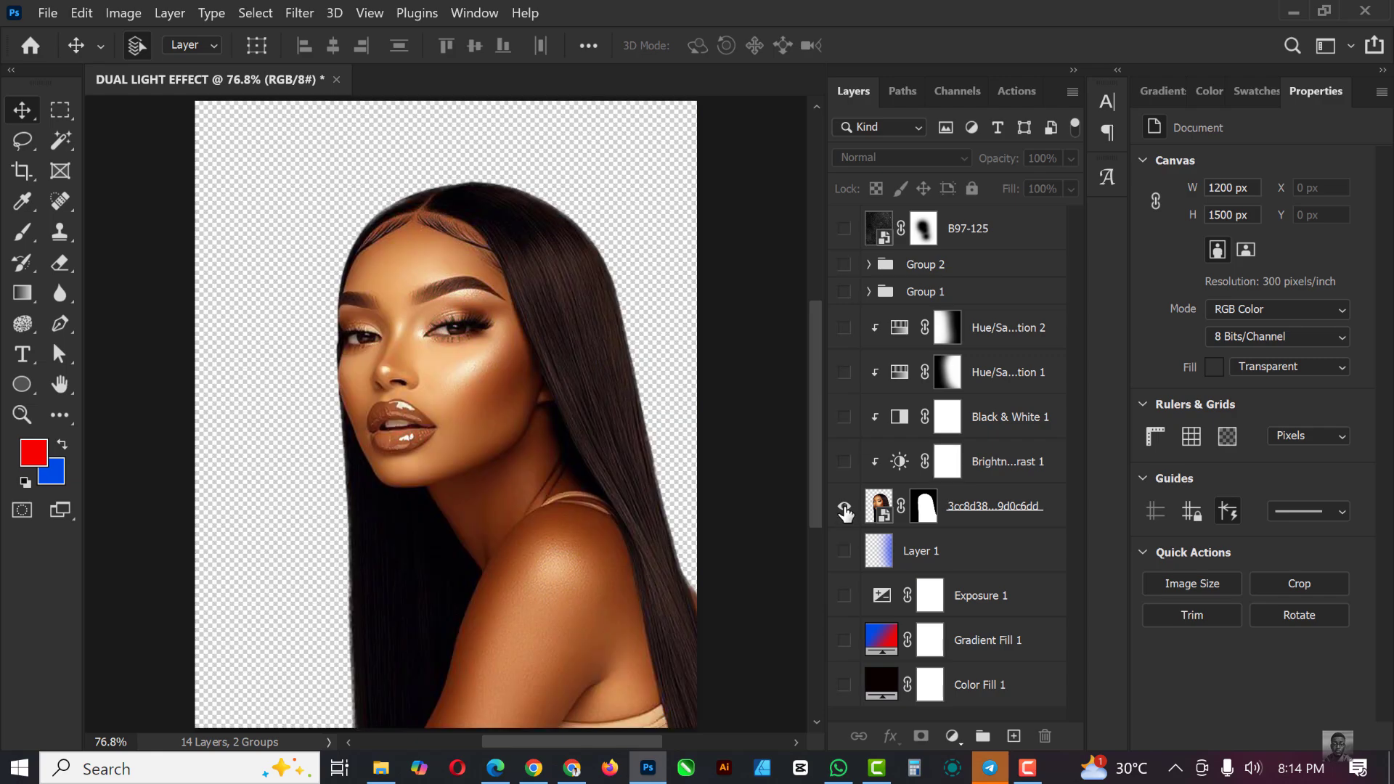
pyautogui.keyDown('alt'); pyautogui.click(844, 508); pyautogui.keyUp('alt')
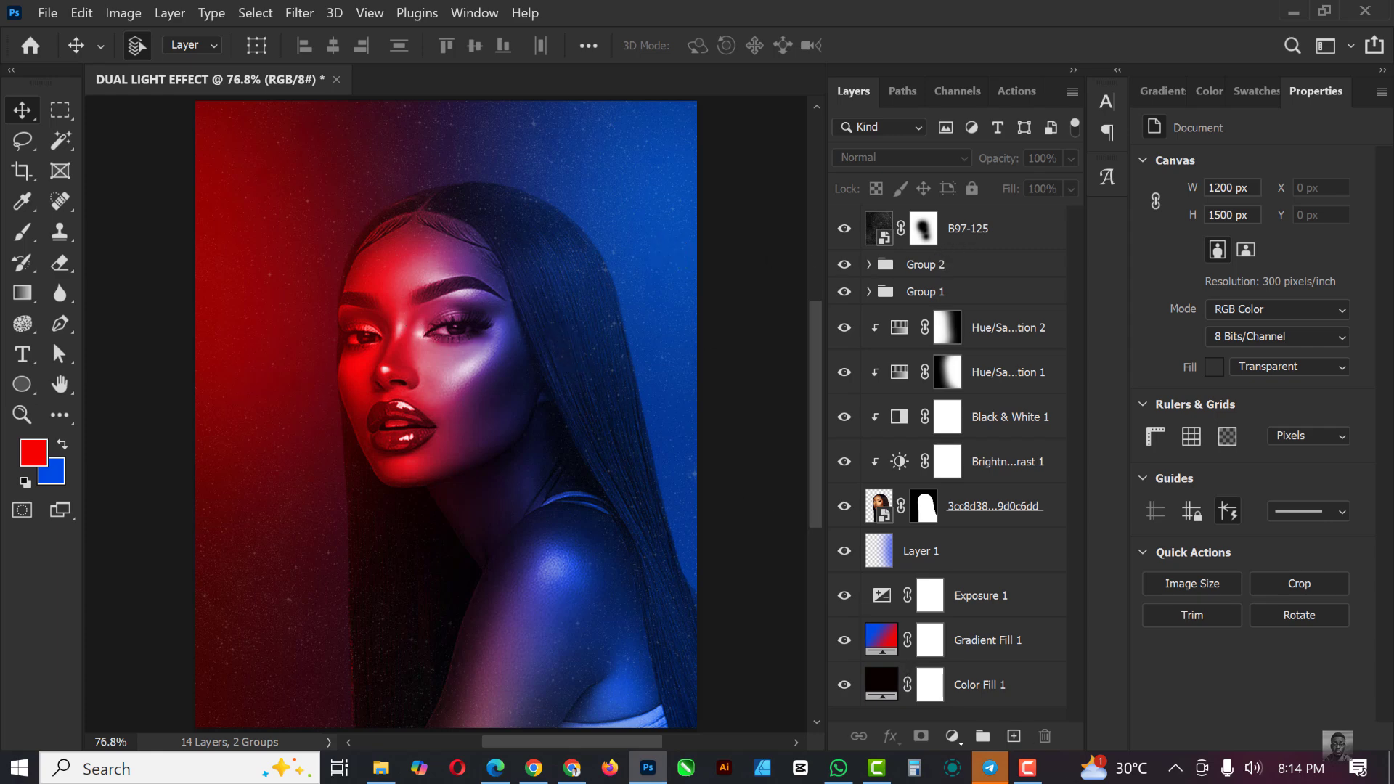
pyautogui.rightClick(1027, 767)
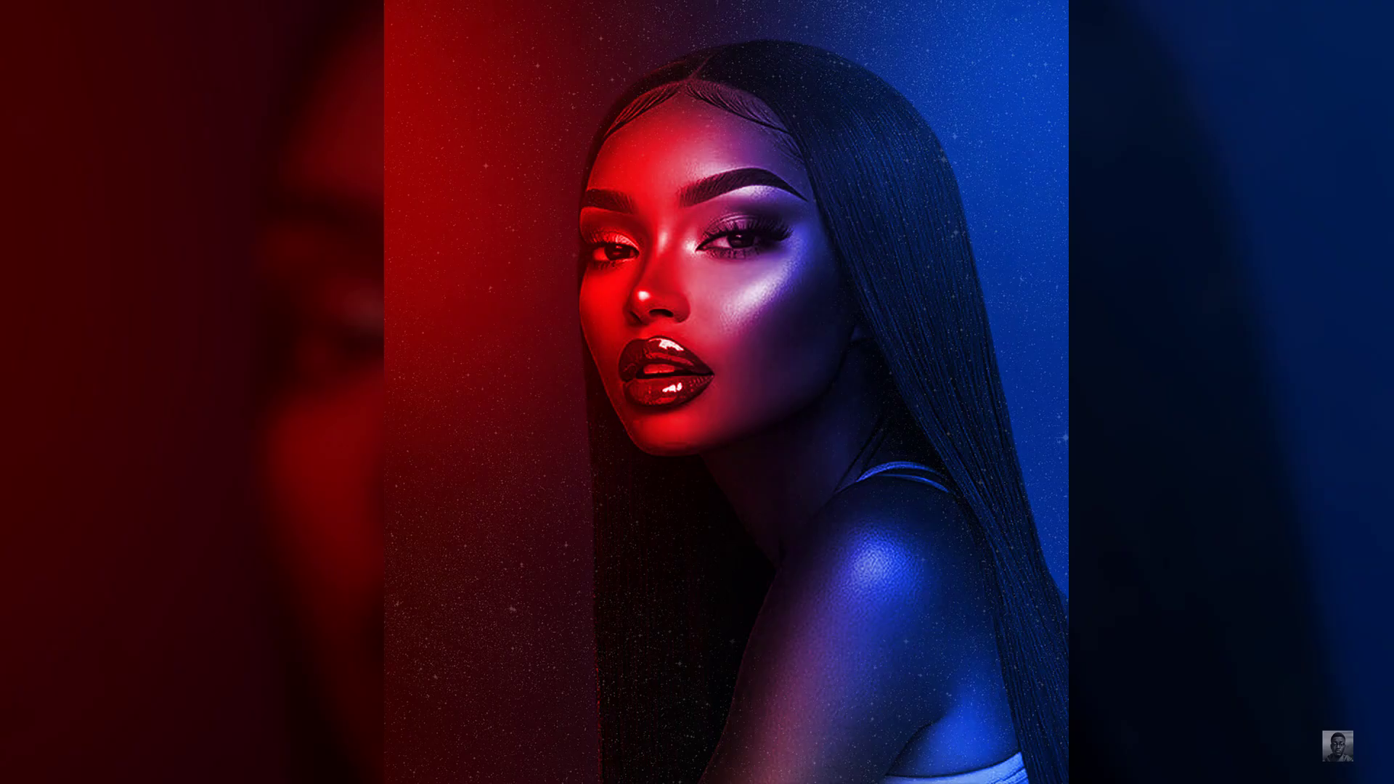